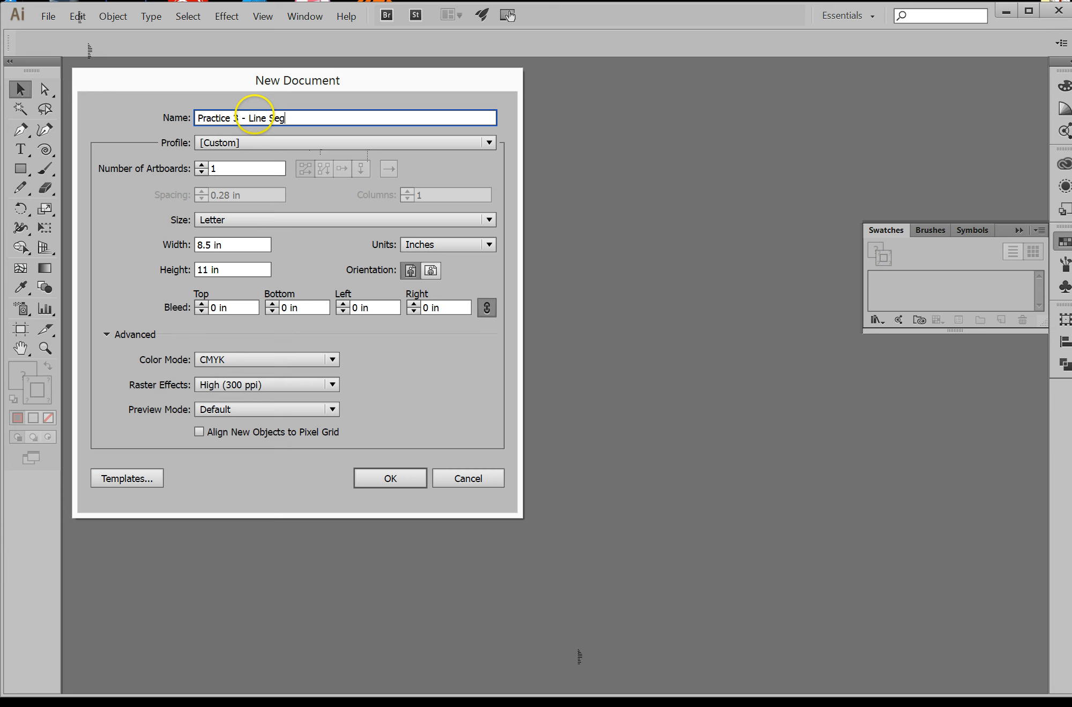
# Step: Create a new one-artboard Letter document named "Practice 3 - Line Segments"
pyautogui.write('Practice 3 - Line Segments')
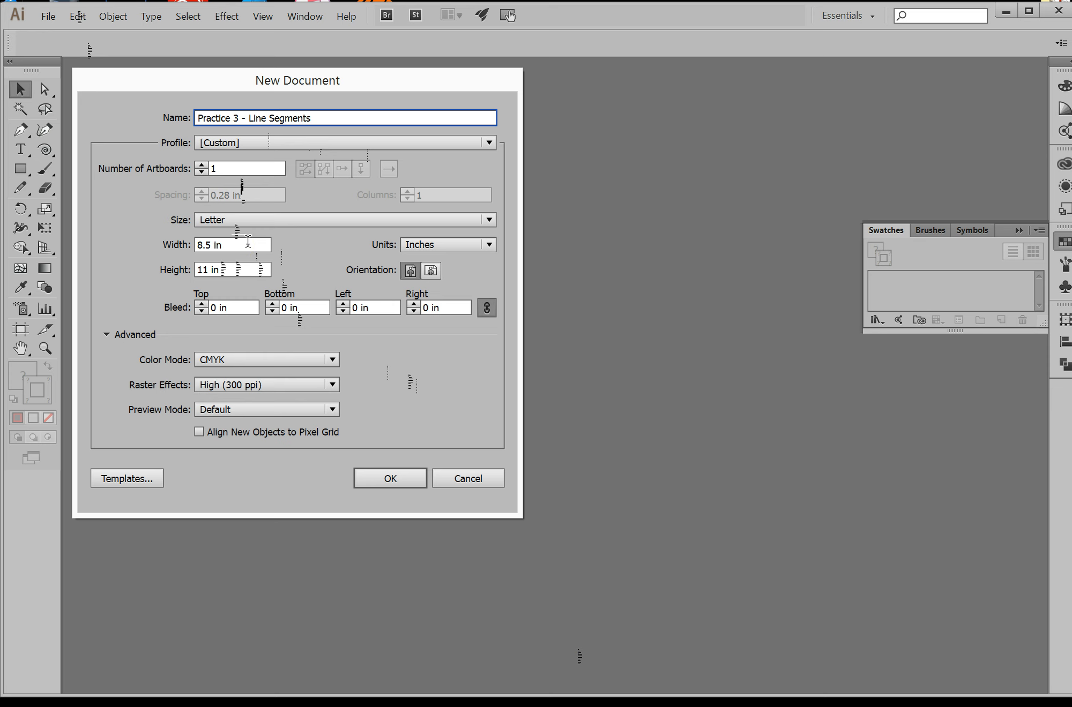
pyautogui.click(425, 481)
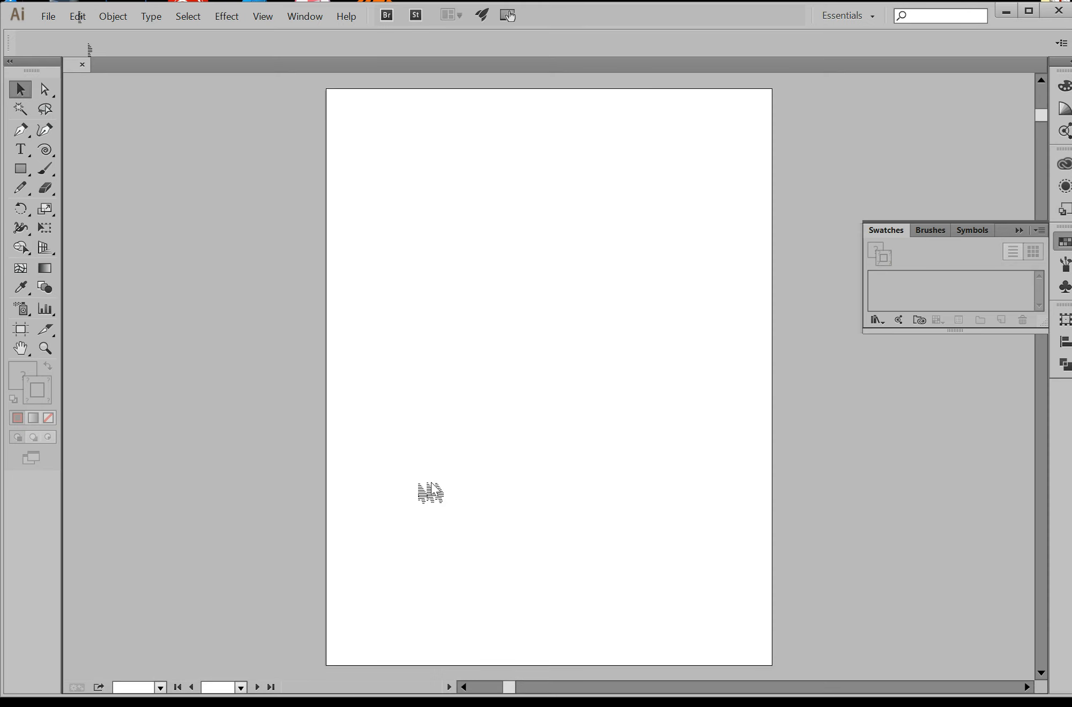
# Step: Draw two roughly horizontal lines, one below the other, in the upper part of the artboard with the Line Segment tool
pyautogui.click(47, 151)
pyautogui.click(113, 152)
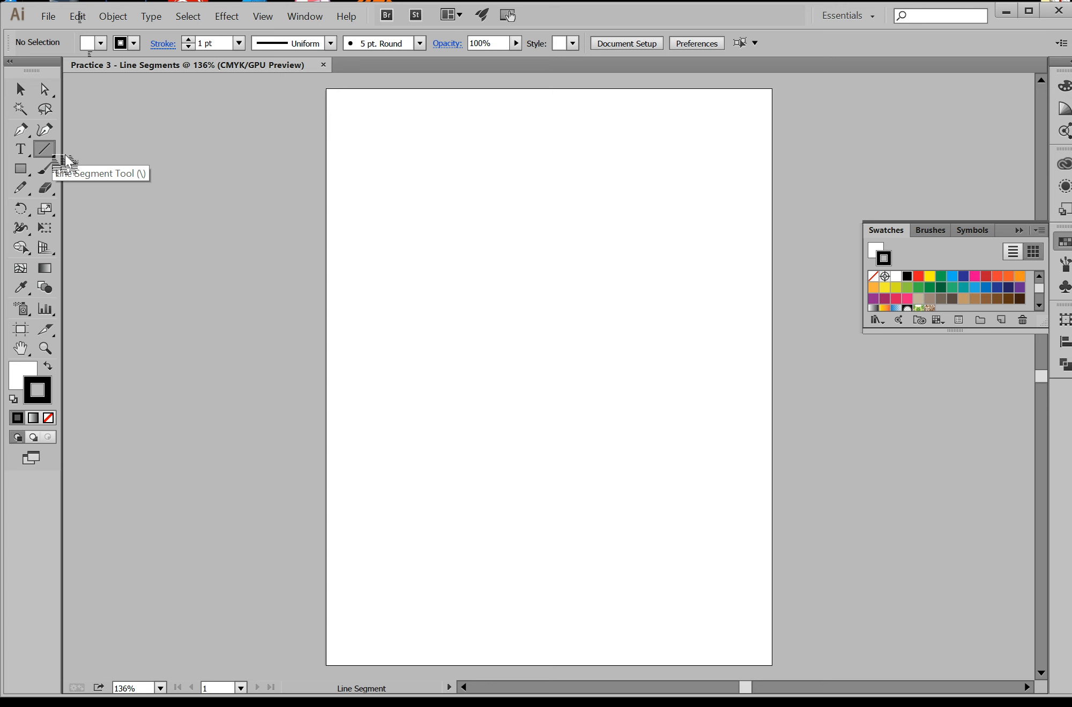
pyautogui.click(1020, 230)
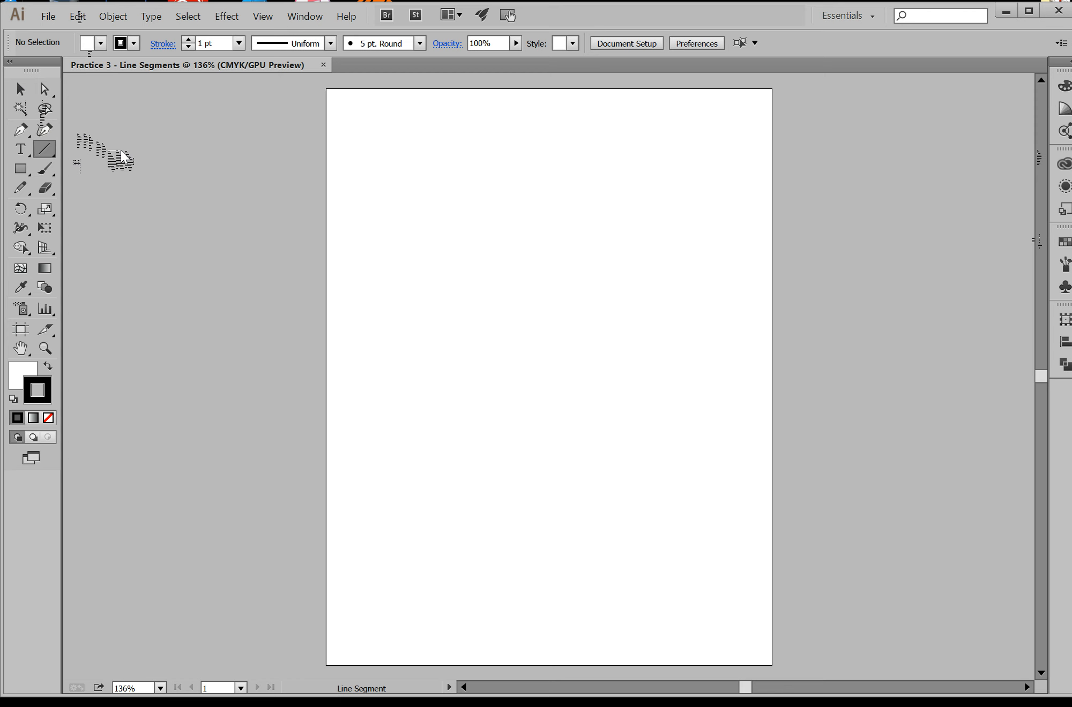
pyautogui.click(50, 152)
pyautogui.click(136, 149)
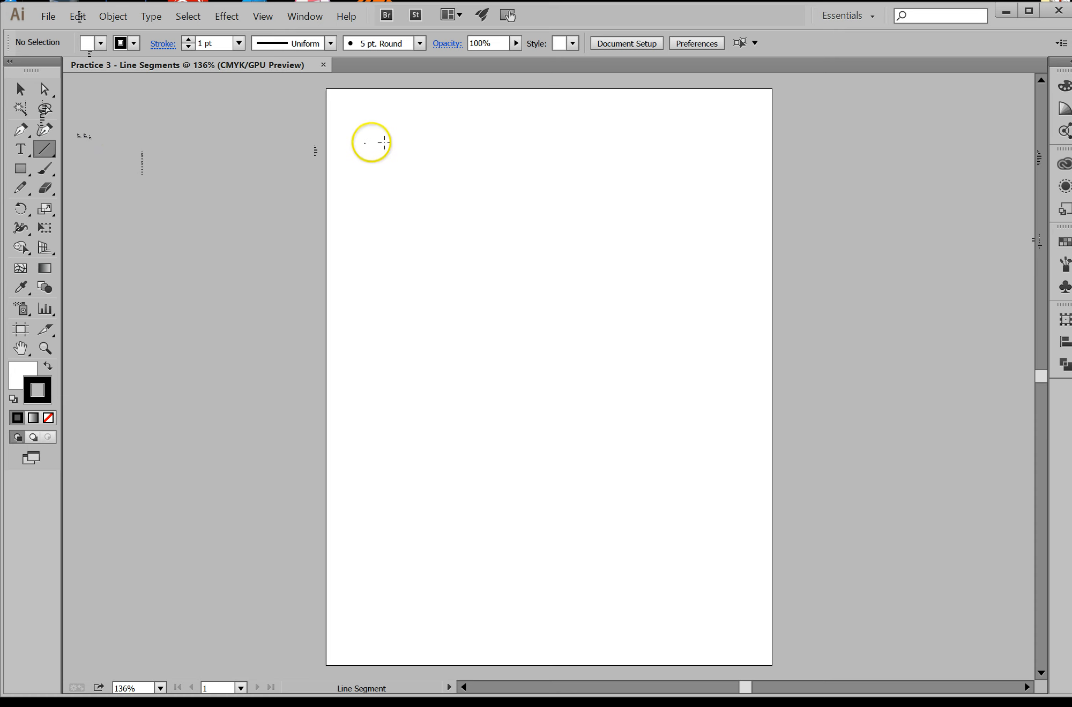
pyautogui.moveTo(367, 151); pyautogui.dragTo(682, 177)
pyautogui.moveTo(390, 218); pyautogui.dragTo(677, 214)
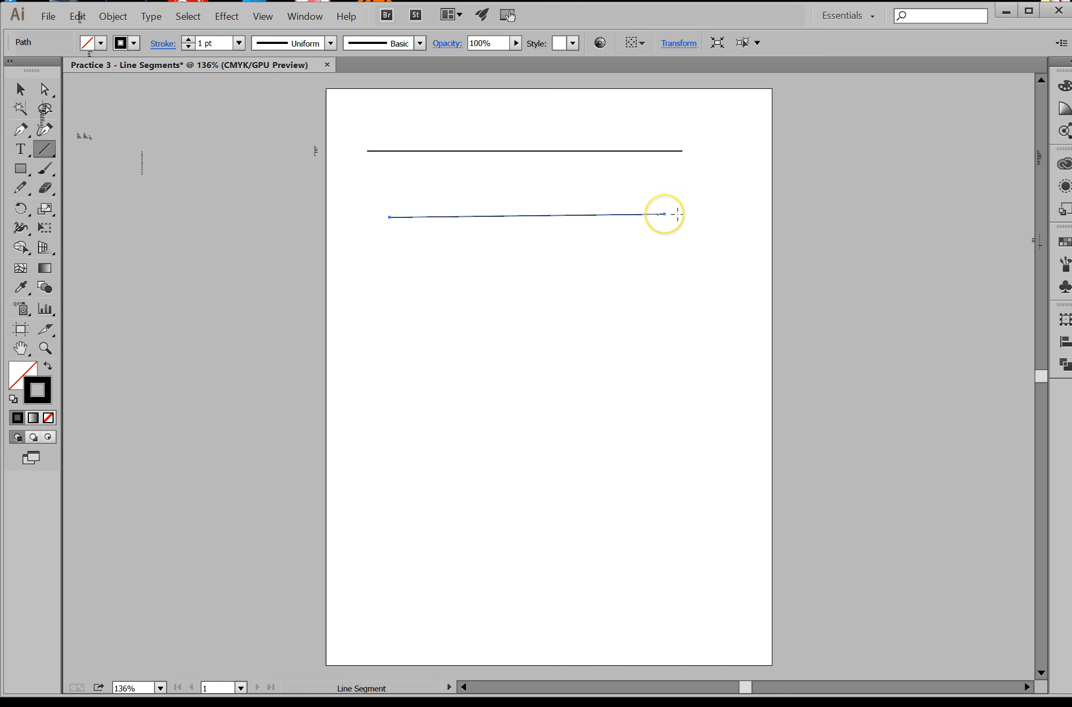
# Step: Give the upper line the lens-shaped variable width profile and a 14 pt stroke
pyautogui.click(22, 90)
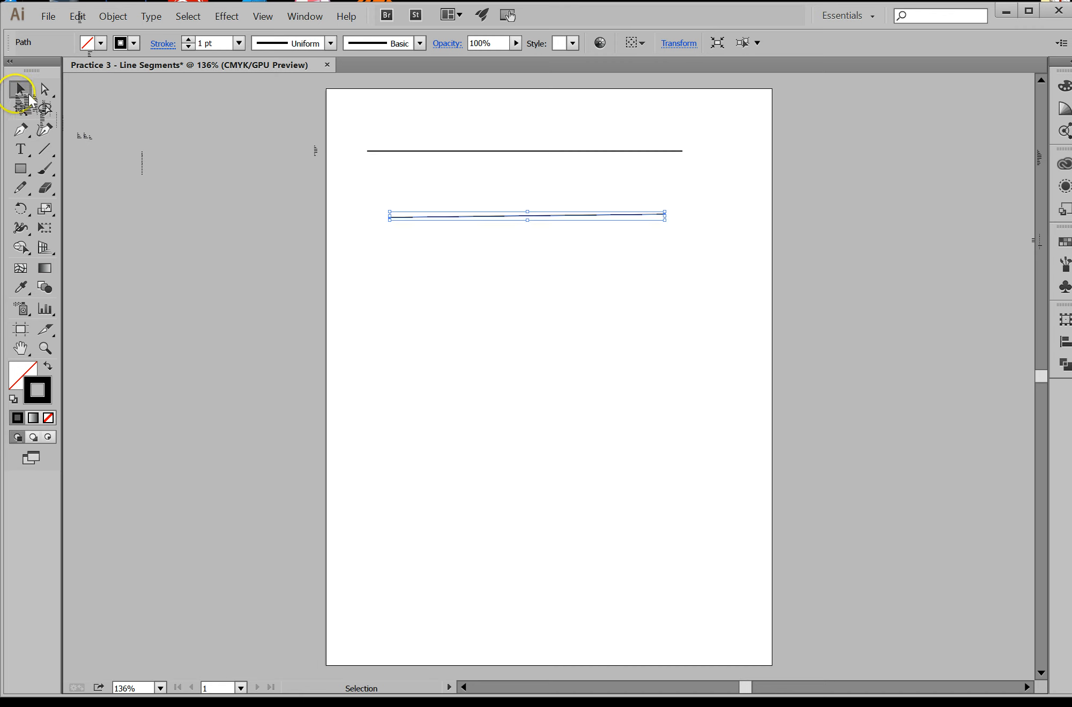
pyautogui.click(479, 149)
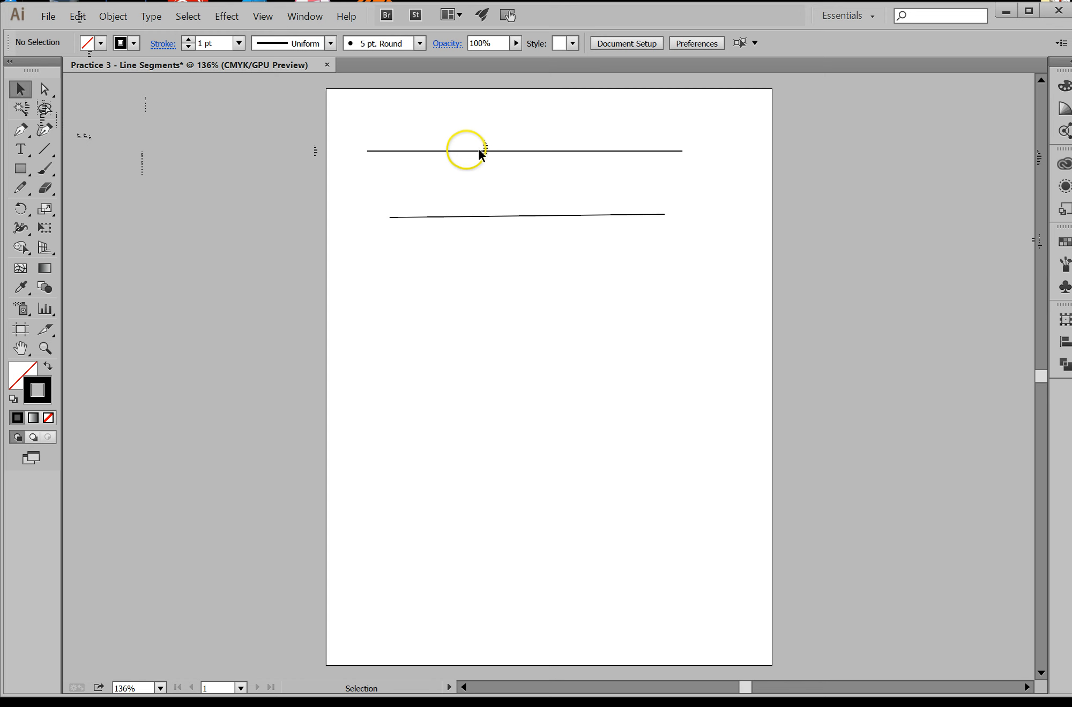
pyautogui.click(485, 152)
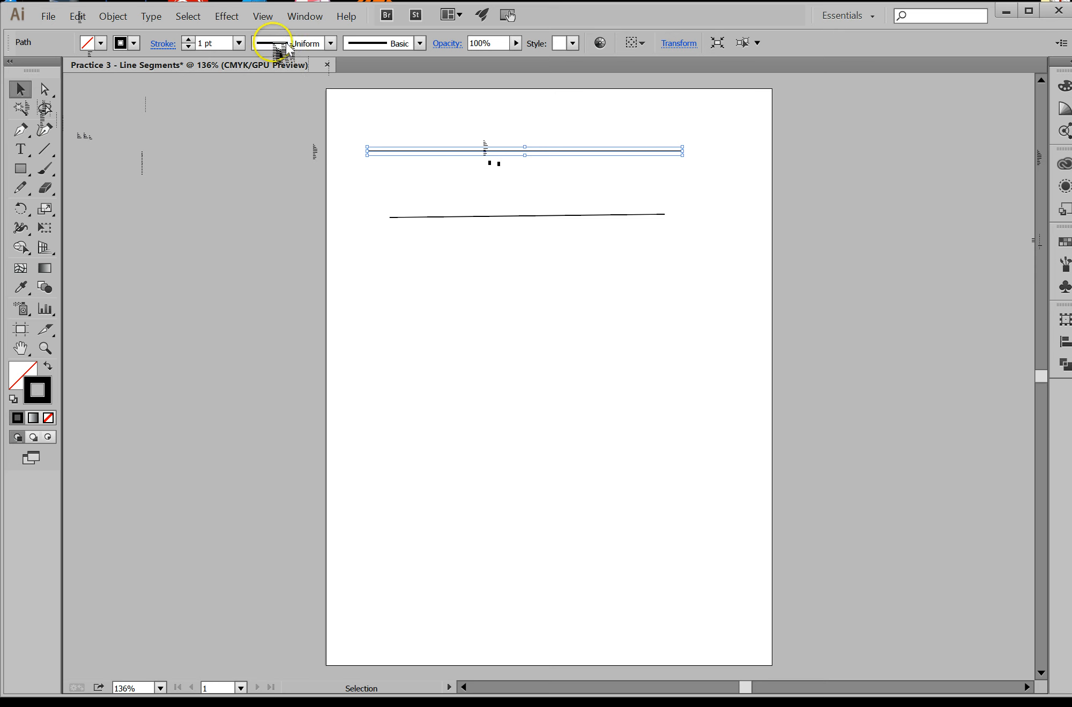
pyautogui.click(331, 44)
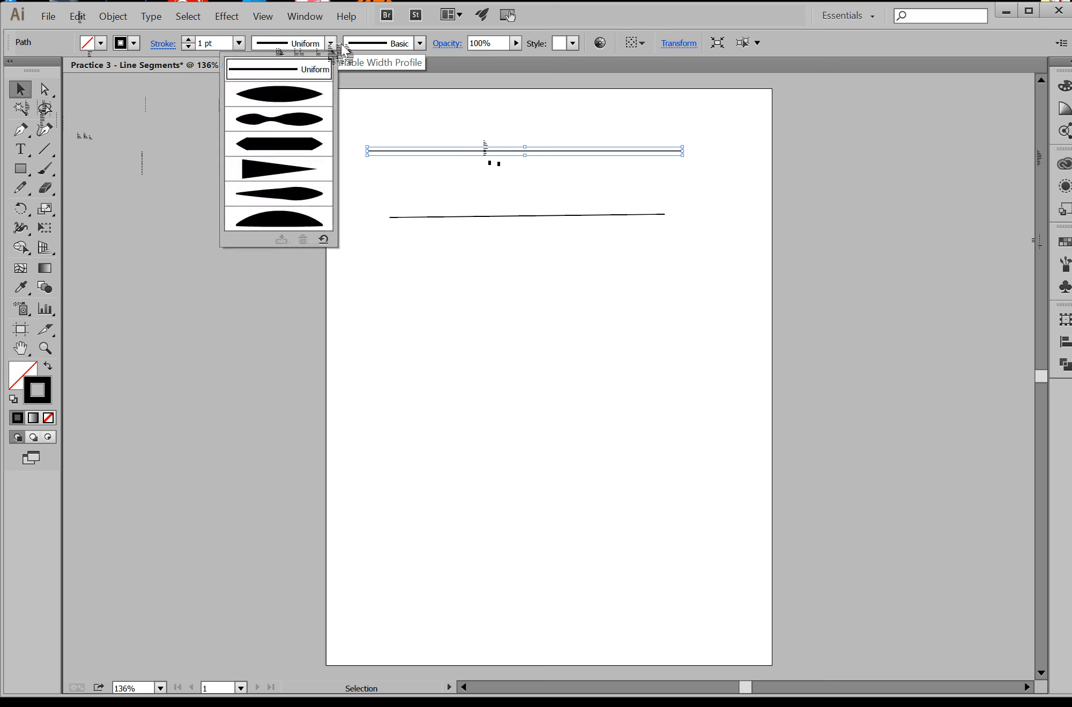
pyautogui.click(309, 99)
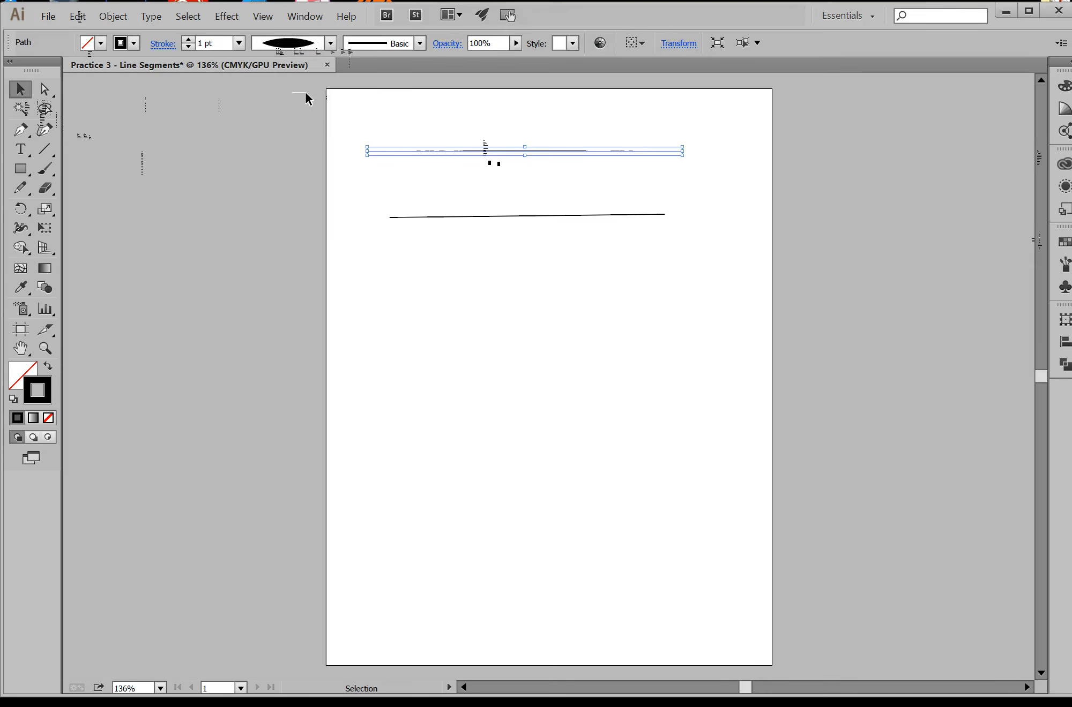
pyautogui.click(239, 44)
pyautogui.click(271, 308)
pyautogui.click(579, 313)
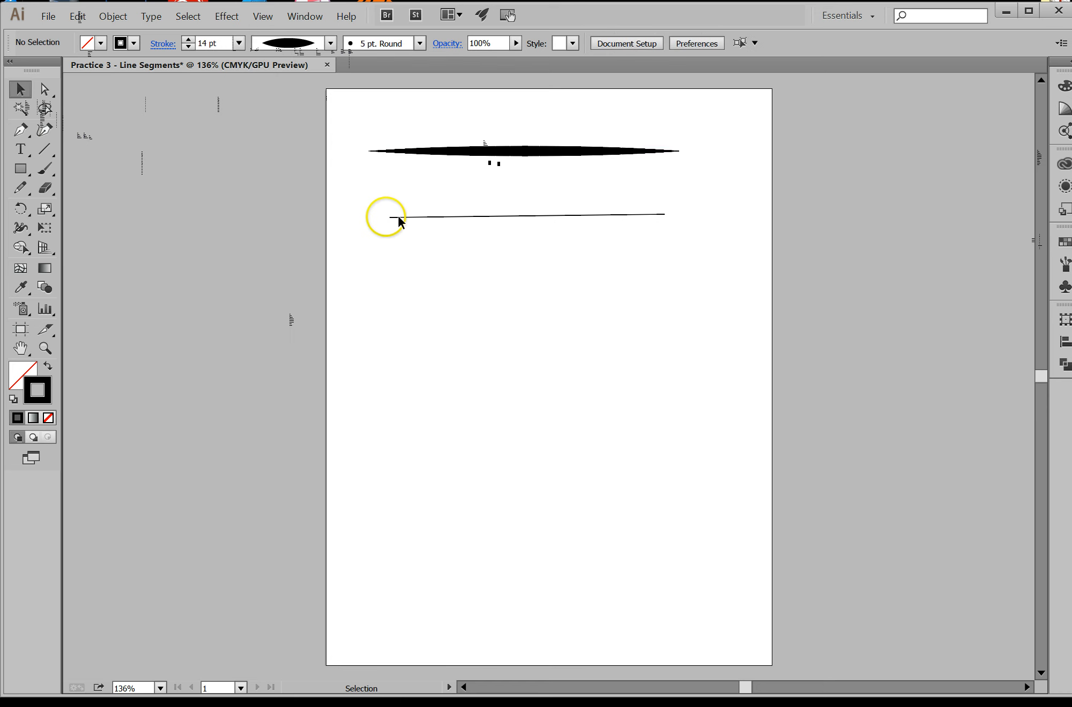
# Step: Give the lower line the triangular tapered width profile and a 16 pt stroke
pyautogui.click(430, 215)
pyautogui.click(332, 44)
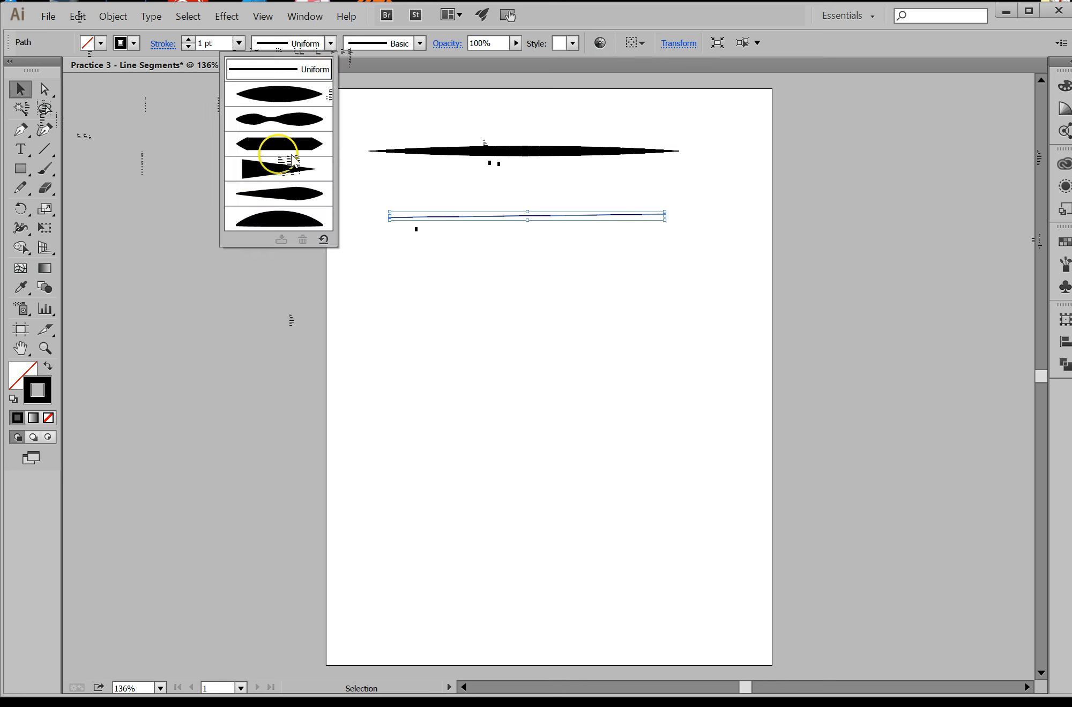
pyautogui.click(273, 169)
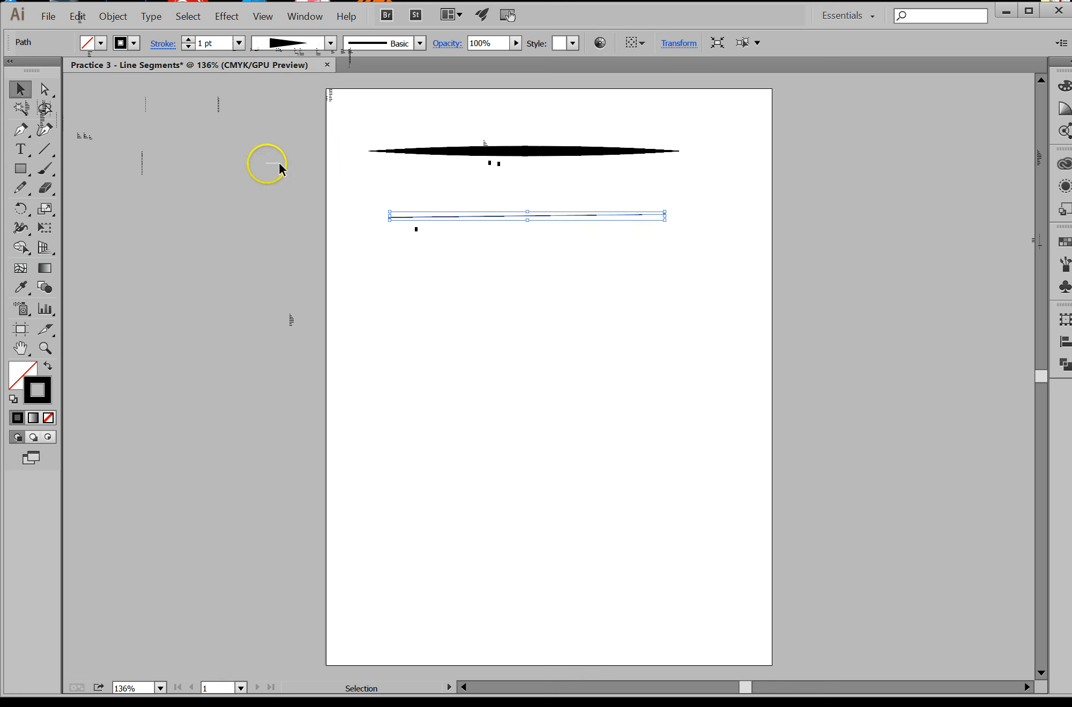
pyautogui.click(239, 43)
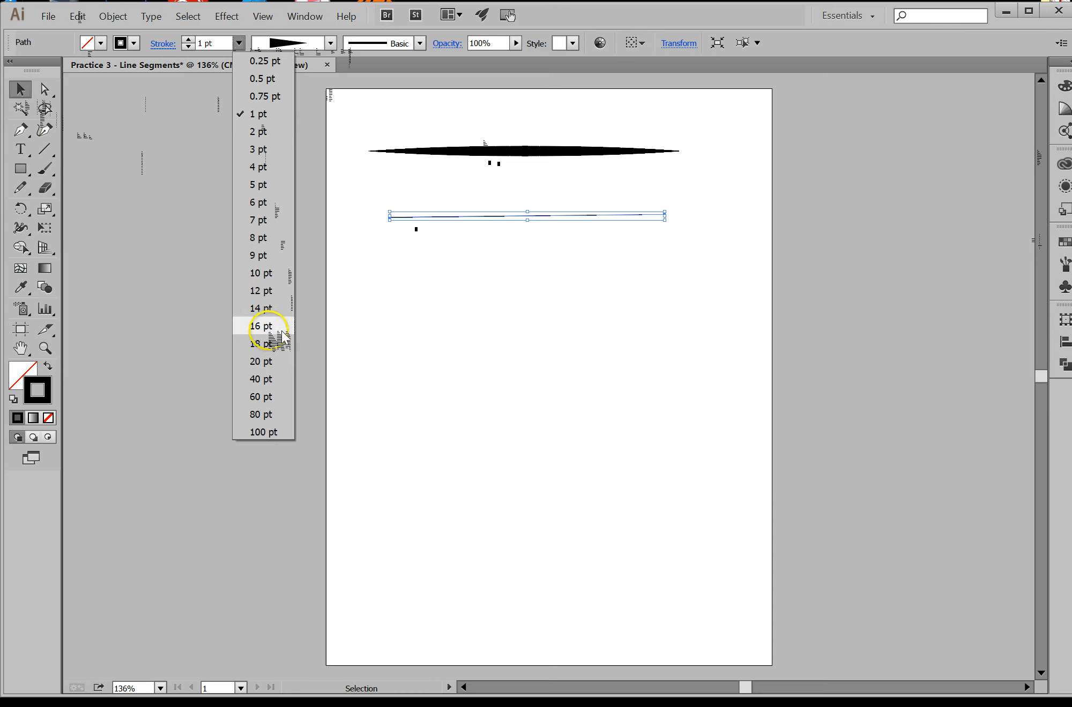
pyautogui.click(266, 327)
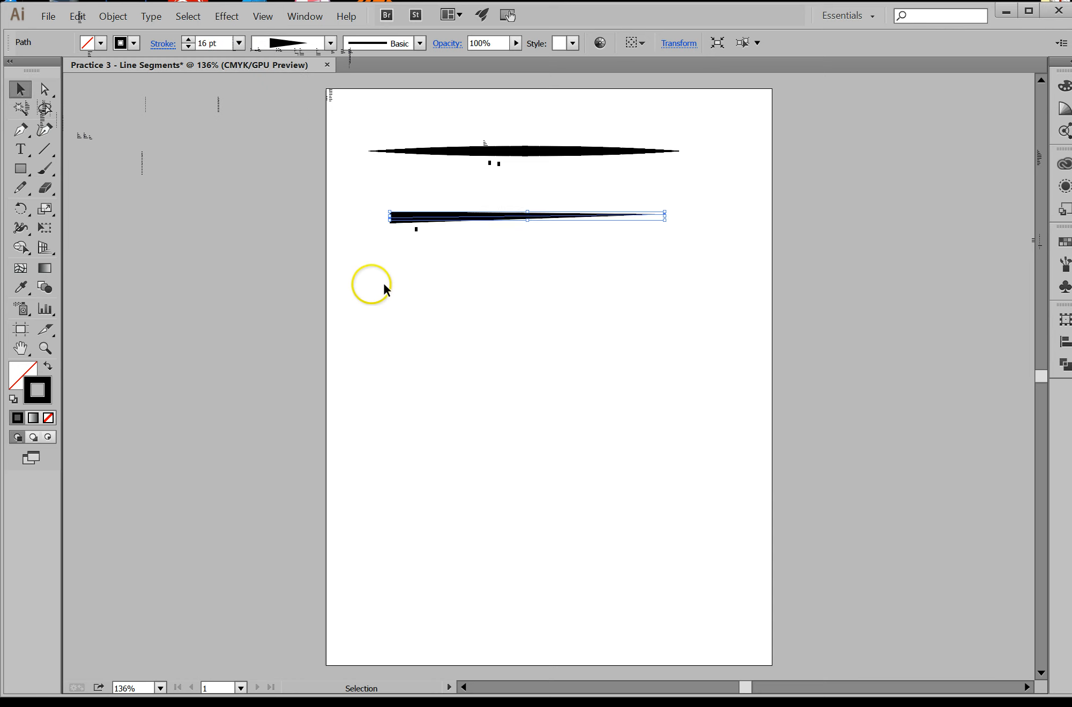
pyautogui.click(426, 263)
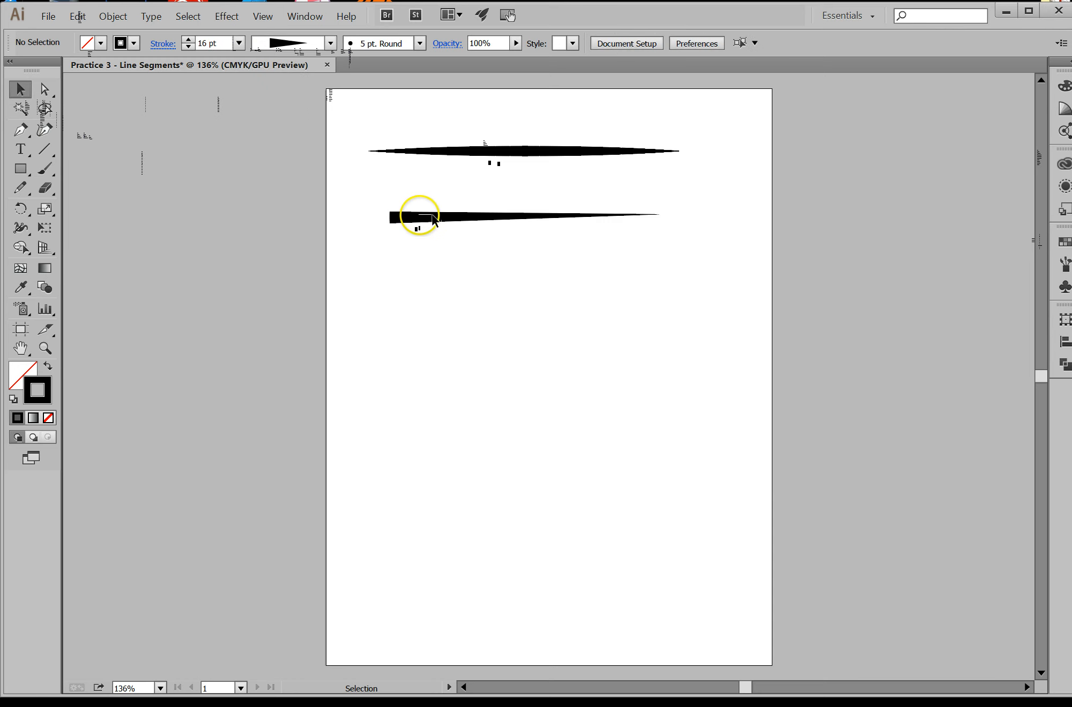
# Step: Recolor the lower tapered line's stroke with the red swatch
pyautogui.click(419, 216)
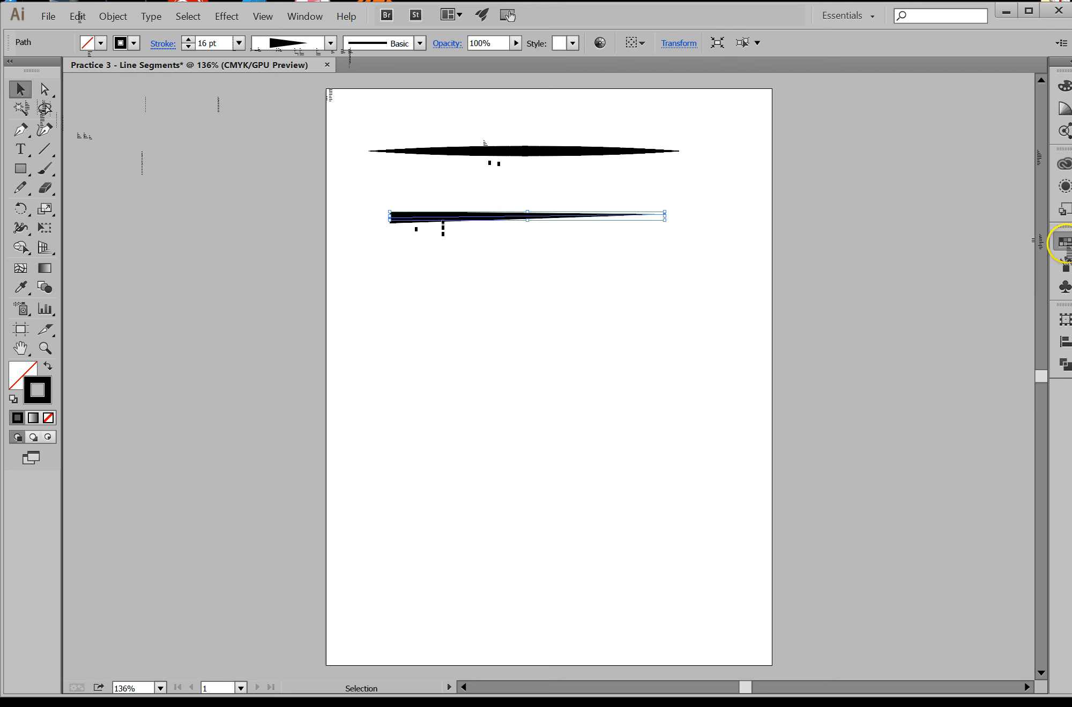
pyautogui.click(1064, 242)
pyautogui.click(918, 276)
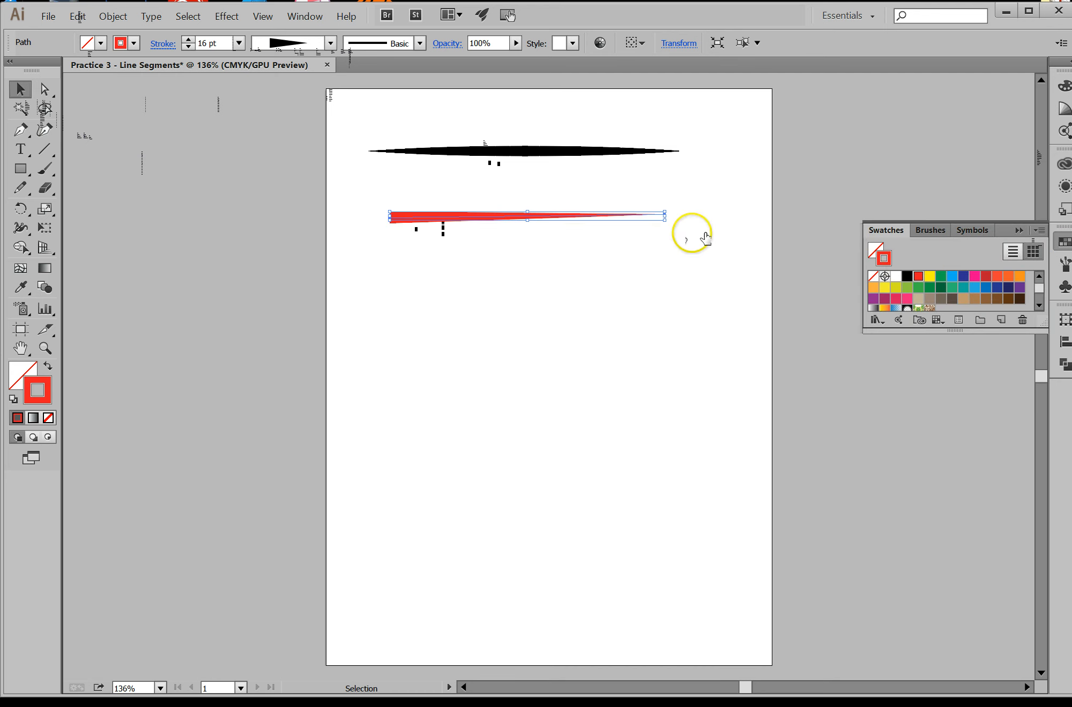
# Step: Move the black line near the artboard's top edge and place the red line just below it
pyautogui.moveTo(490, 154); pyautogui.dragTo(516, 121)
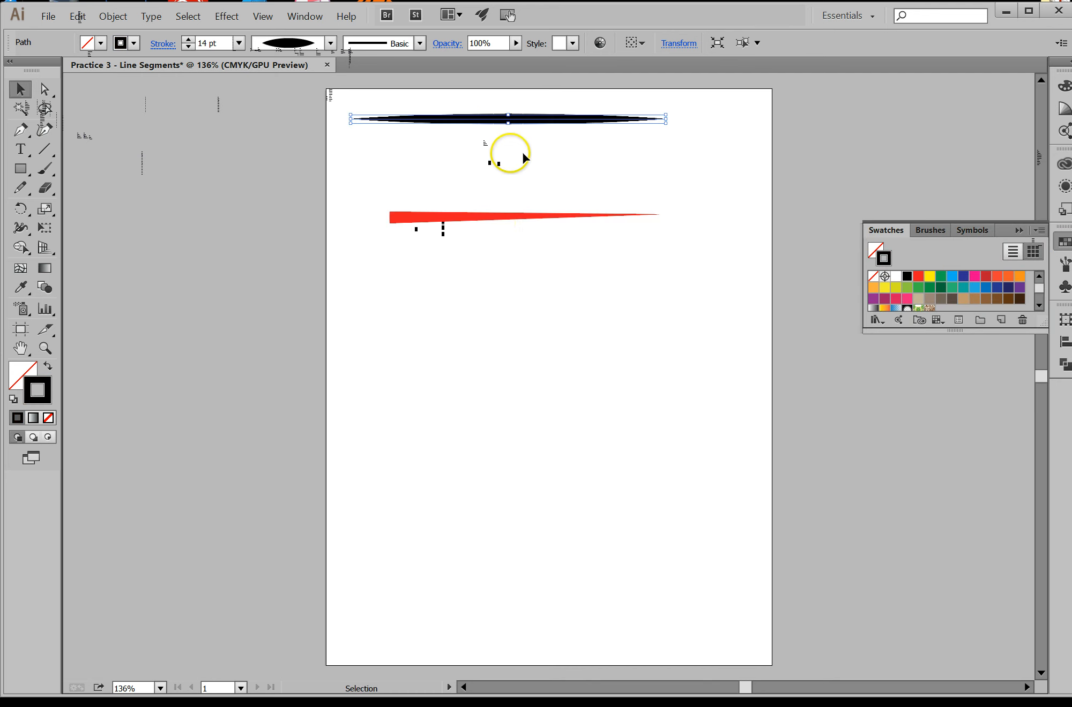
pyautogui.moveTo(477, 217); pyautogui.dragTo(448, 153)
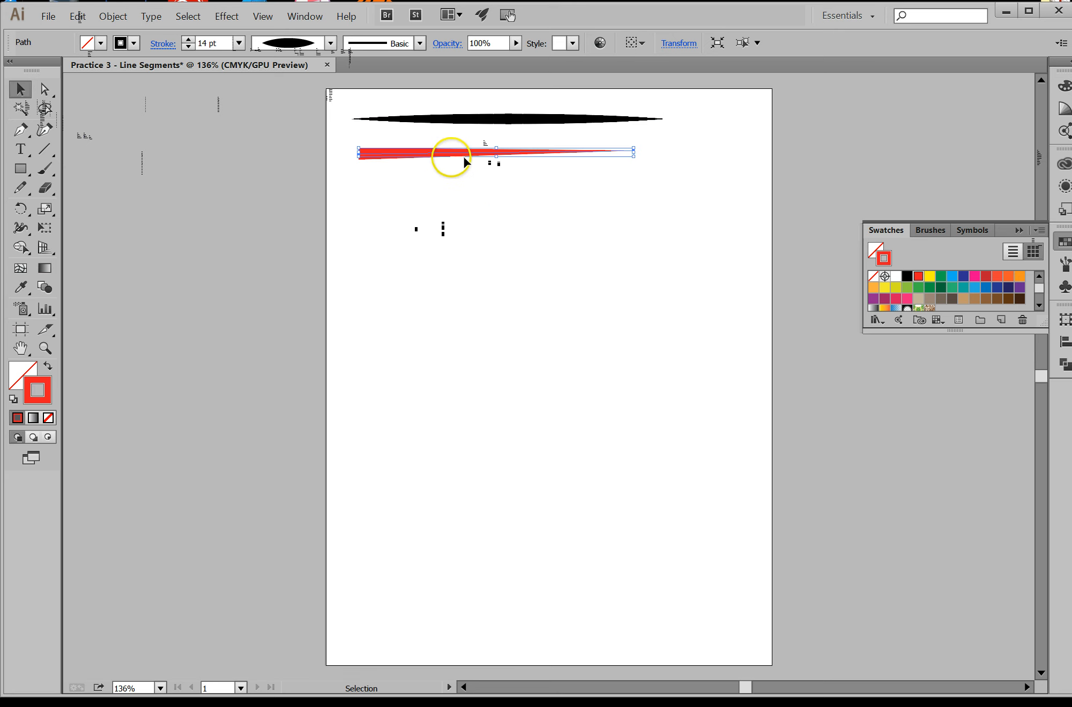
pyautogui.click(585, 205)
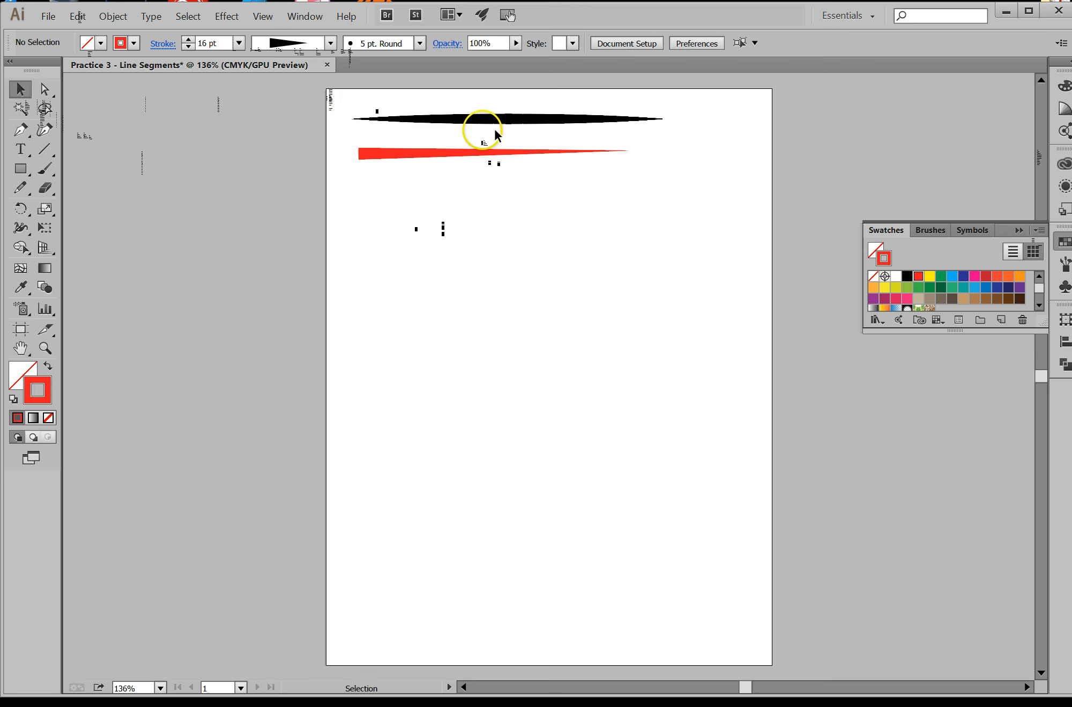
# Step: Group the black and red lines into one object
pyautogui.moveTo(344, 104); pyautogui.dragTo(697, 170)
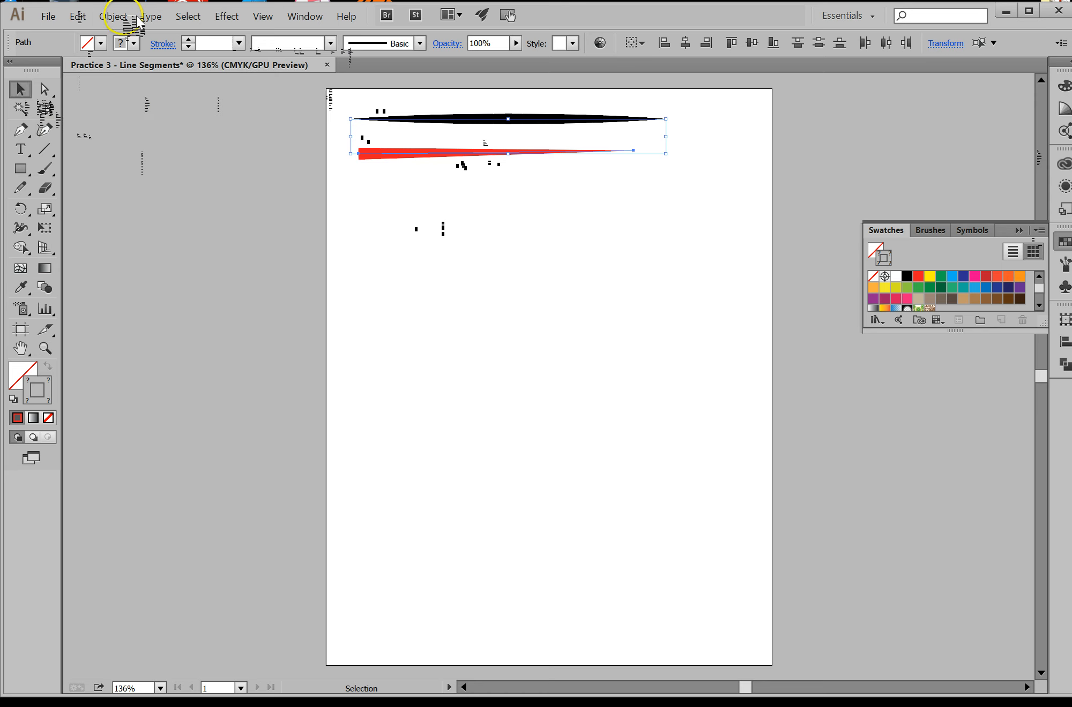
pyautogui.click(120, 16)
pyautogui.click(157, 68)
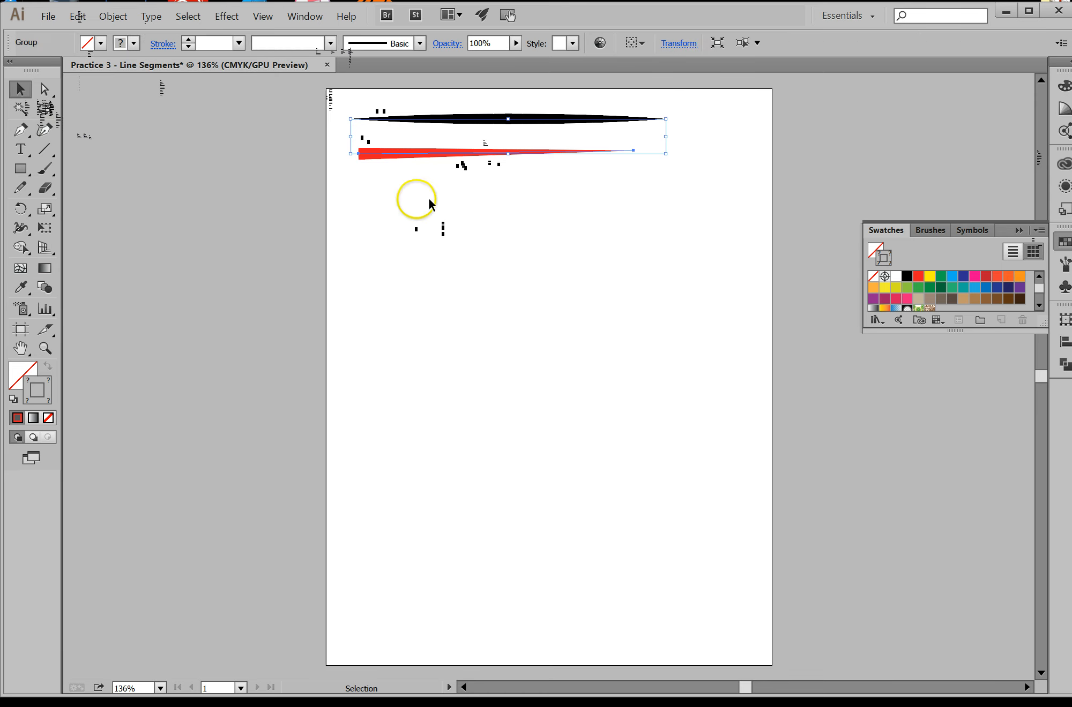
pyautogui.click(456, 187)
# Step: Rotate the grouped lines to stand upright with red left of black, and shrink the group to about two thirds of its length
pyautogui.moveTo(521, 119); pyautogui.dragTo(538, 259)
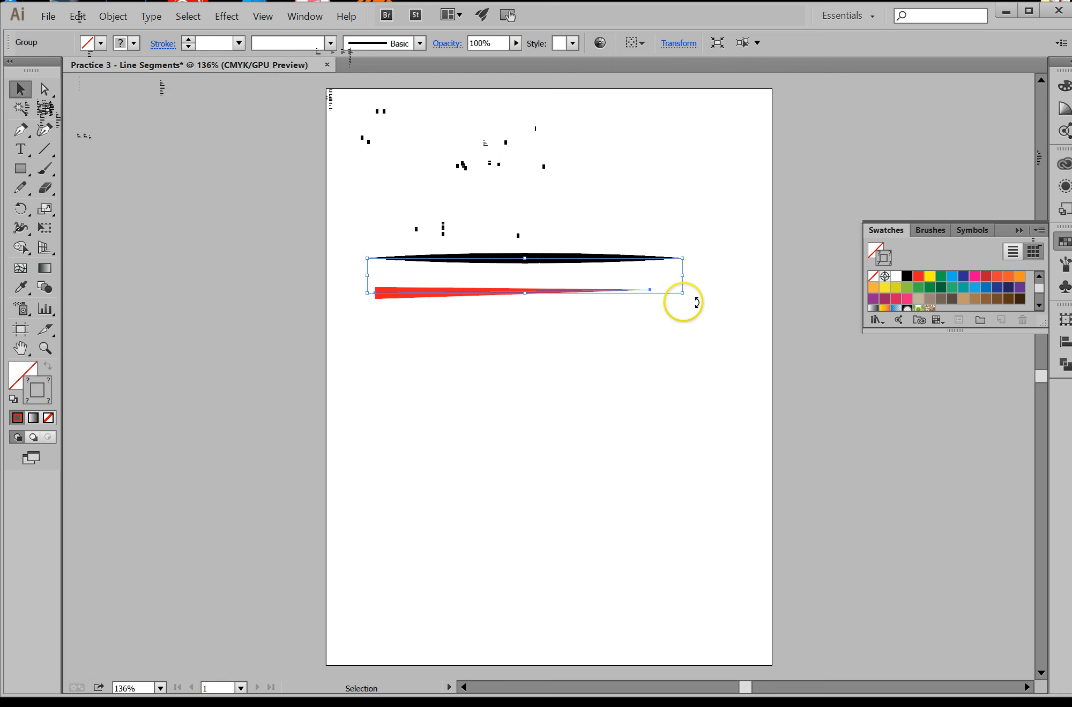
pyautogui.moveTo(694, 301); pyautogui.dragTo(517, 474)
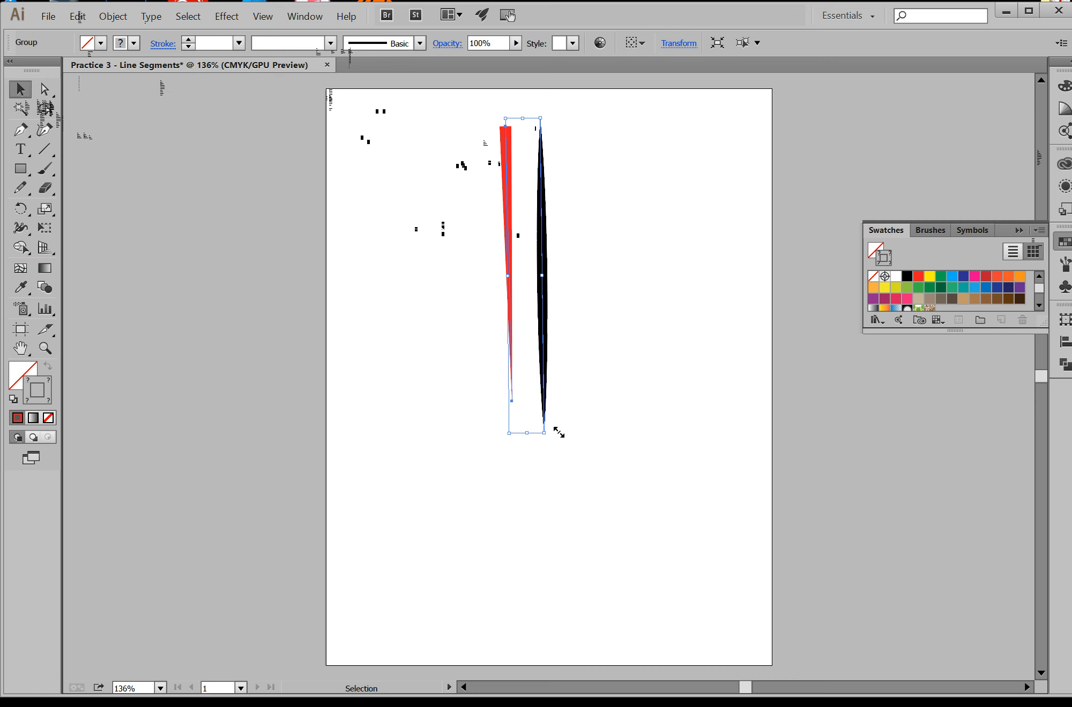
pyautogui.moveTo(544, 433); pyautogui.dragTo(527, 310)
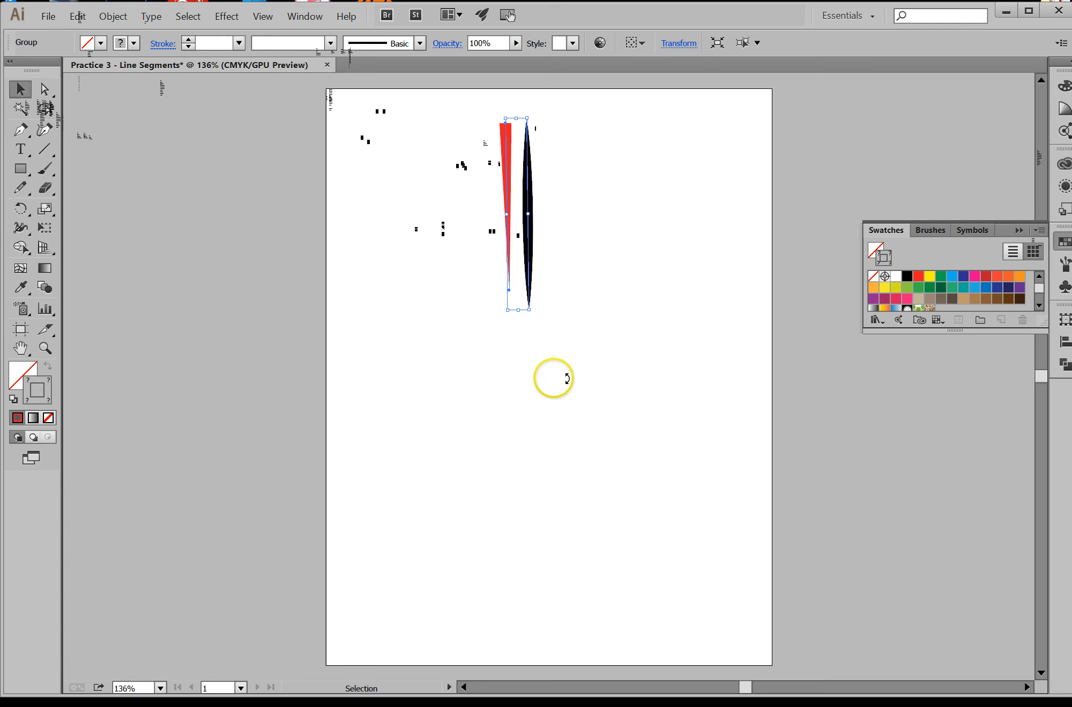
# Step: Move the upright line group to the artboard's upper-left corner and collapse the Swatches panel
pyautogui.click(543, 215)
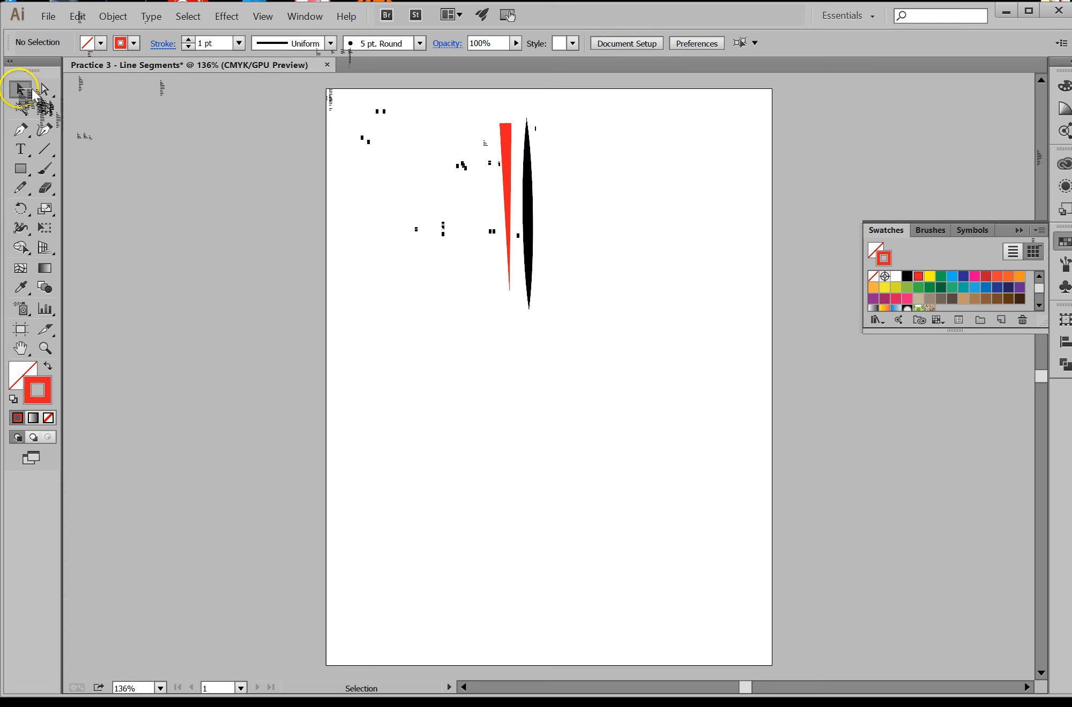
pyautogui.moveTo(537, 194); pyautogui.dragTo(380, 190)
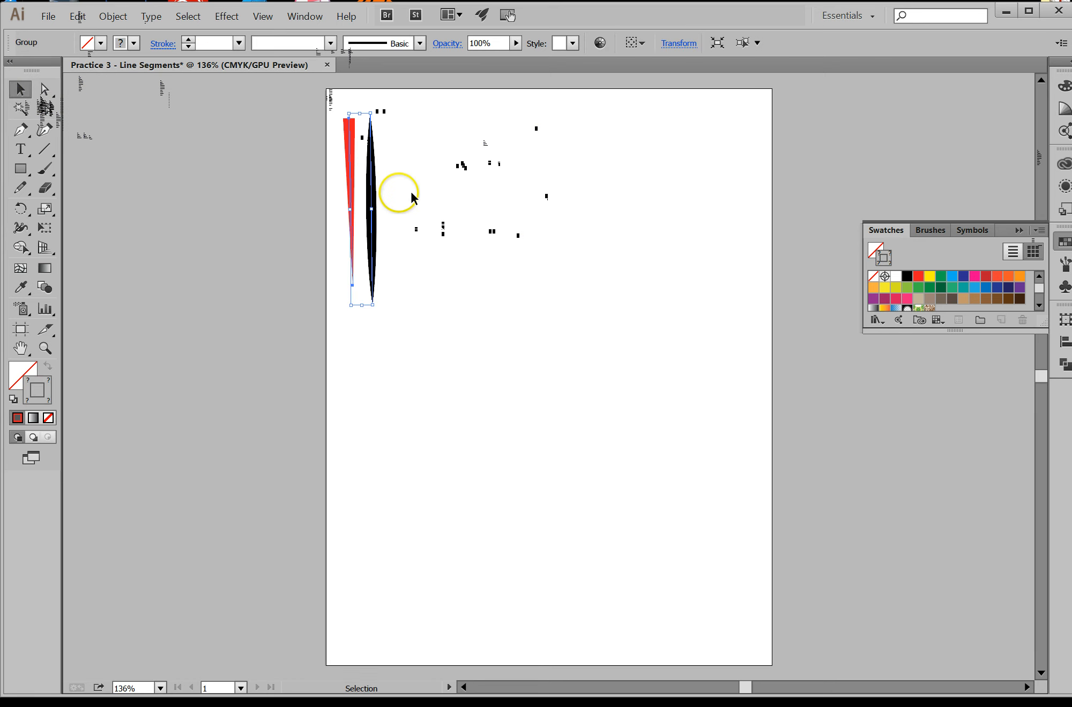
pyautogui.click(1018, 231)
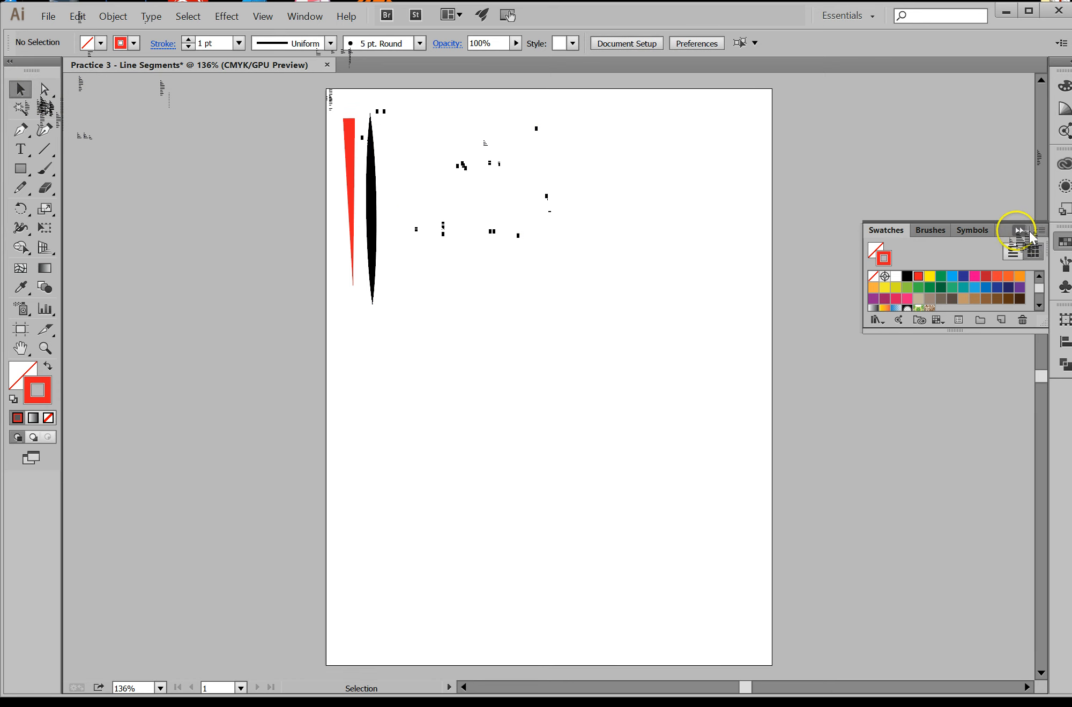
# Step: Draw a large red-stroked spiral in the middle of the artboard, below and right of the grouped lines, with the Spiral tool
pyautogui.click(51, 149)
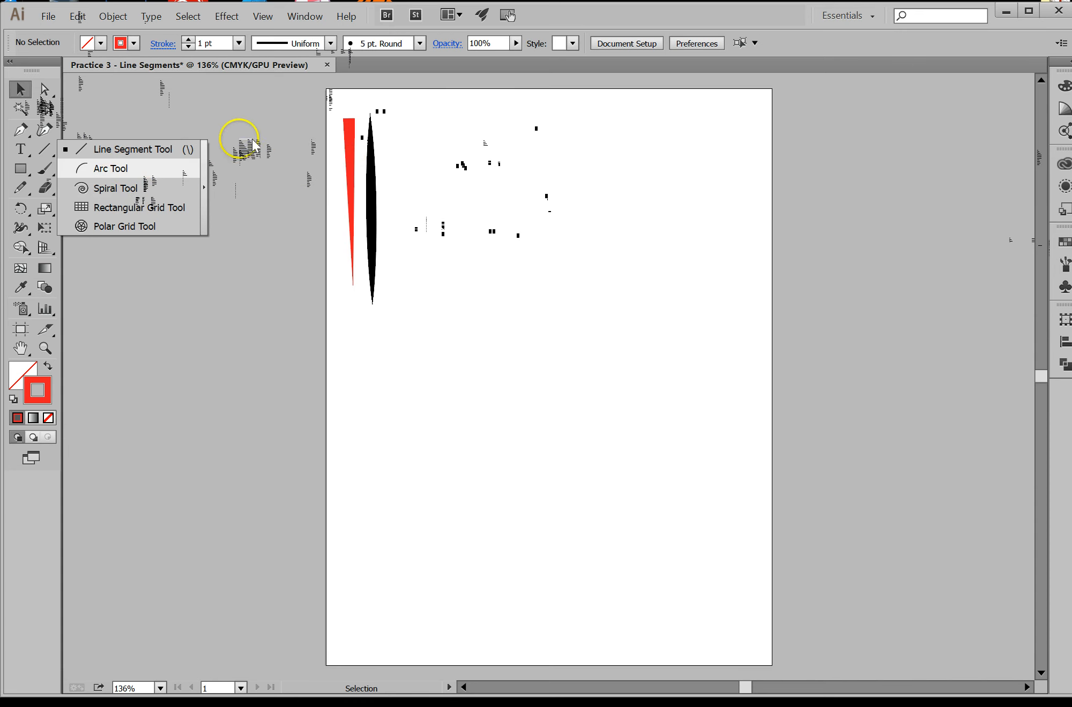
pyautogui.click(129, 189)
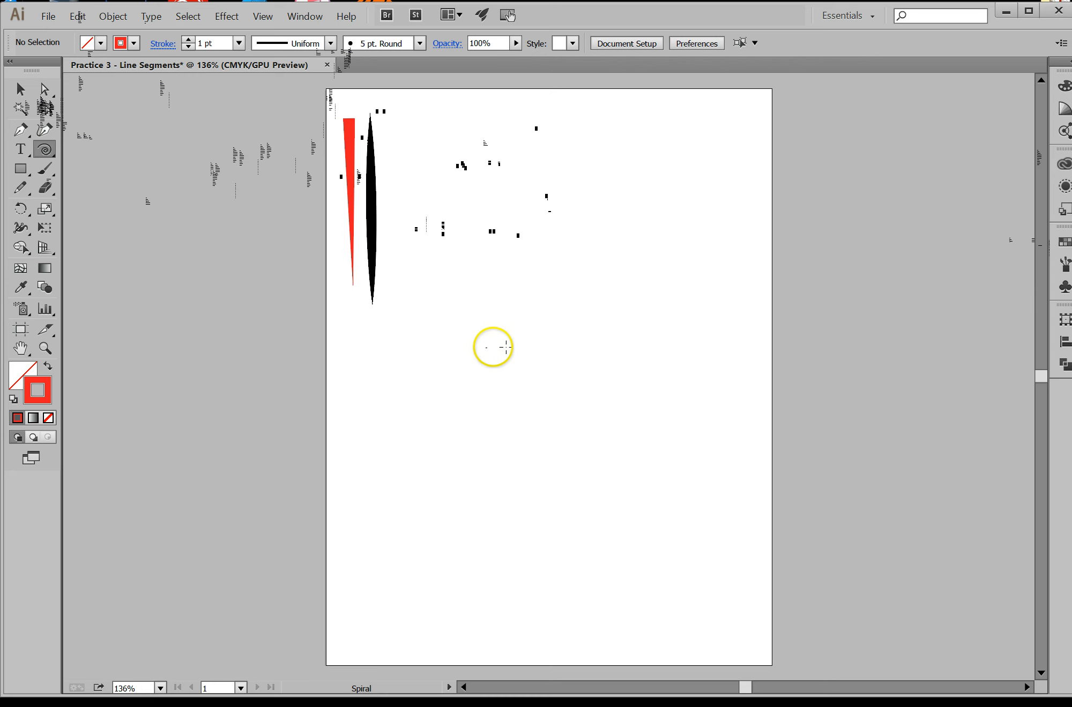
pyautogui.moveTo(438, 386); pyautogui.dragTo(535, 432)
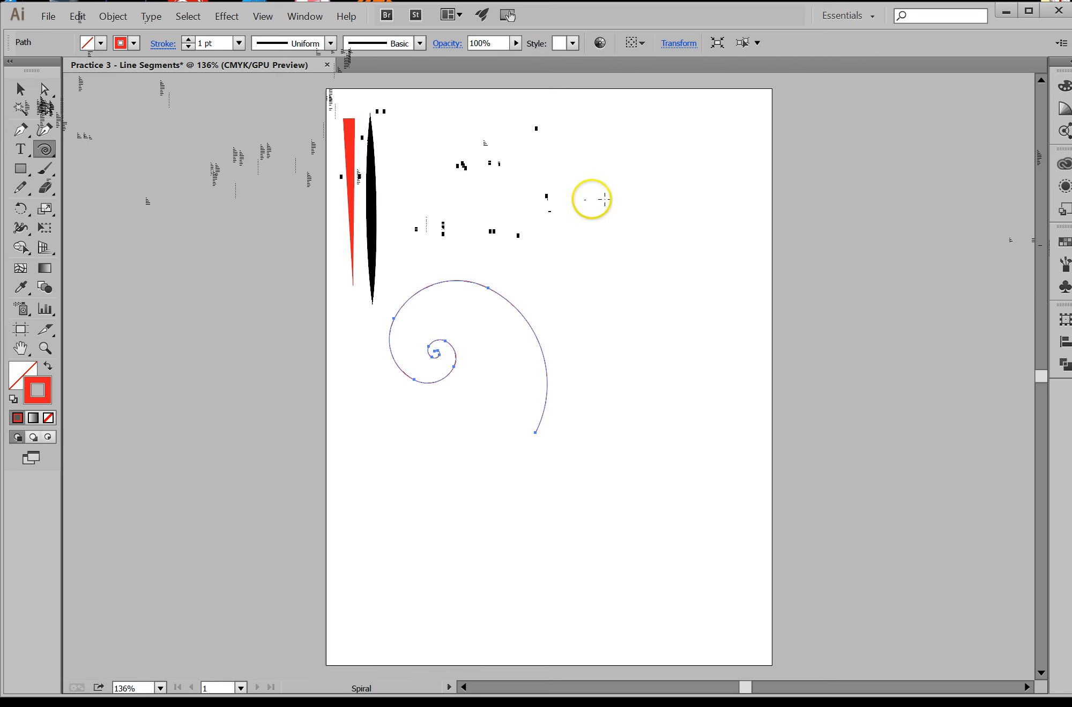
# Step: Create a spiral near the artboard's upper-right corner with 2.0507 in radius, 65% decay, 10 segments and the second style
pyautogui.click(620, 175)
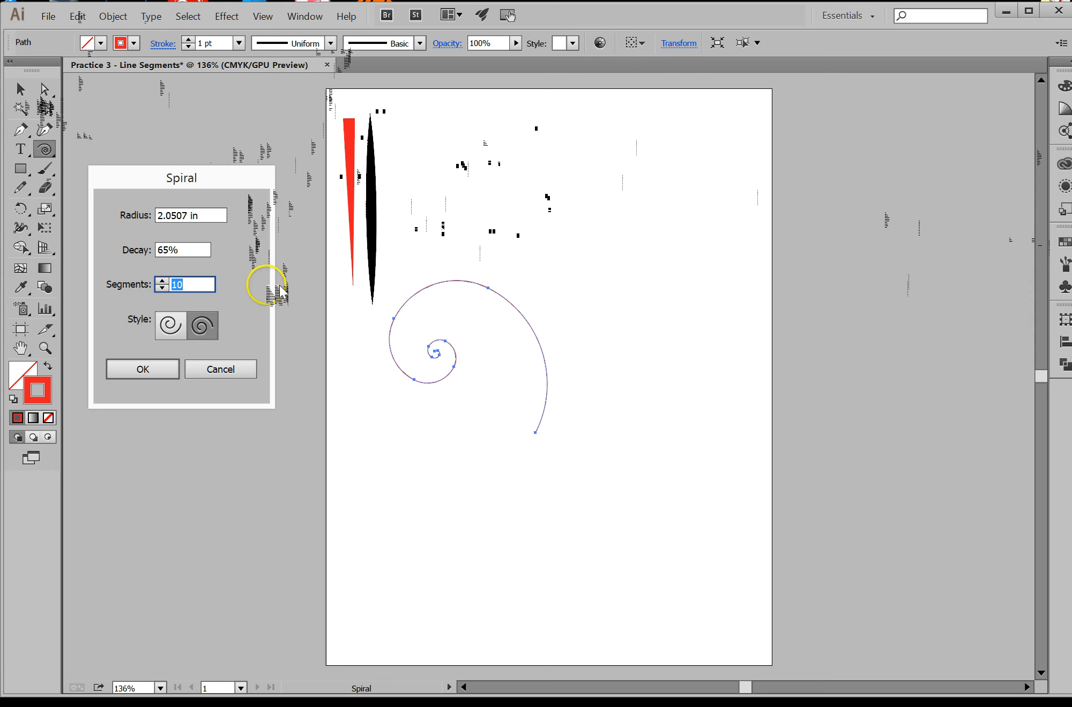
pyautogui.click(216, 333)
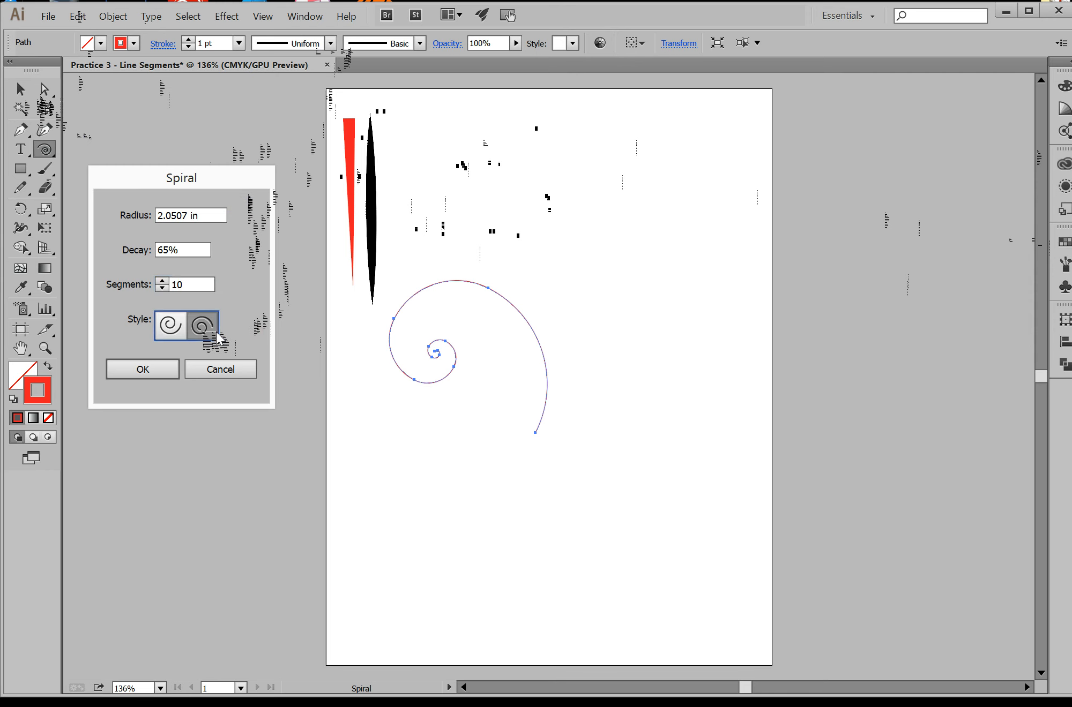
pyautogui.click(121, 373)
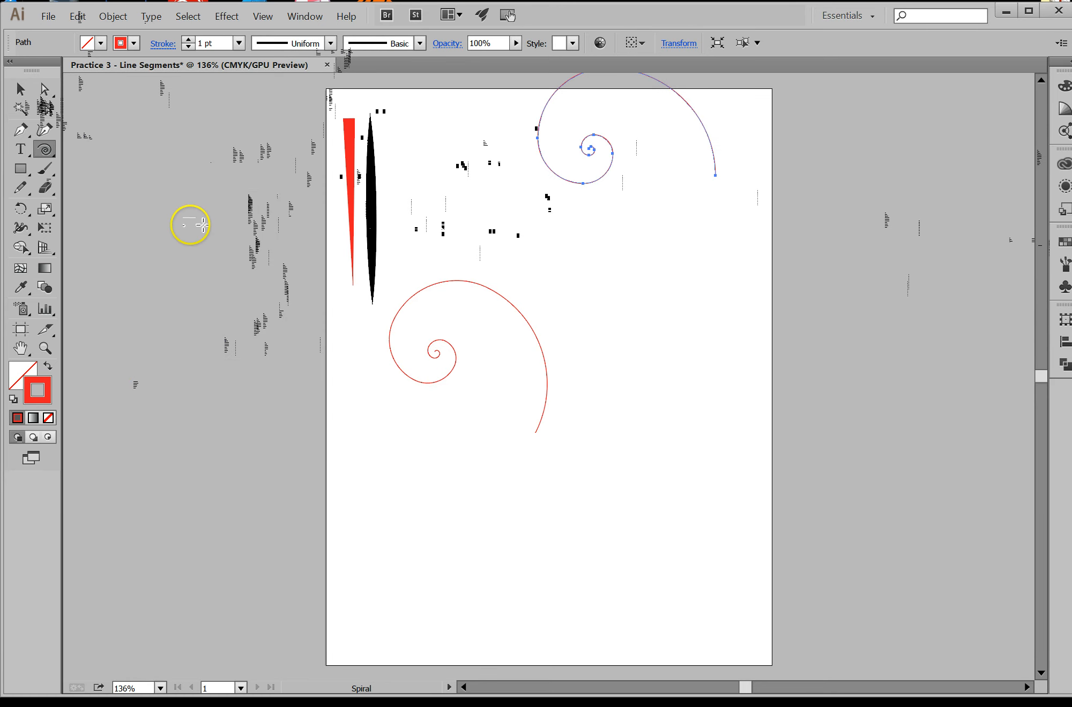
# Step: Create a spiral of the opposite winding style on the pasteboard beside the artboard, with 2.0507 in radius, 65% decay and 10 segments
pyautogui.click(202, 225)
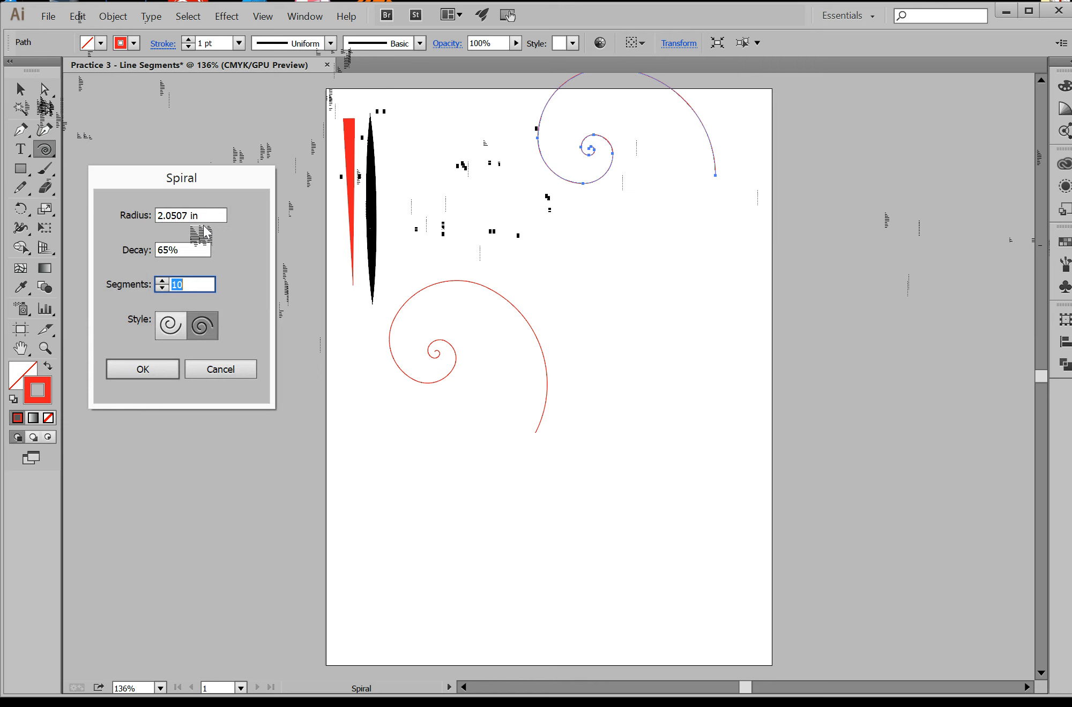
pyautogui.click(186, 325)
pyautogui.click(168, 375)
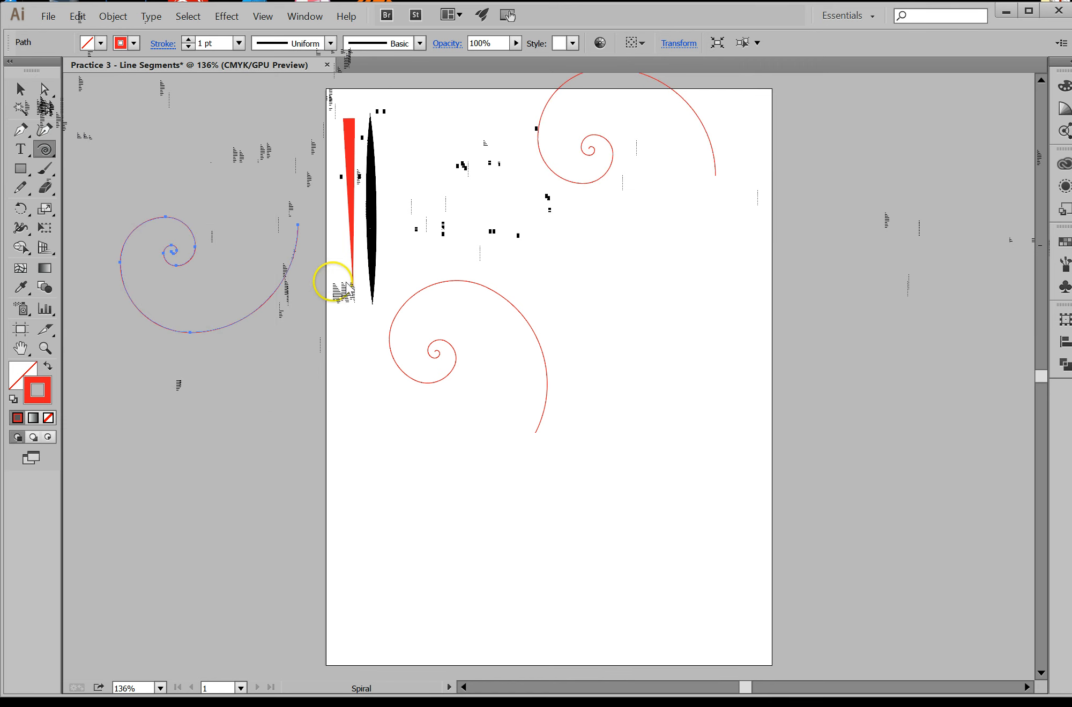
# Step: Move the oppositely wound spiral from the pasteboard onto the artboard, below the middle spiral
pyautogui.click(21, 93)
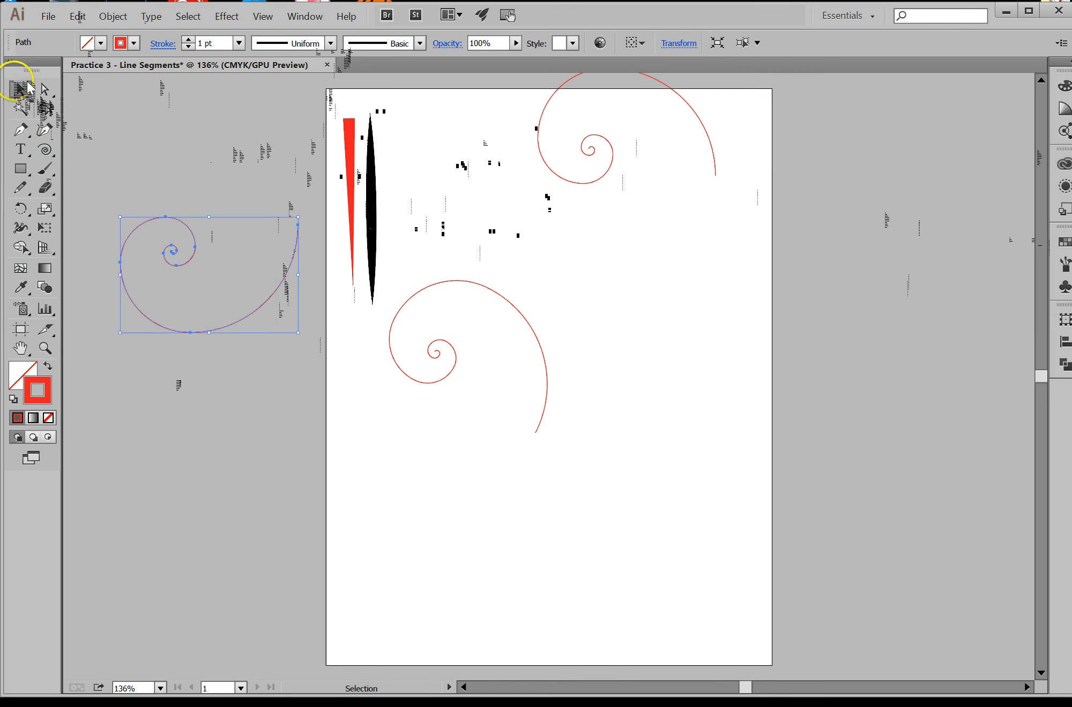
pyautogui.moveTo(458, 441); pyautogui.dragTo(251, 273)
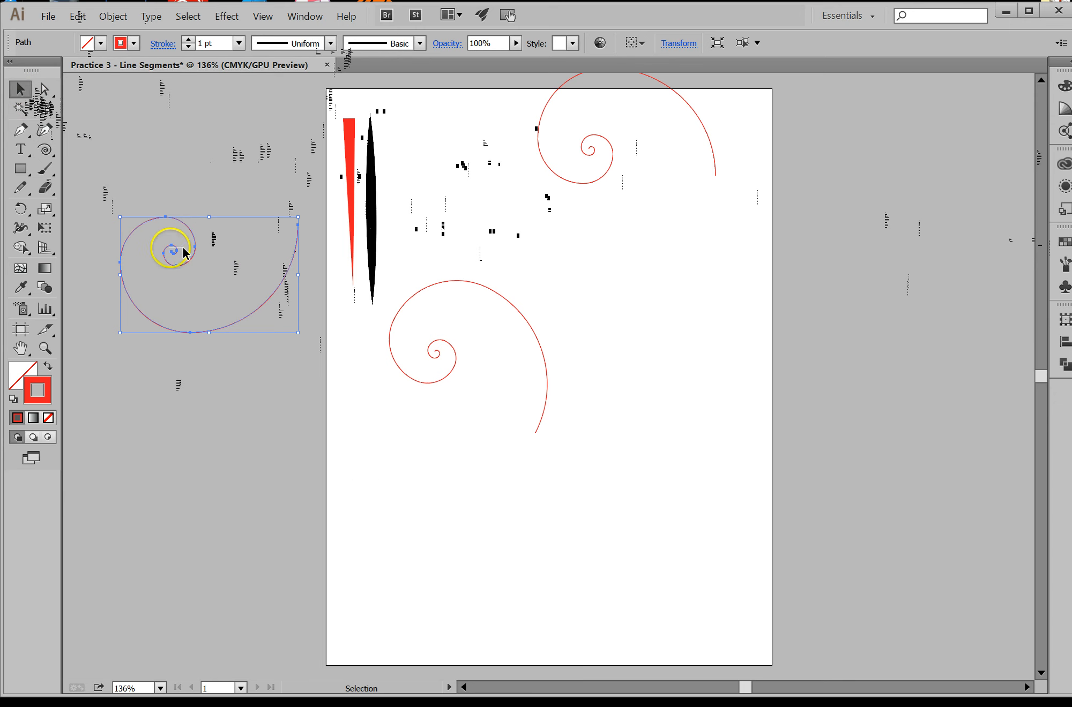
pyautogui.moveTo(174, 250); pyautogui.dragTo(266, 343)
pyautogui.click(283, 377)
pyautogui.moveTo(110, 165); pyautogui.dragTo(308, 366)
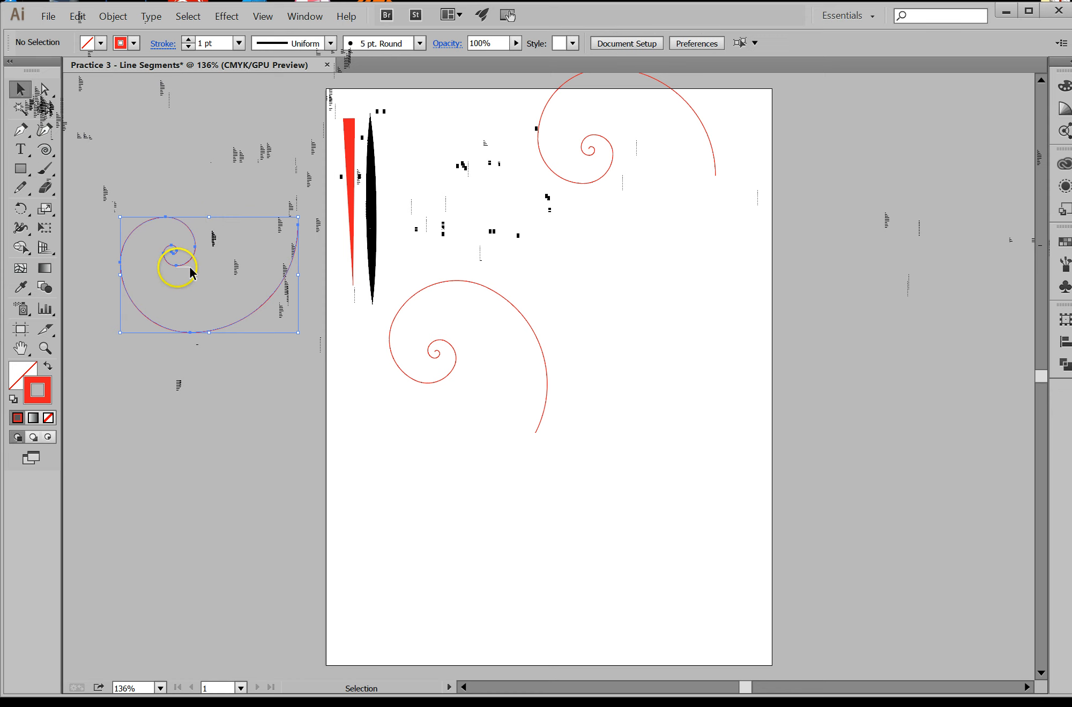
pyautogui.moveTo(184, 249); pyautogui.dragTo(308, 378)
pyautogui.moveTo(511, 497); pyautogui.dragTo(426, 496)
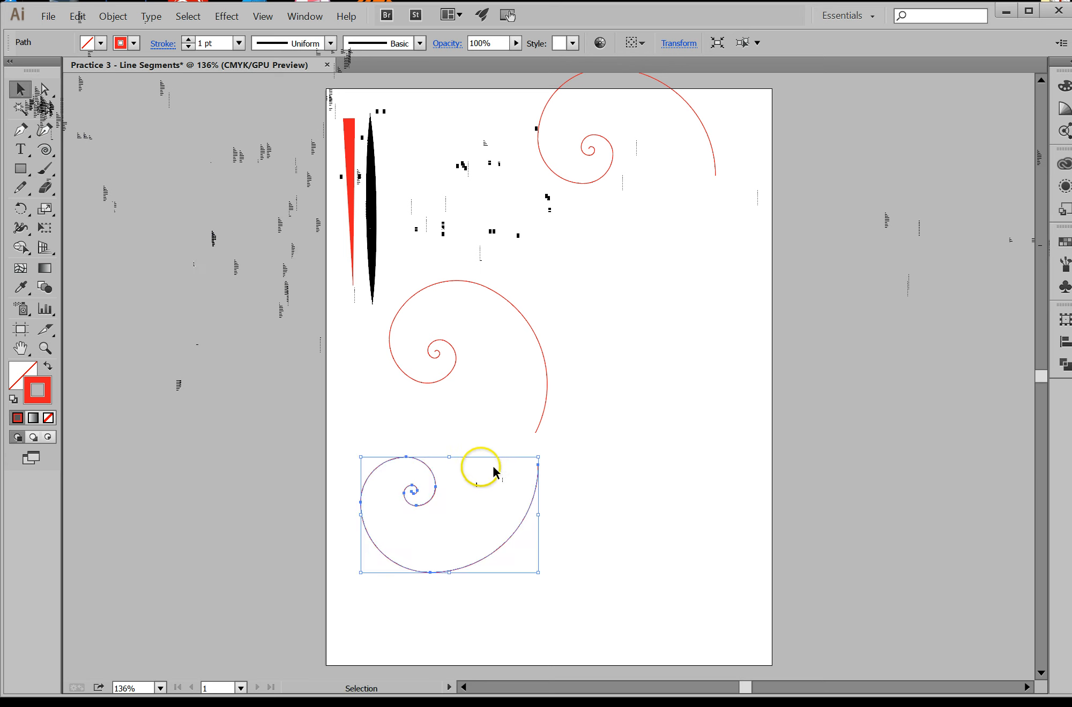
# Step: Set the lower spiral's stroke weight to 8 pt and its stroke color to black
pyautogui.click(239, 43)
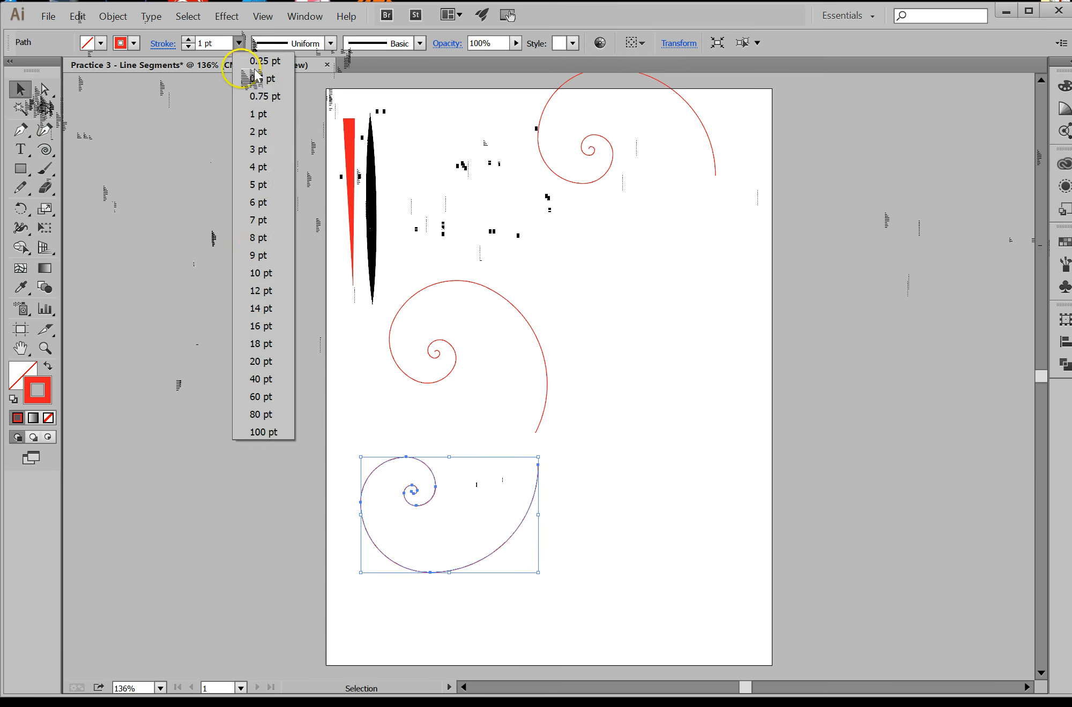
pyautogui.click(268, 238)
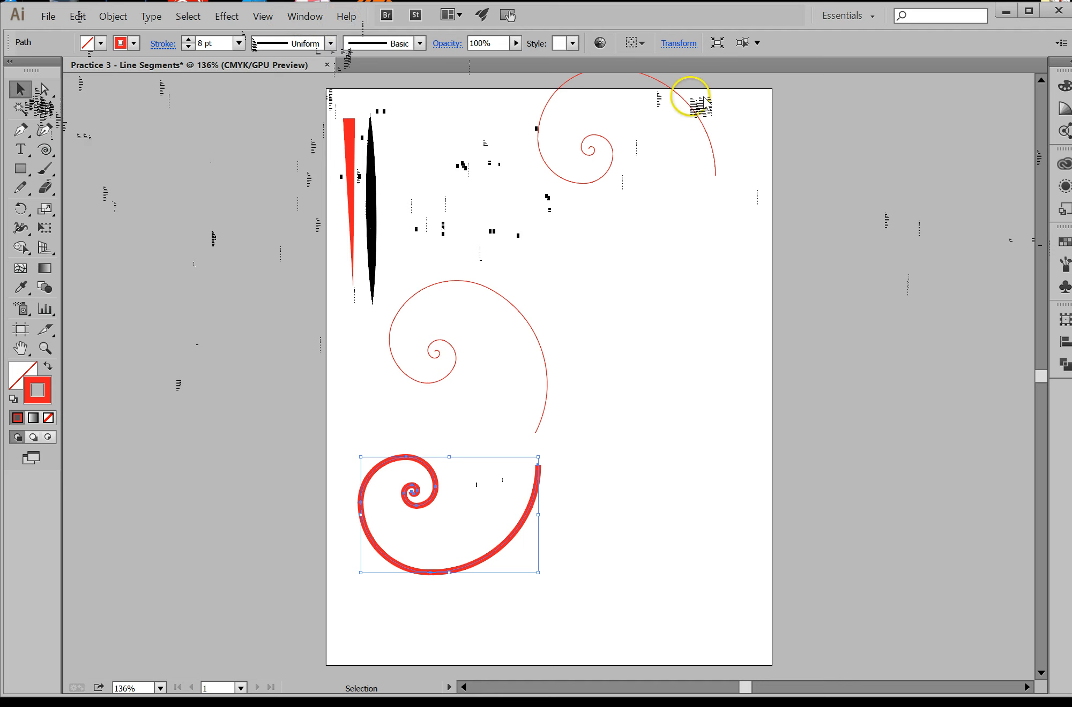
pyautogui.click(1063, 242)
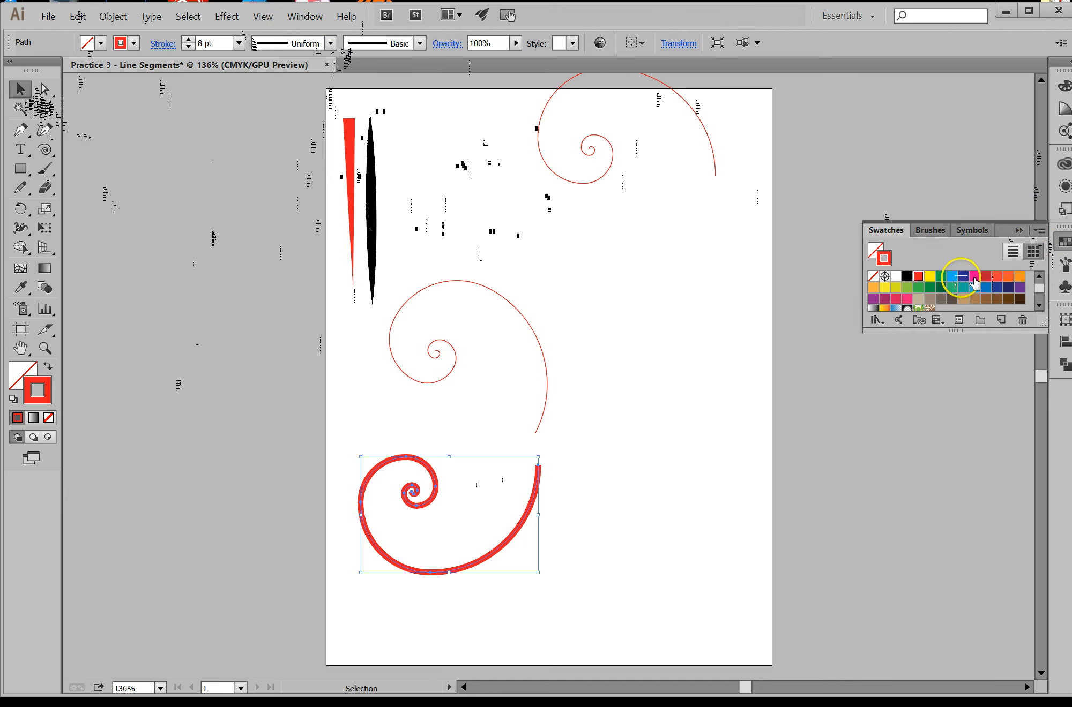
pyautogui.click(906, 276)
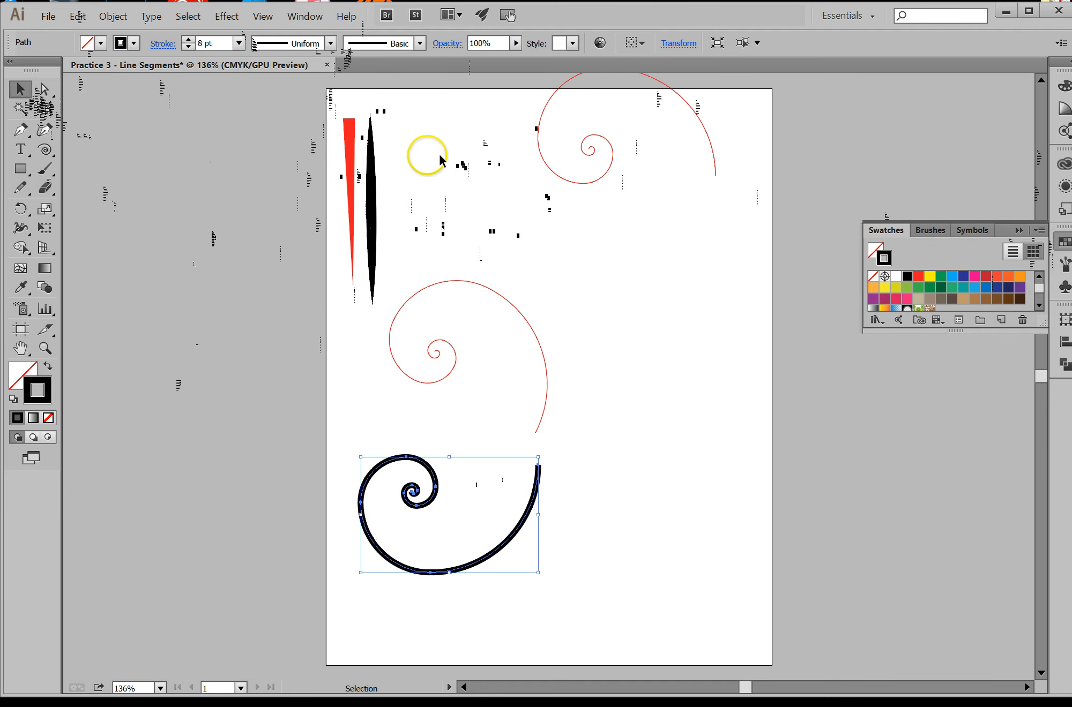
# Step: Try the wedge-shaped width profile on the black spiral, and replace it with the ellipse-shaped profile tapered at both ends
pyautogui.click(331, 43)
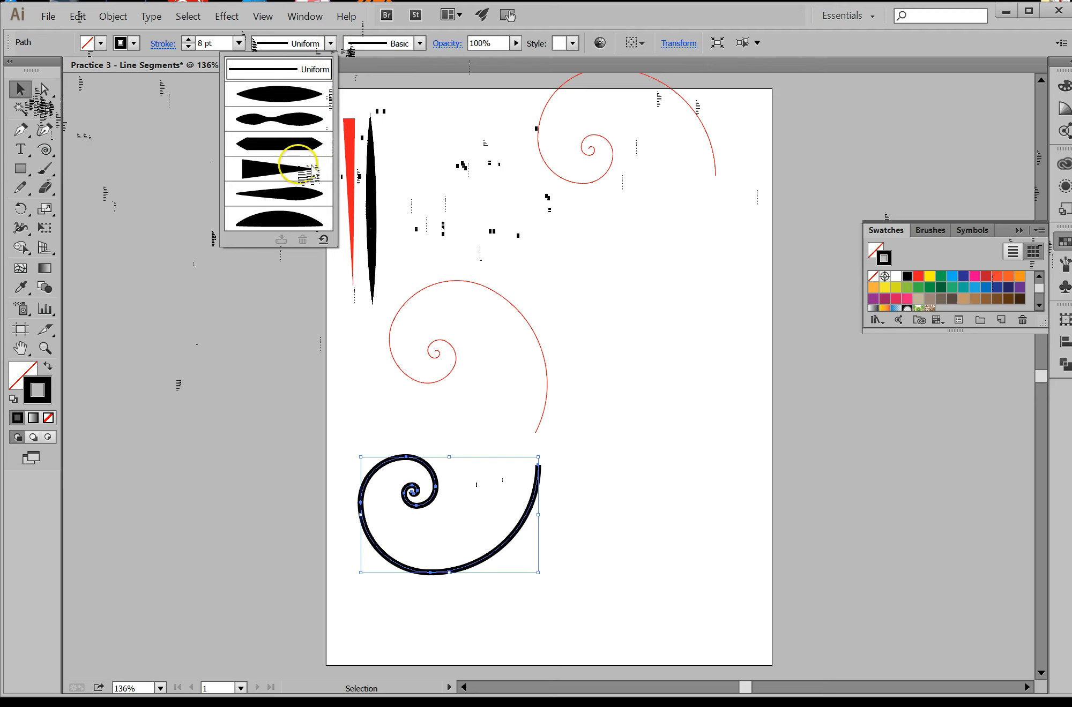
pyautogui.click(295, 172)
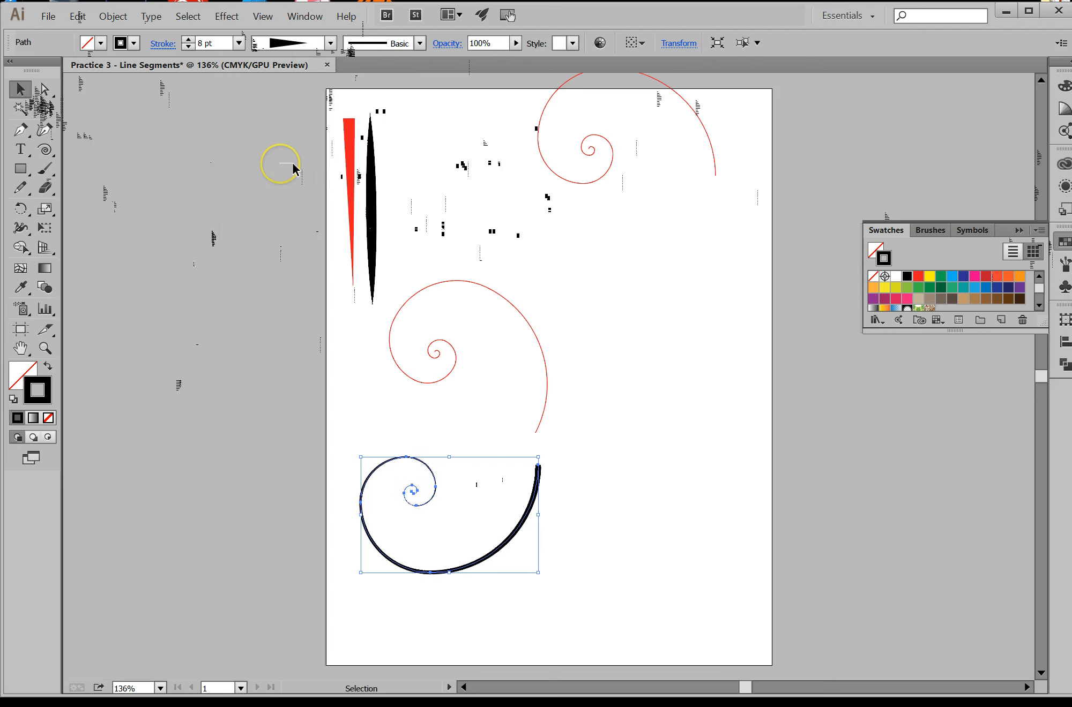
pyautogui.click(330, 43)
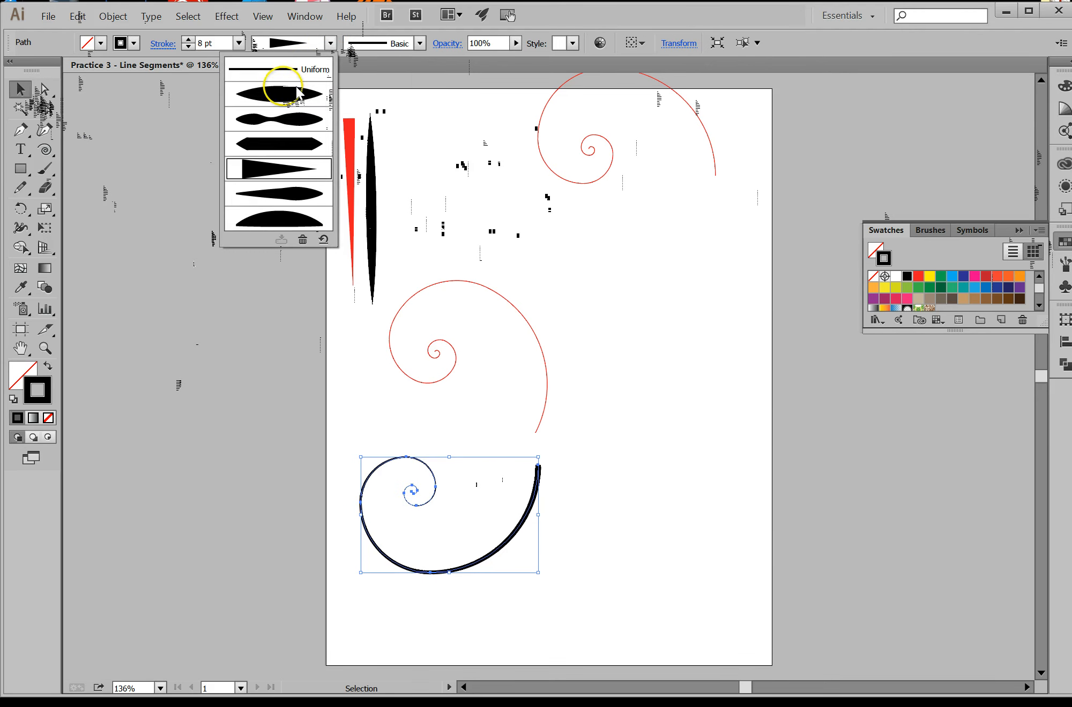
pyautogui.click(294, 94)
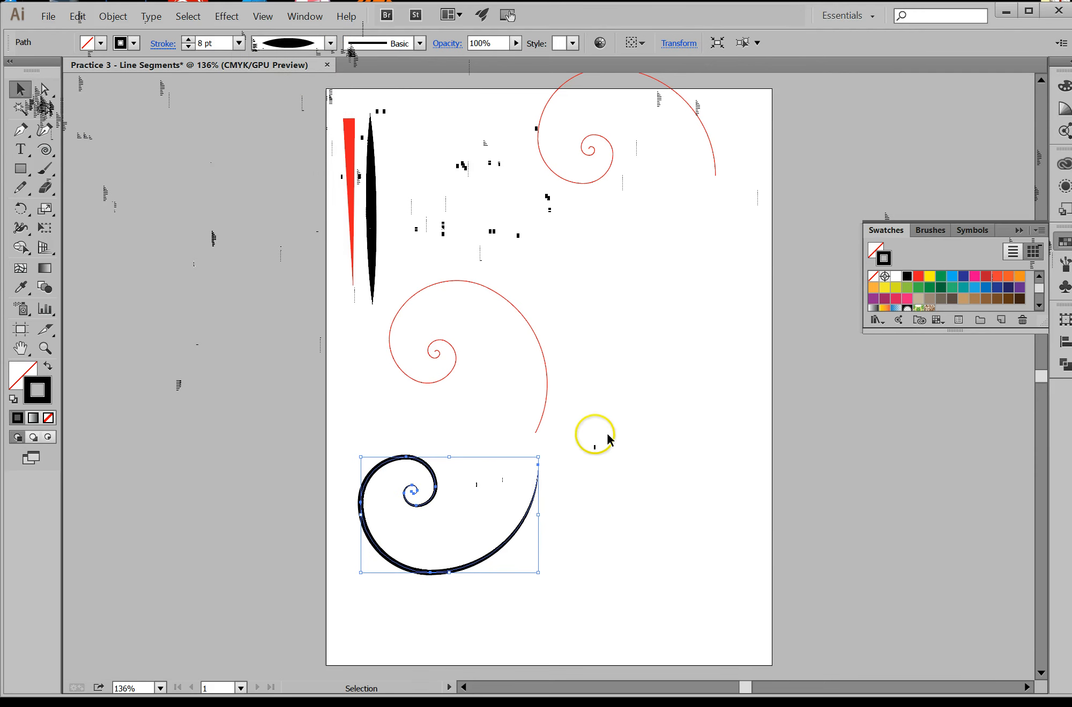
pyautogui.click(573, 591)
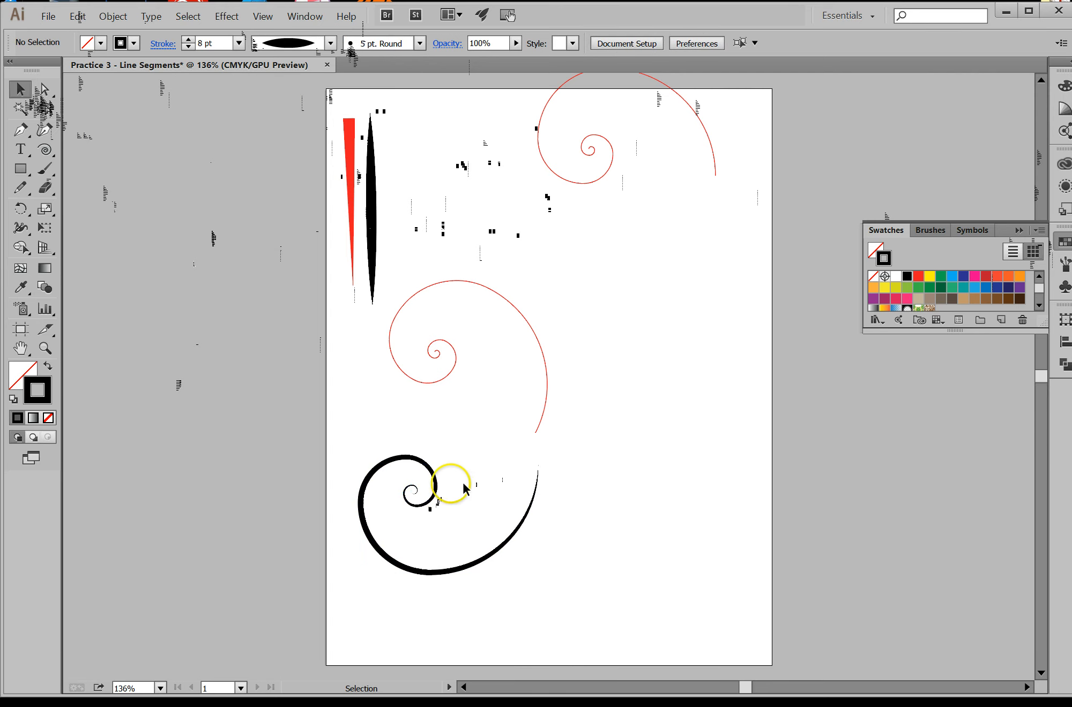
# Step: Move the middle red spiral to the artboard's right side, below the upper red spiral
pyautogui.click(543, 326)
pyautogui.click(457, 337)
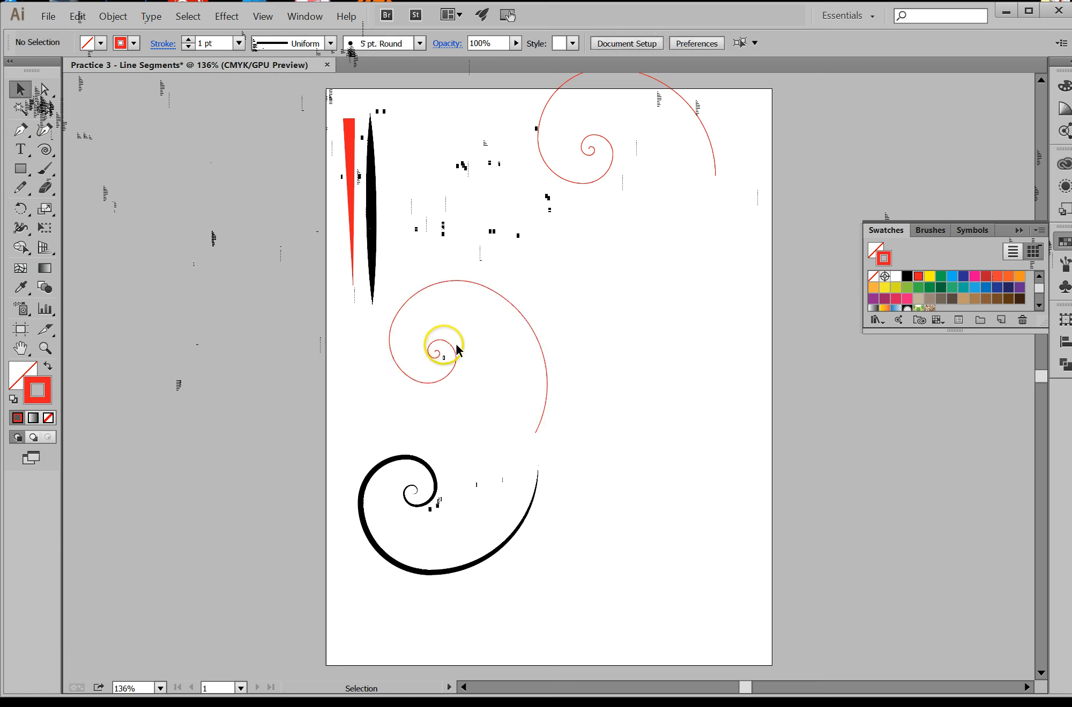
pyautogui.click(455, 353)
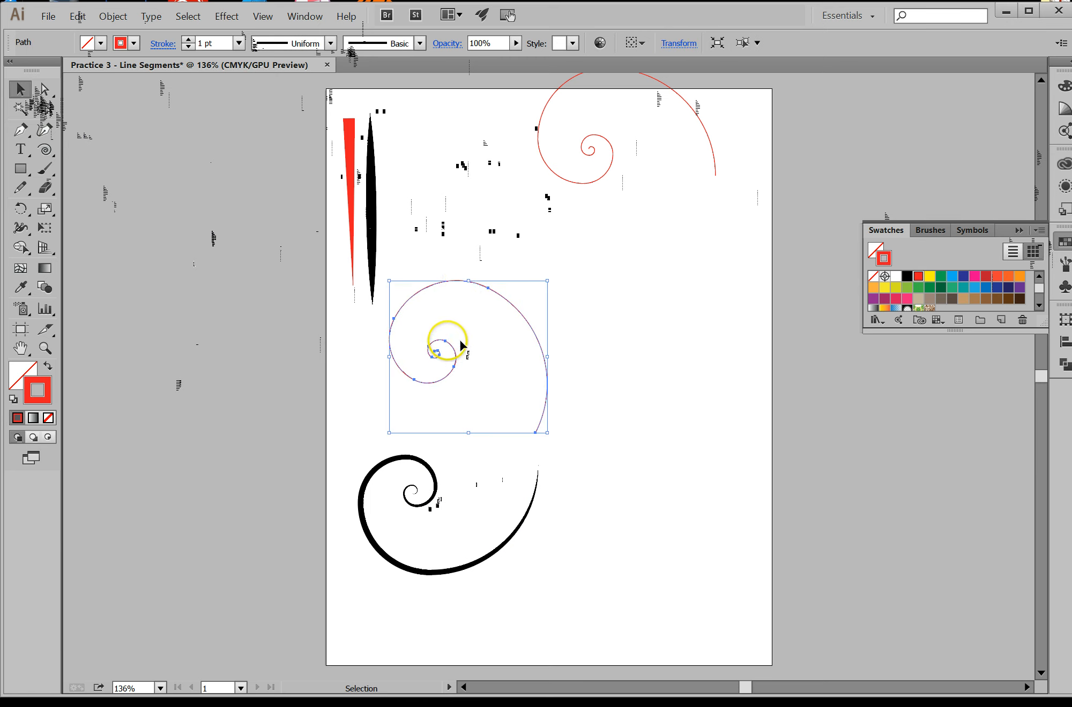
pyautogui.moveTo(473, 278); pyautogui.dragTo(682, 207)
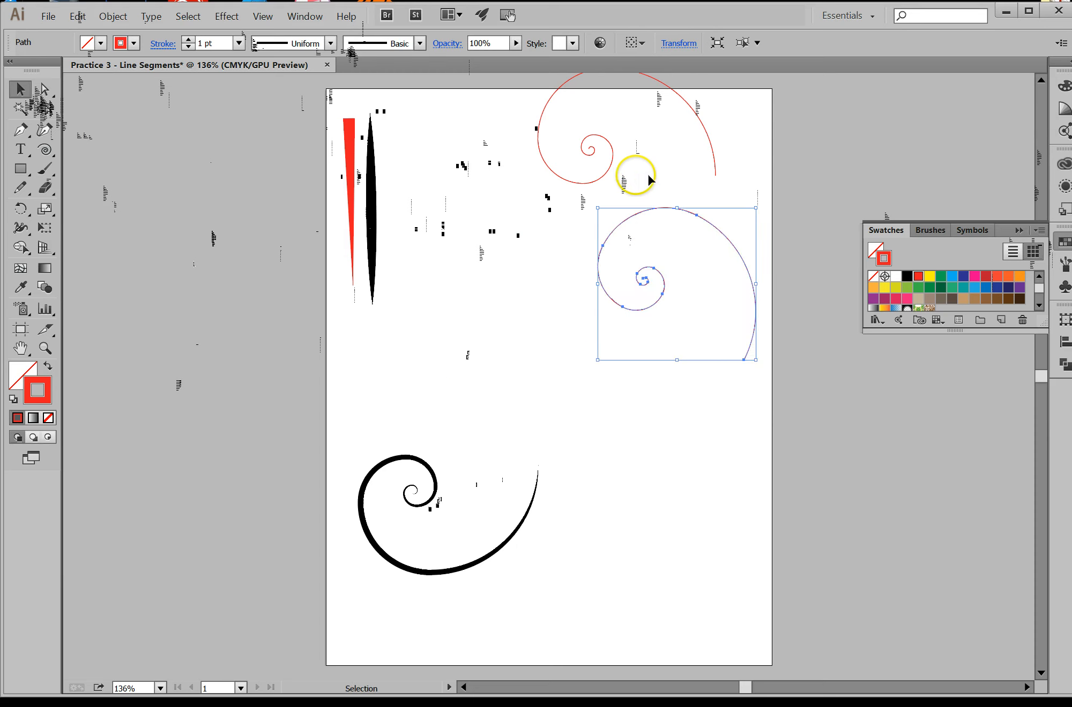
# Step: Move the upper red spiral fully onto the artboard beside the line group, and the black spiral up just beneath the lines
pyautogui.moveTo(598, 183); pyautogui.dragTo(462, 213)
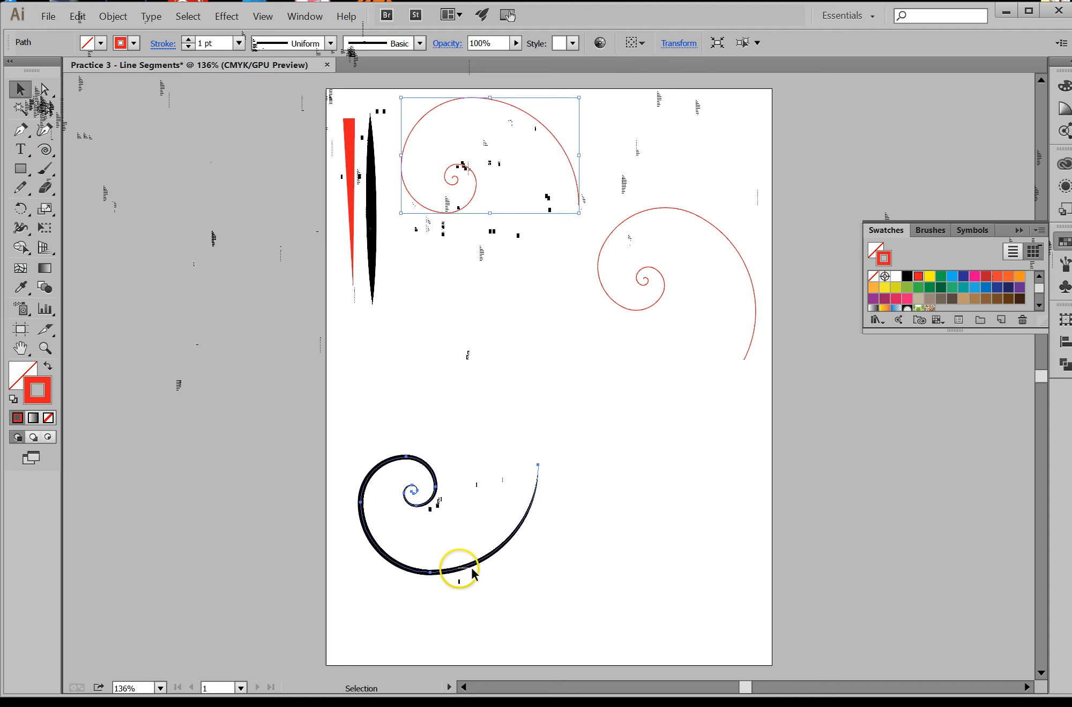
pyautogui.moveTo(471, 570); pyautogui.dragTo(451, 418)
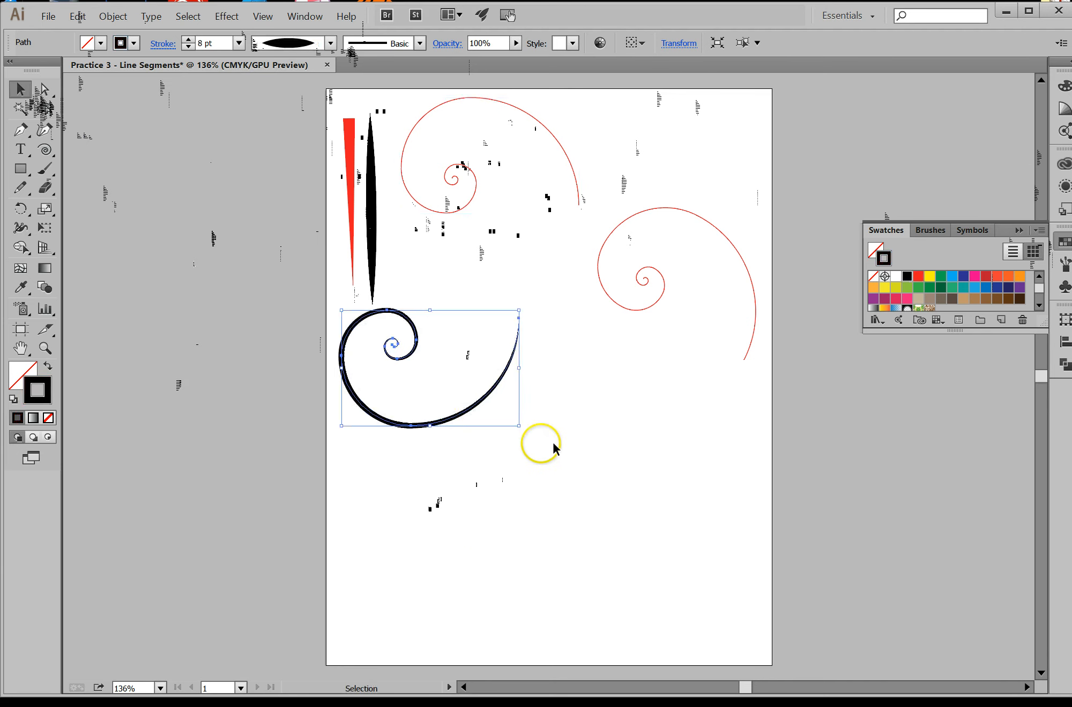
pyautogui.click(517, 534)
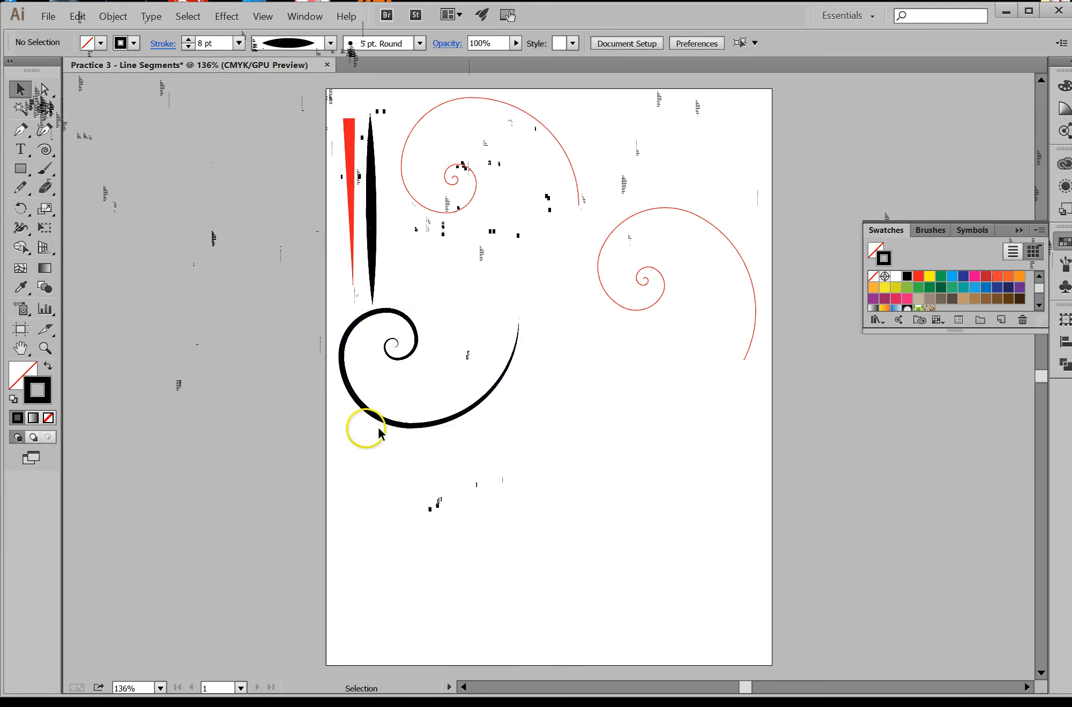
# Step: Apply the teardrop-shaped width profile to the black spiral and set its stroke weight to 12 pt
pyautogui.click(450, 423)
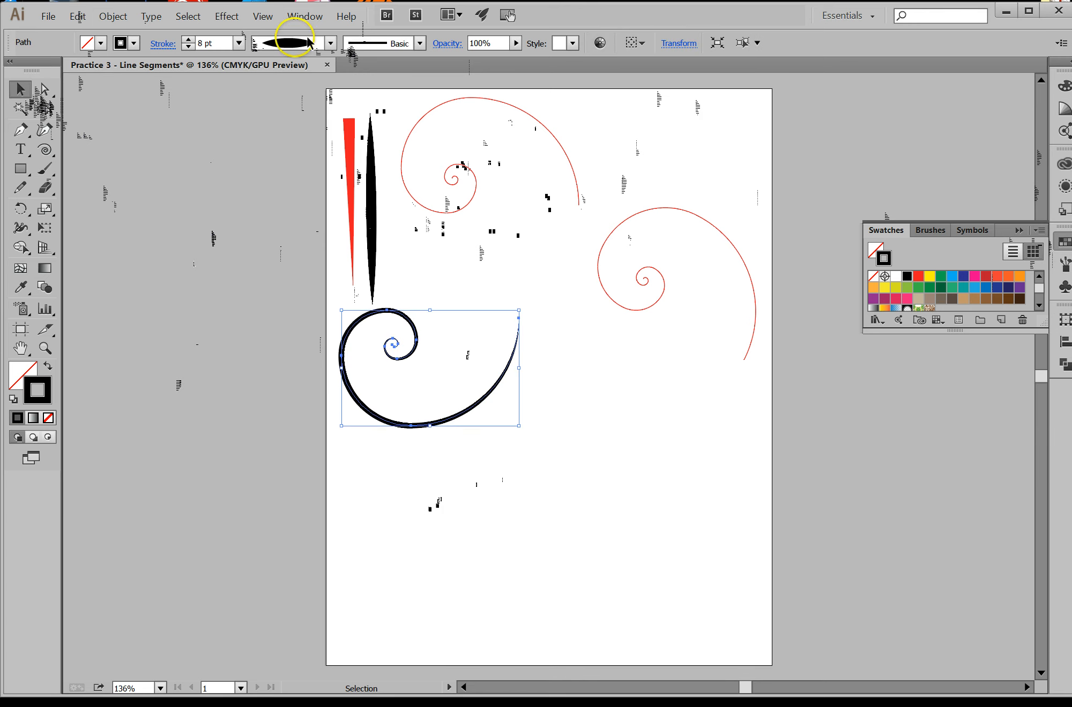
pyautogui.click(330, 42)
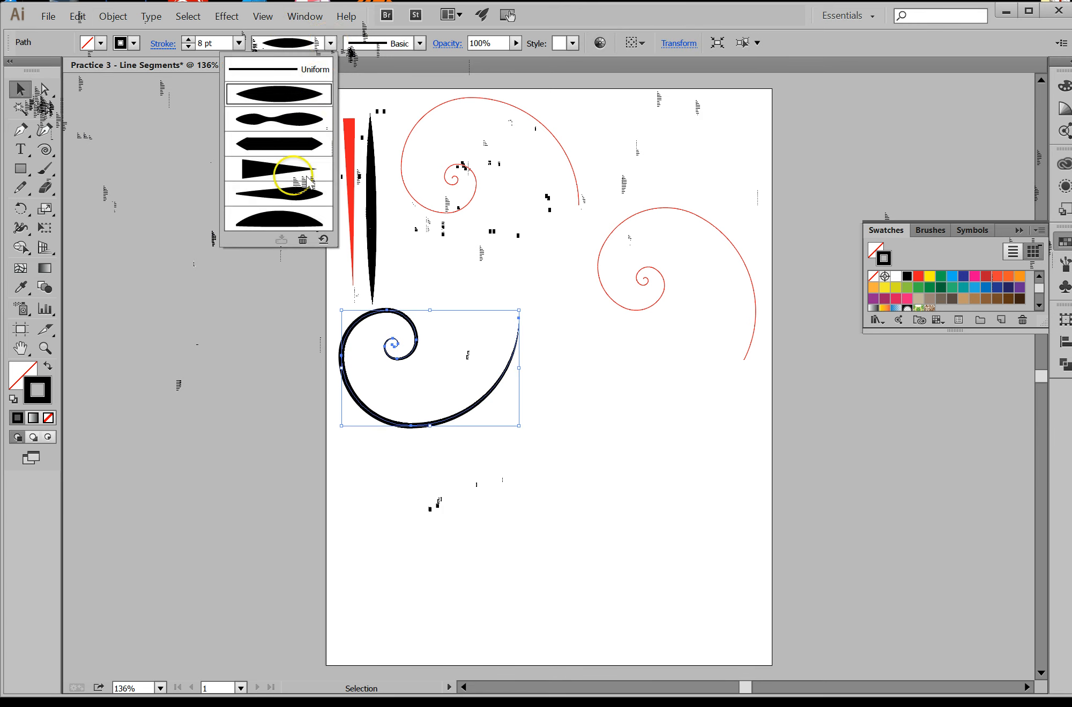
pyautogui.click(303, 203)
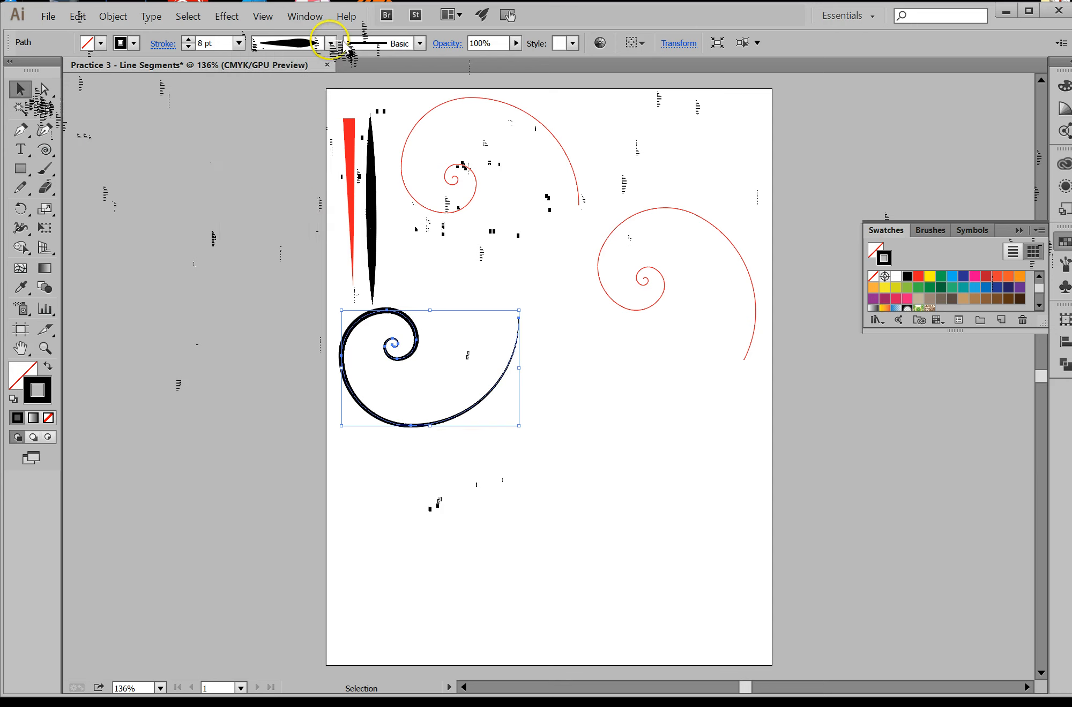
pyautogui.click(330, 43)
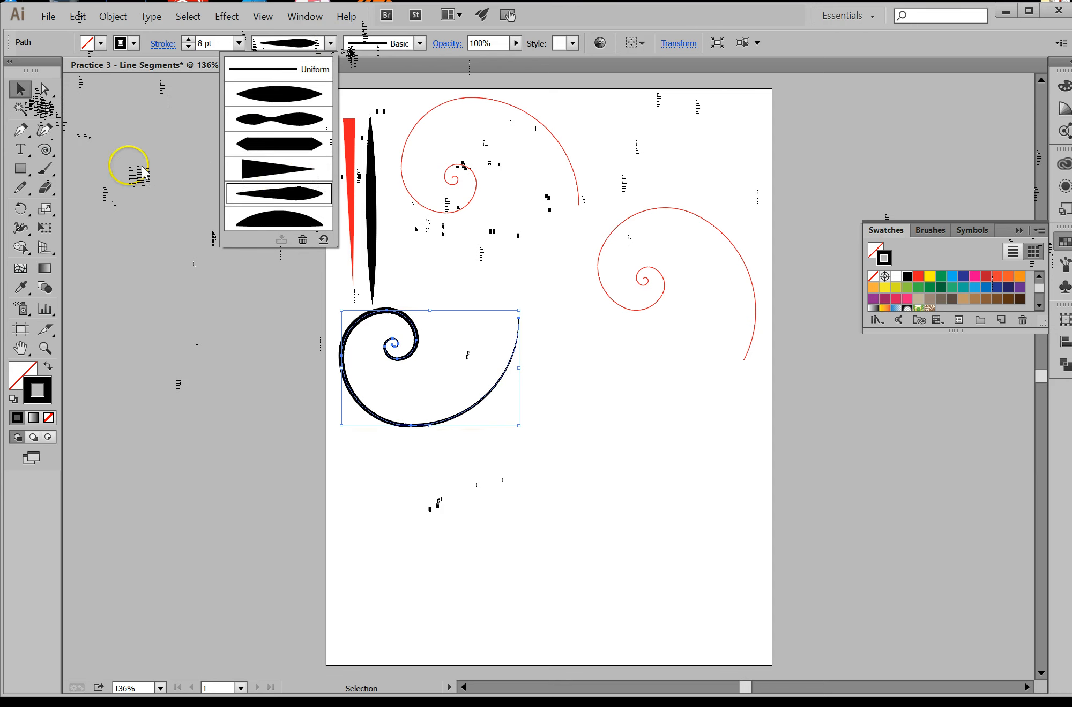
pyautogui.click(142, 172)
pyautogui.click(239, 43)
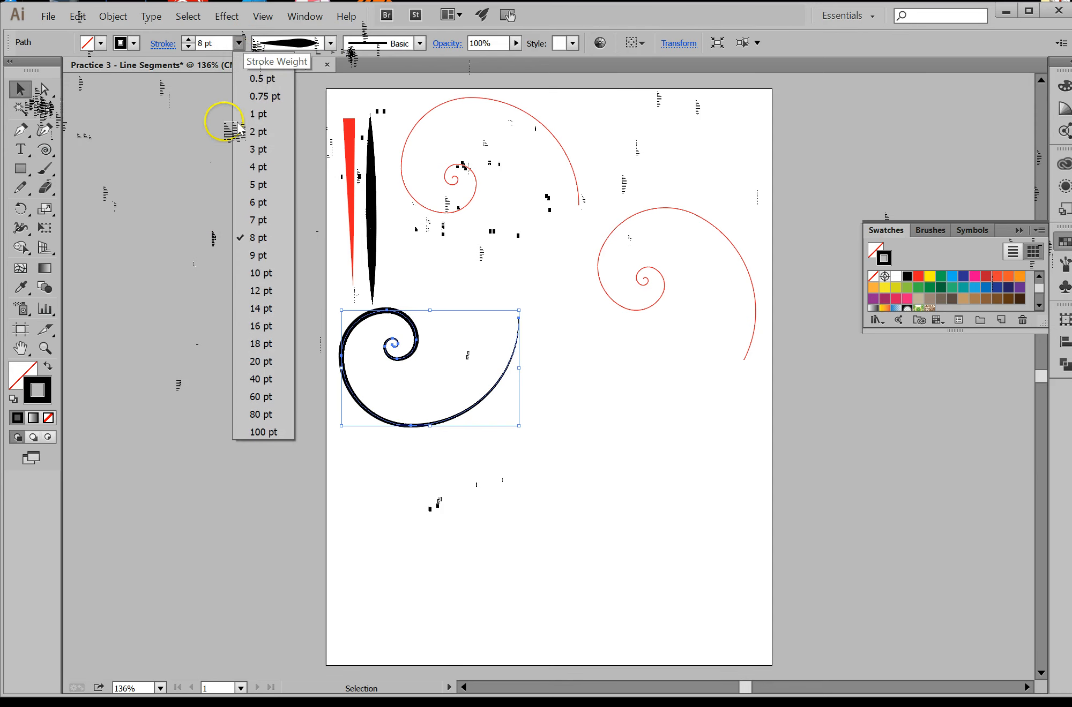
pyautogui.click(257, 292)
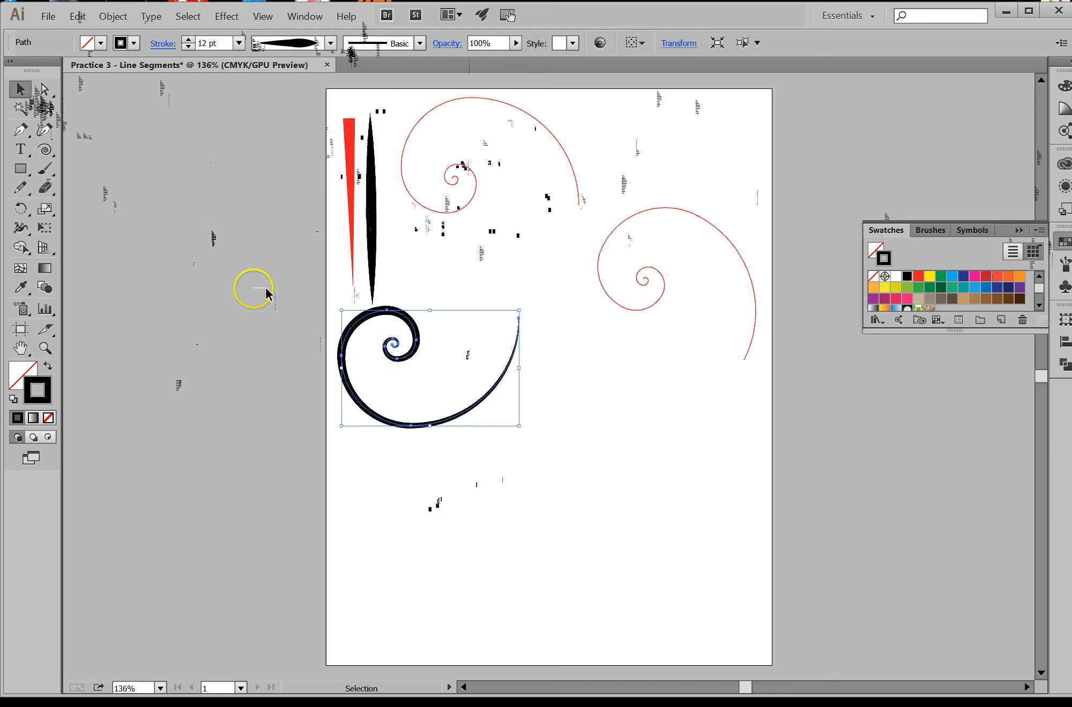
# Step: Try the straight-sided profile with pointed ends on the black spiral, replace it with the double-bulge width profile, and deselect
pyautogui.click(330, 43)
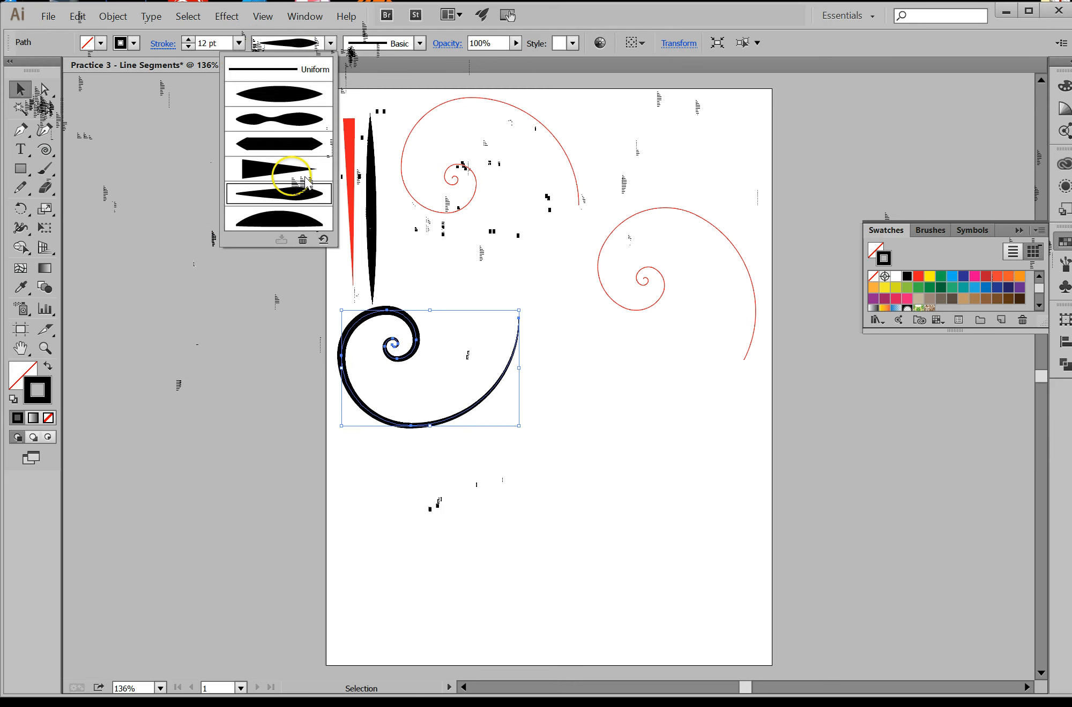
pyautogui.click(295, 142)
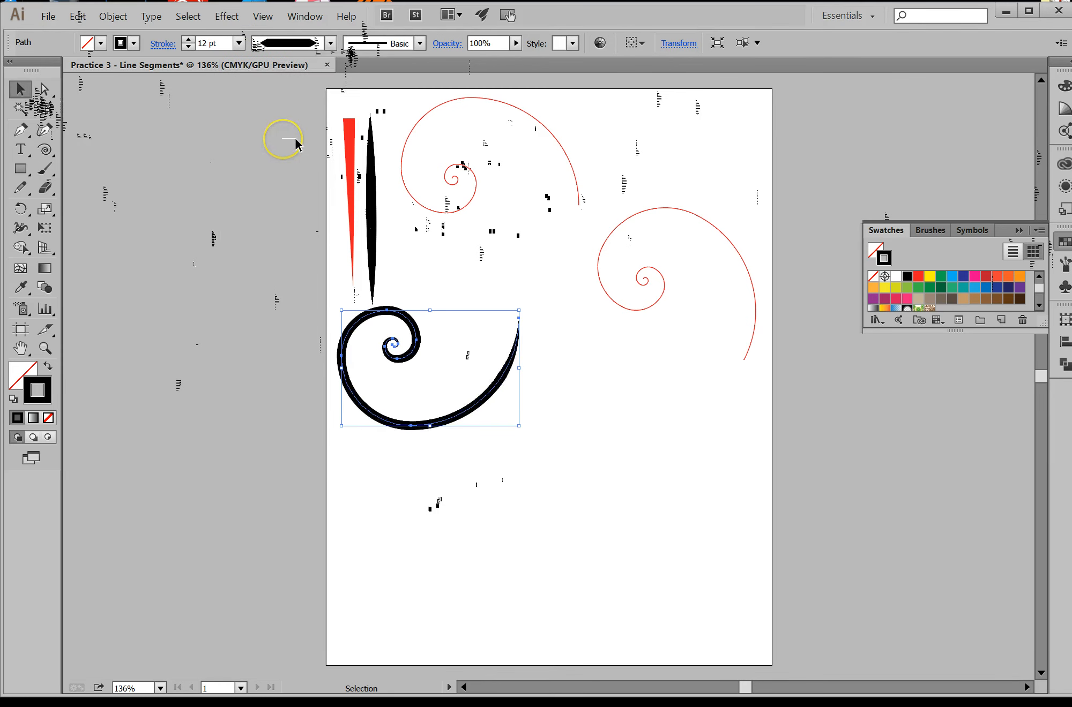
pyautogui.click(331, 43)
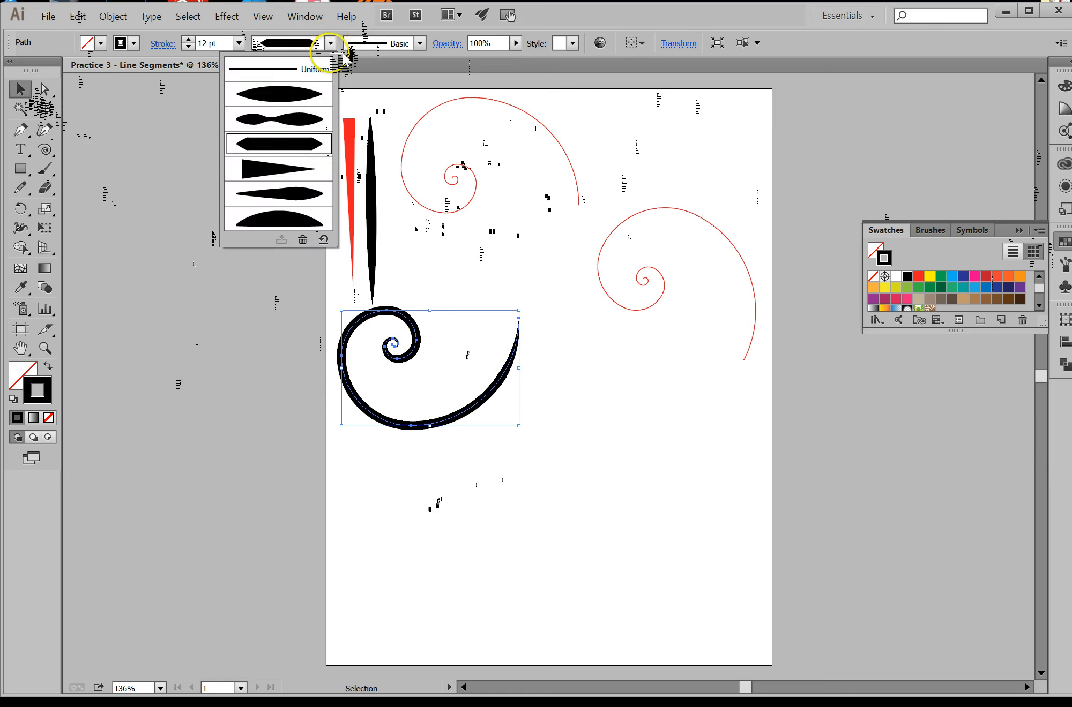
pyautogui.click(317, 128)
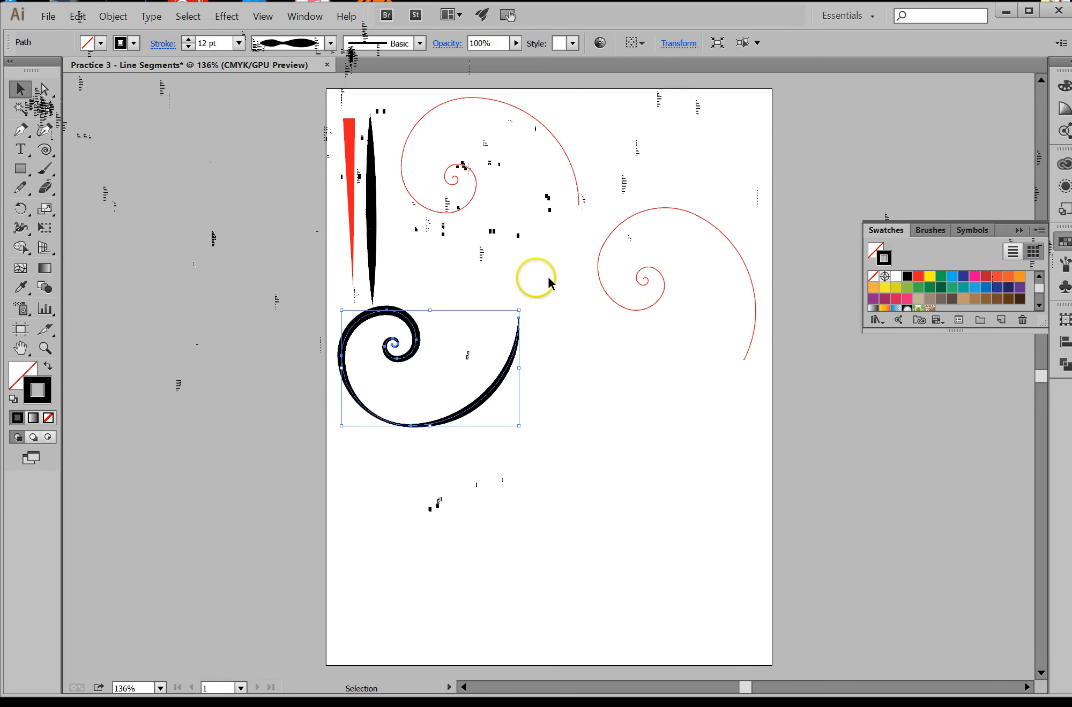
pyautogui.click(541, 304)
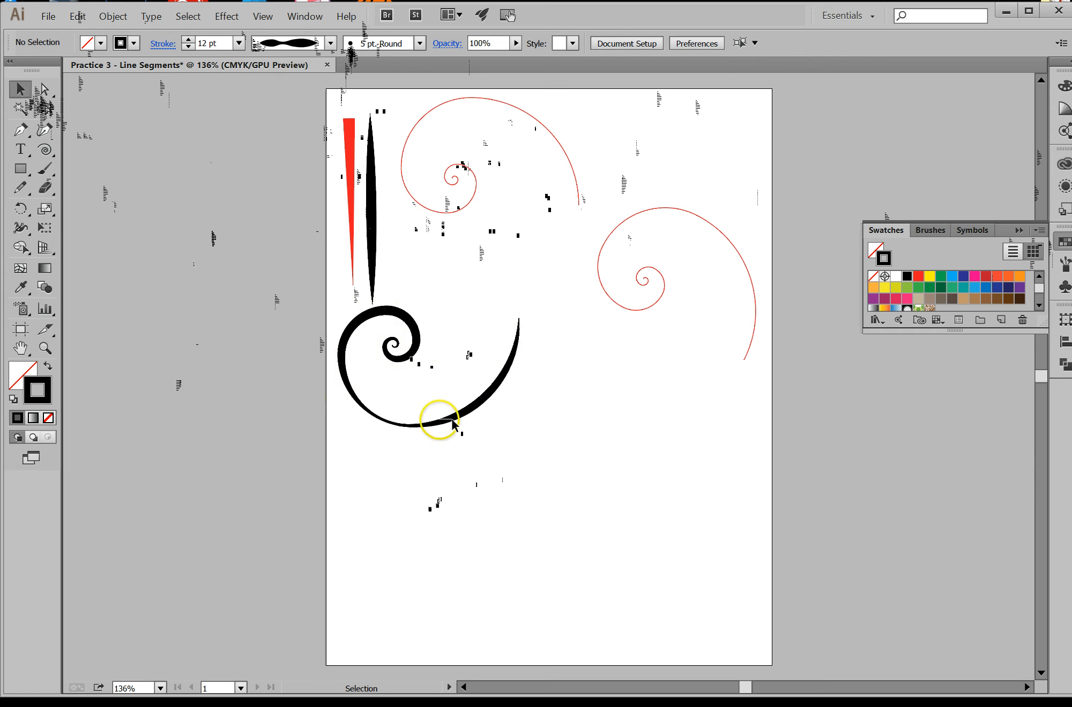
# Step: Rotate the black spiral about a quarter turn clockwise, move it lower beneath the vertical lines, and deselect it
pyautogui.click(528, 331)
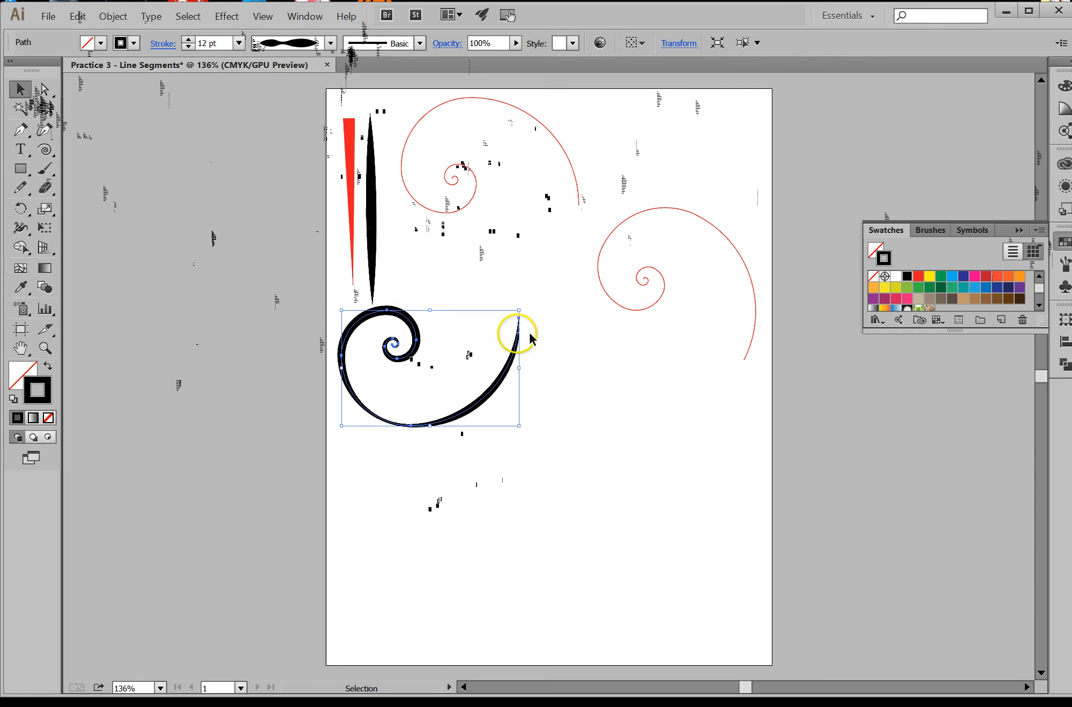
pyautogui.moveTo(522, 305); pyautogui.dragTo(539, 517)
pyautogui.moveTo(477, 351); pyautogui.dragTo(446, 432)
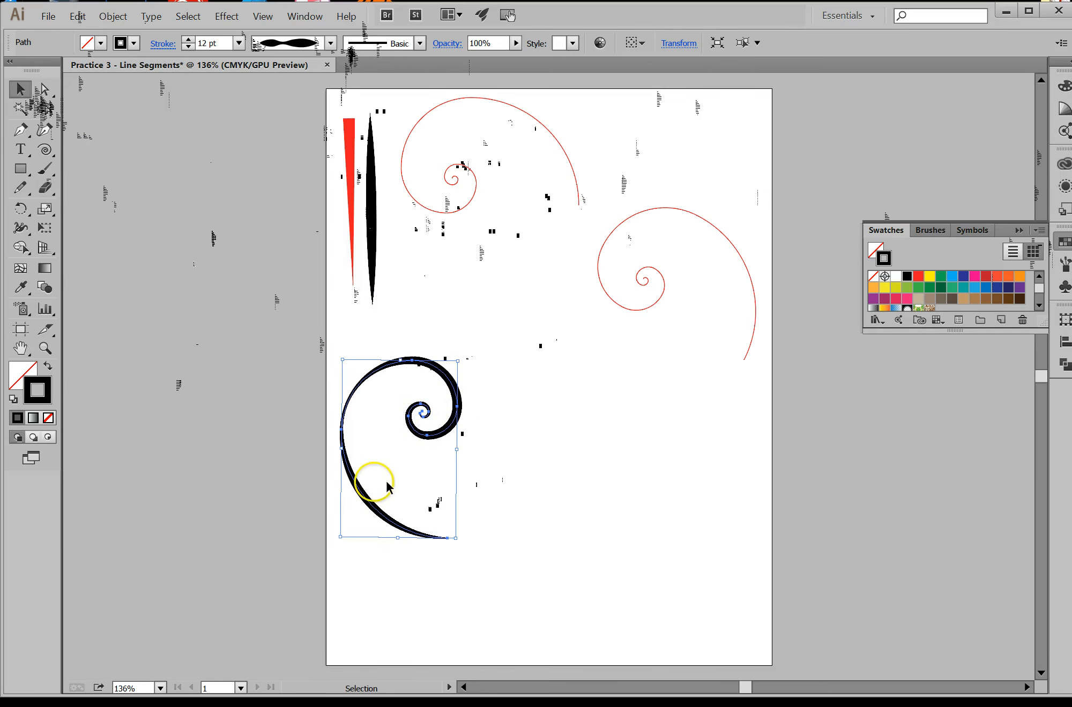
pyautogui.click(429, 425)
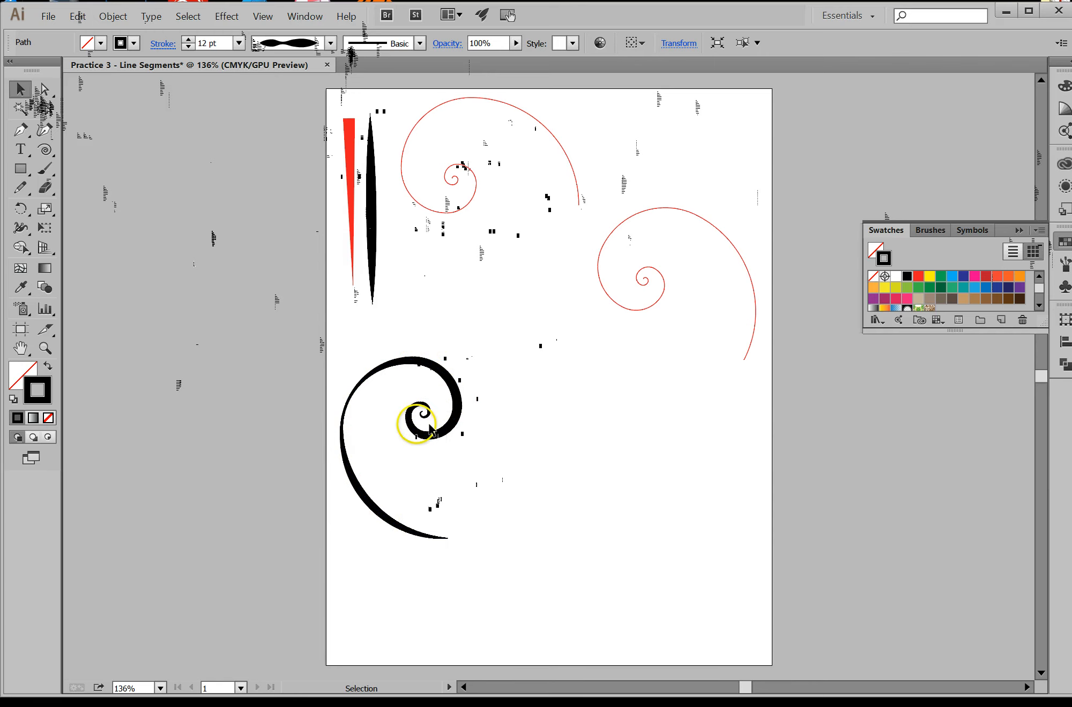
# Step: Scale the black spiral down proportionally to a little under half its size and deselect it
pyautogui.click(466, 427)
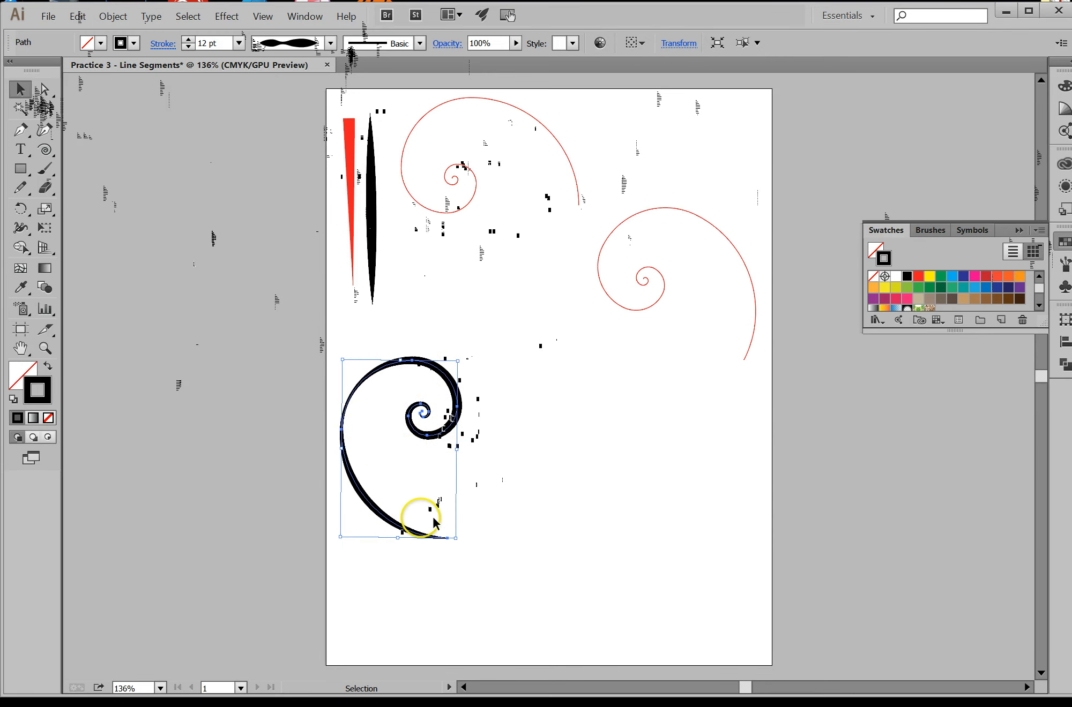
pyautogui.moveTo(455, 538)
pyautogui.mouseDown()
pyautogui.moveTo(421, 495)
pyautogui.moveTo(406, 446)
pyautogui.moveTo(424, 459)
pyautogui.moveTo(421, 440)
pyautogui.mouseUp()
pyautogui.click(429, 418)
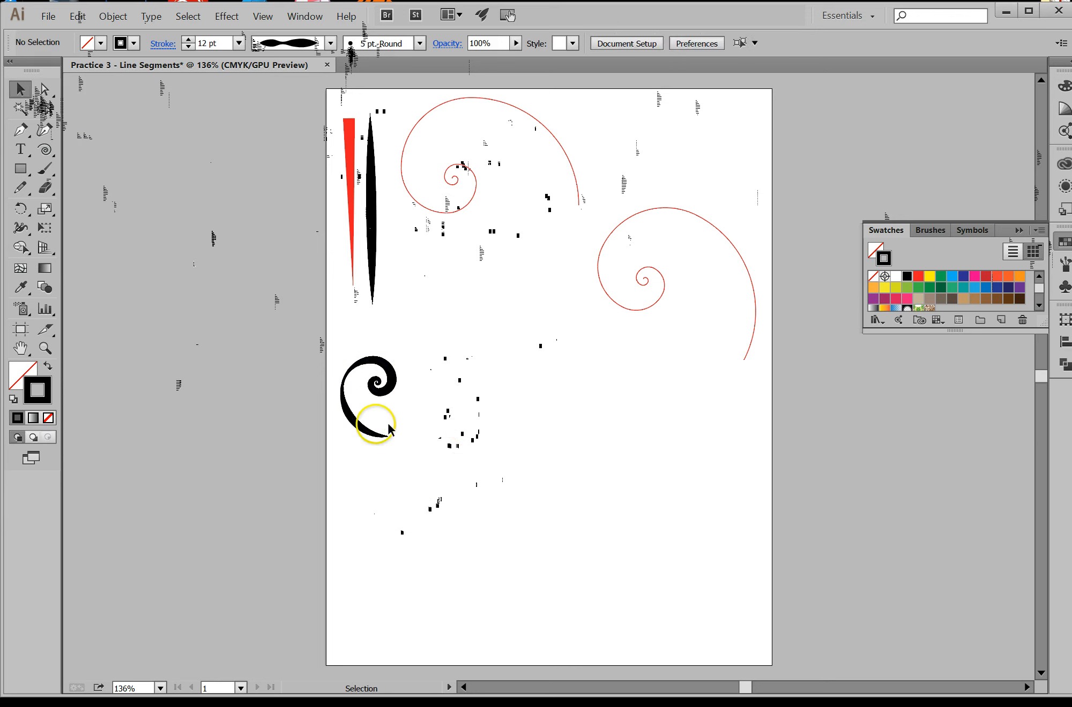
# Step: Rotate the small black spiral about half a turn and move it up and right, below the upper red spiral
pyautogui.click(401, 437)
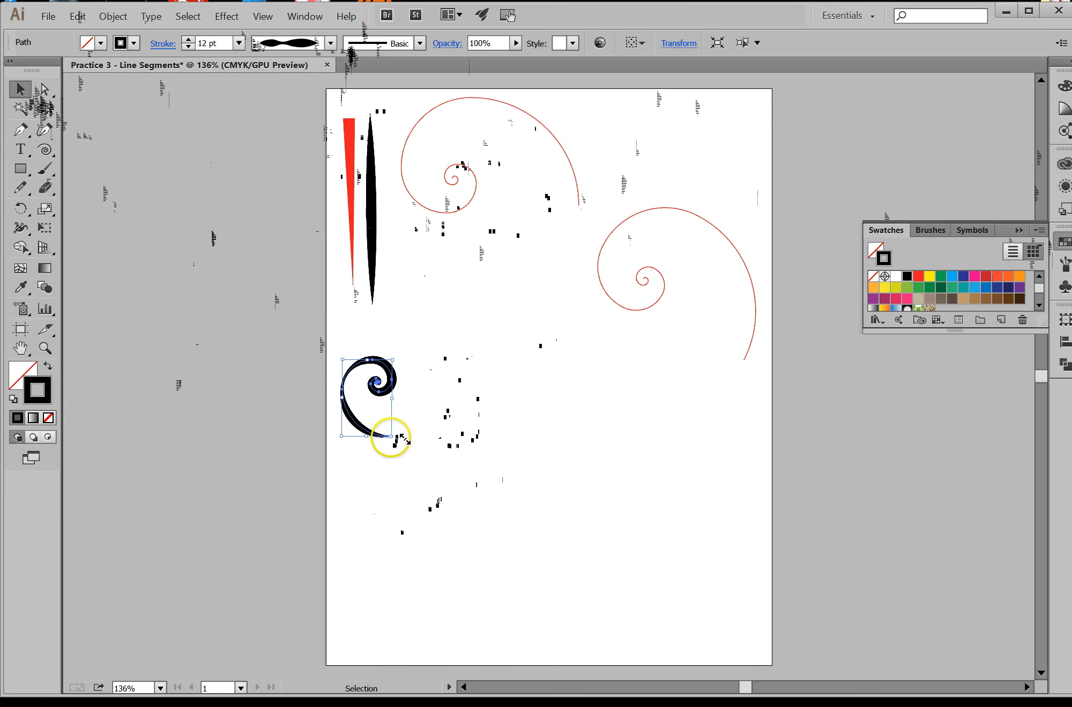
pyautogui.moveTo(403, 442); pyautogui.dragTo(296, 225)
pyautogui.moveTo(390, 381); pyautogui.dragTo(500, 300)
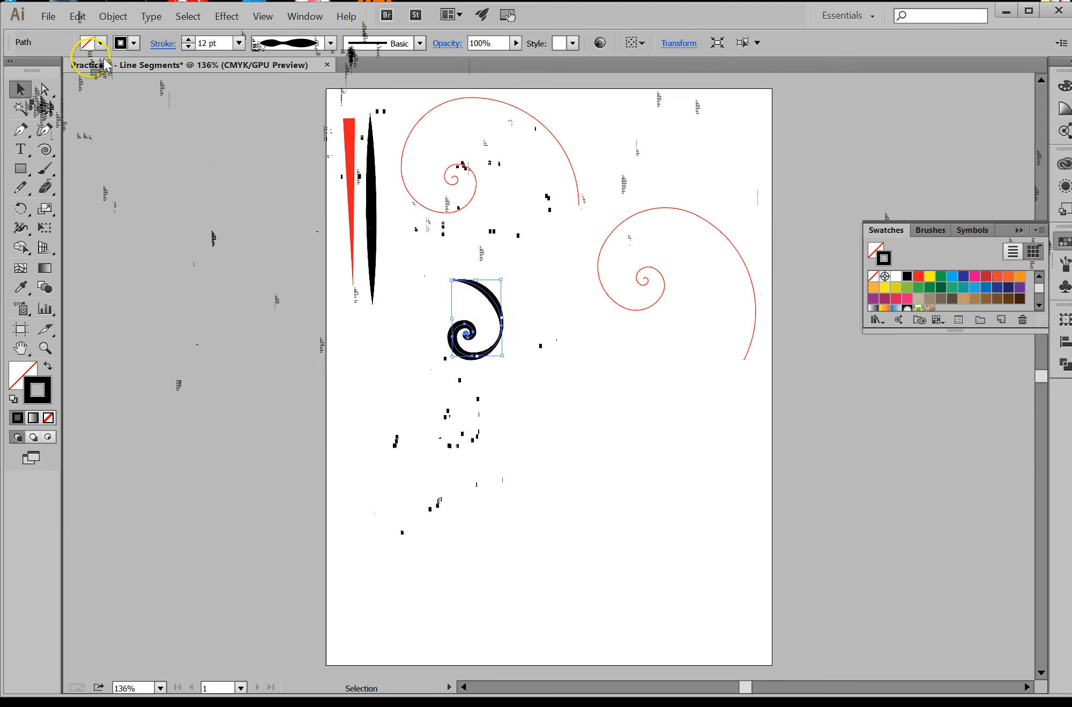
# Step: With the Direct Selection tool, pull the direction handle at the black spiral's outer end upward to raise its outer curve into an arch
pyautogui.click(45, 89)
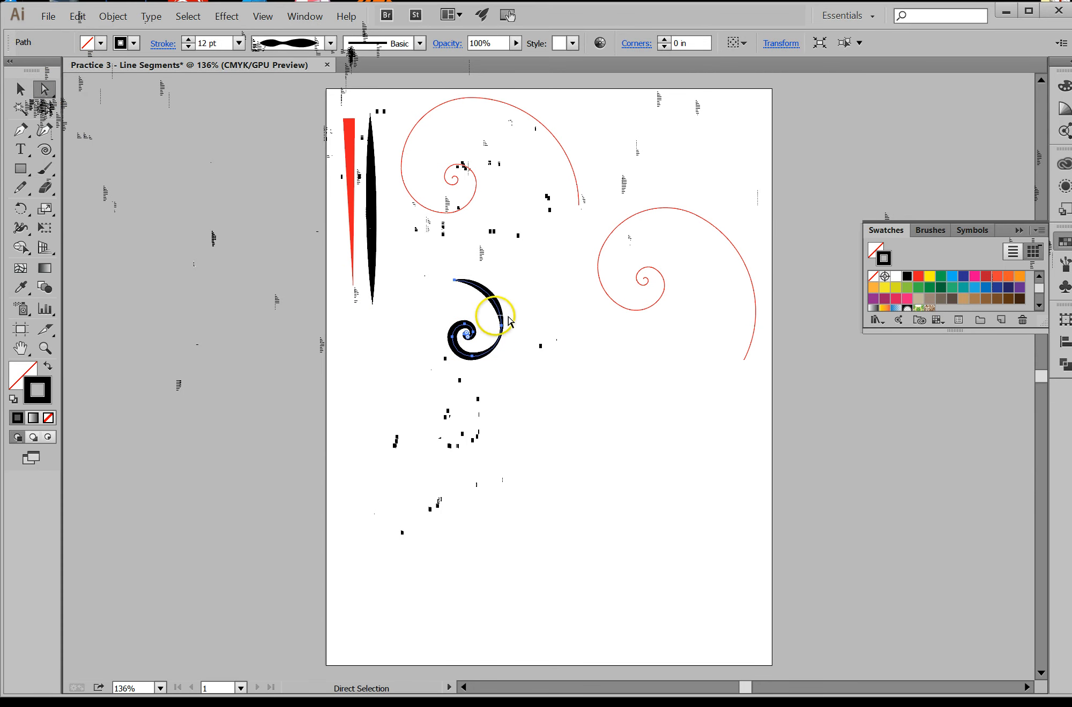
pyautogui.click(467, 283)
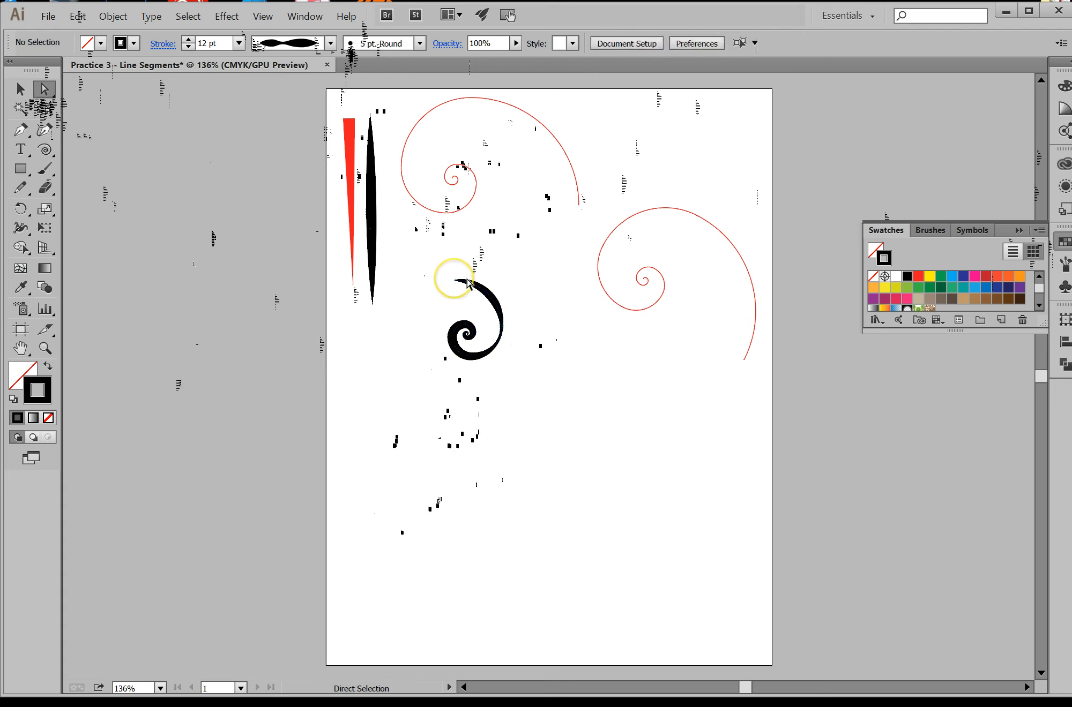
pyautogui.click(517, 327)
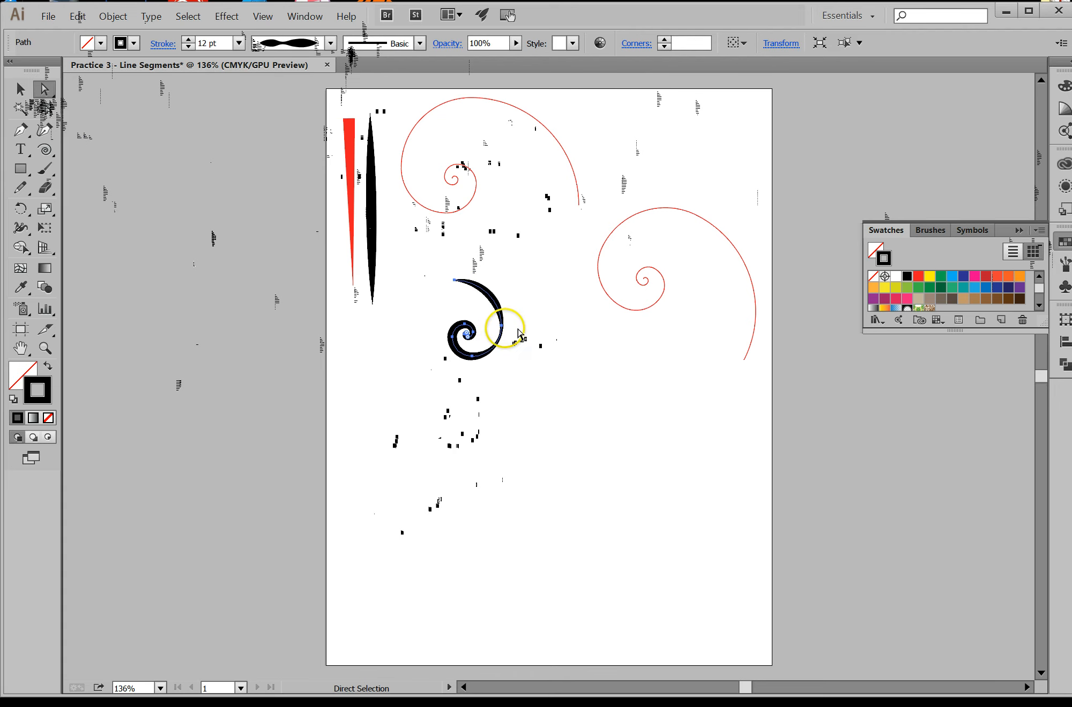
pyautogui.click(502, 326)
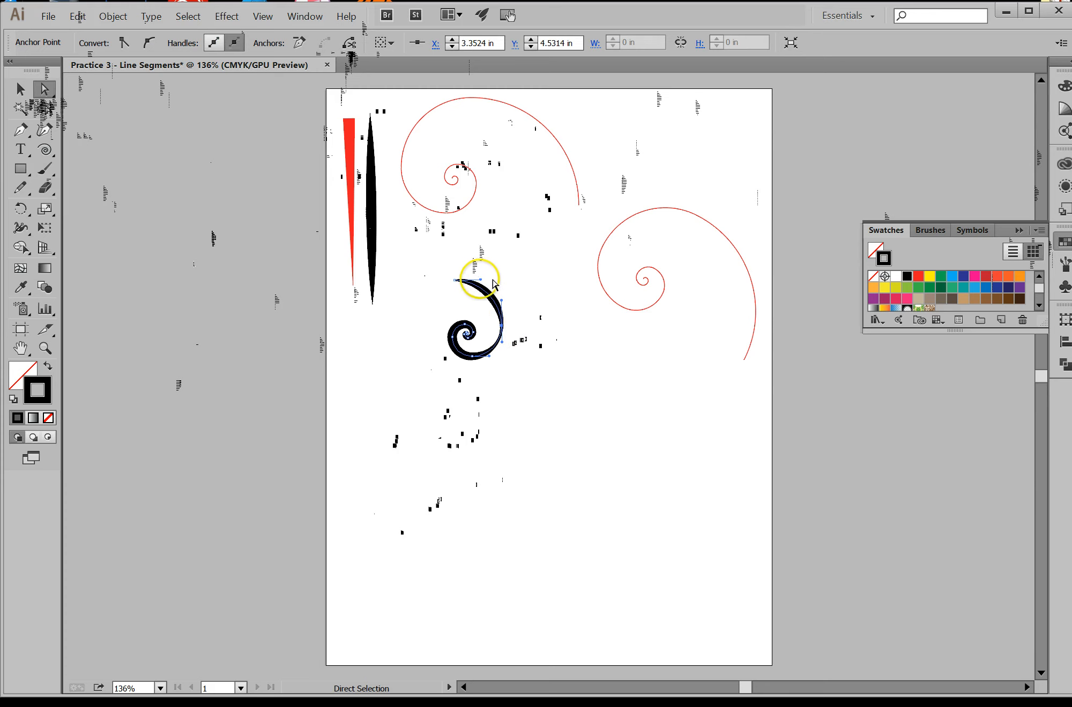
pyautogui.moveTo(493, 279)
pyautogui.mouseDown()
pyautogui.moveTo(480, 244)
pyautogui.moveTo(504, 149)
pyautogui.moveTo(413, 181)
pyautogui.moveTo(398, 199)
pyautogui.moveTo(595, 175)
pyautogui.moveTo(537, 85)
pyautogui.moveTo(485, 73)
pyautogui.moveTo(453, 246)
pyautogui.moveTo(477, 273)
pyautogui.moveTo(497, 270)
pyautogui.mouseUp()
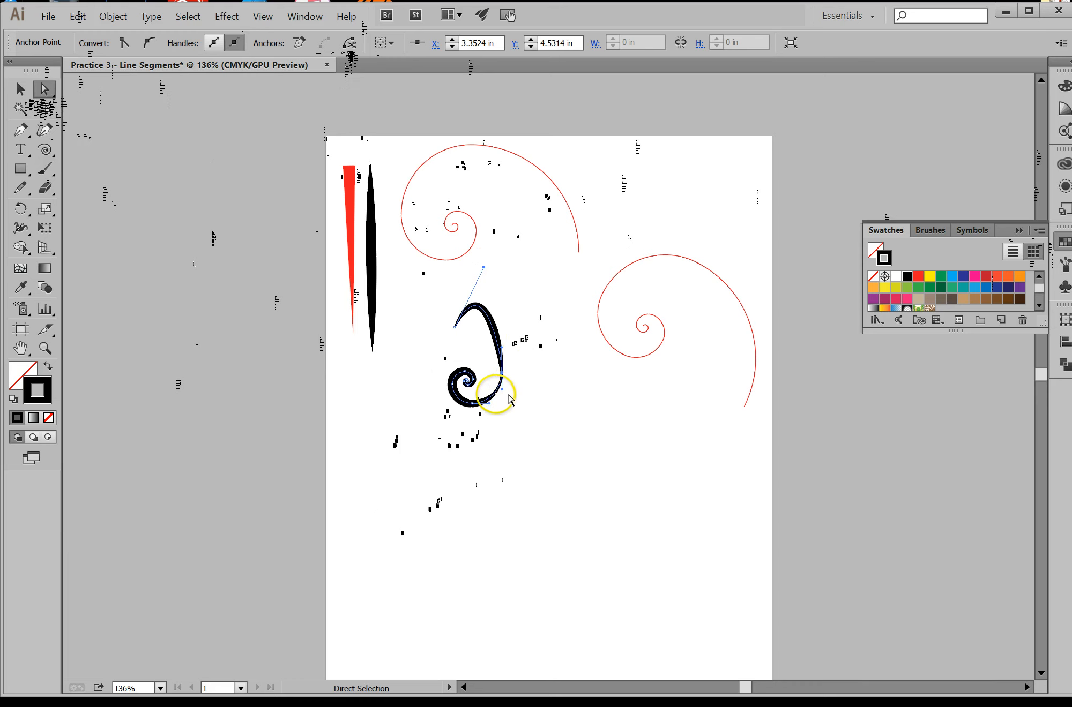
# Step: Adjust the direction handles of the black spiral's lower outer segment to bend it into an inward notch, then deselect
pyautogui.moveTo(498, 391); pyautogui.dragTo(491, 451)
pyautogui.moveTo(481, 399); pyautogui.dragTo(478, 375)
pyautogui.click(535, 423)
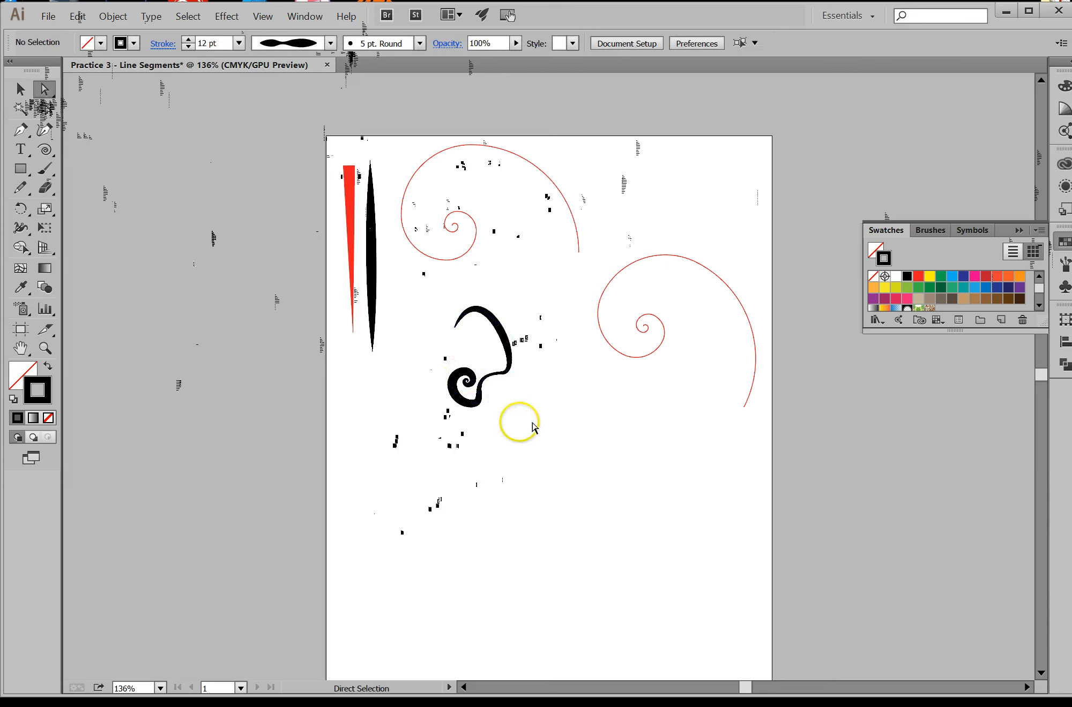
# Step: Stretch the handle of the black spiral's lowest anchor outward to form a pointed lower corner, then move the shape beneath the vertical lines
pyautogui.click(475, 387)
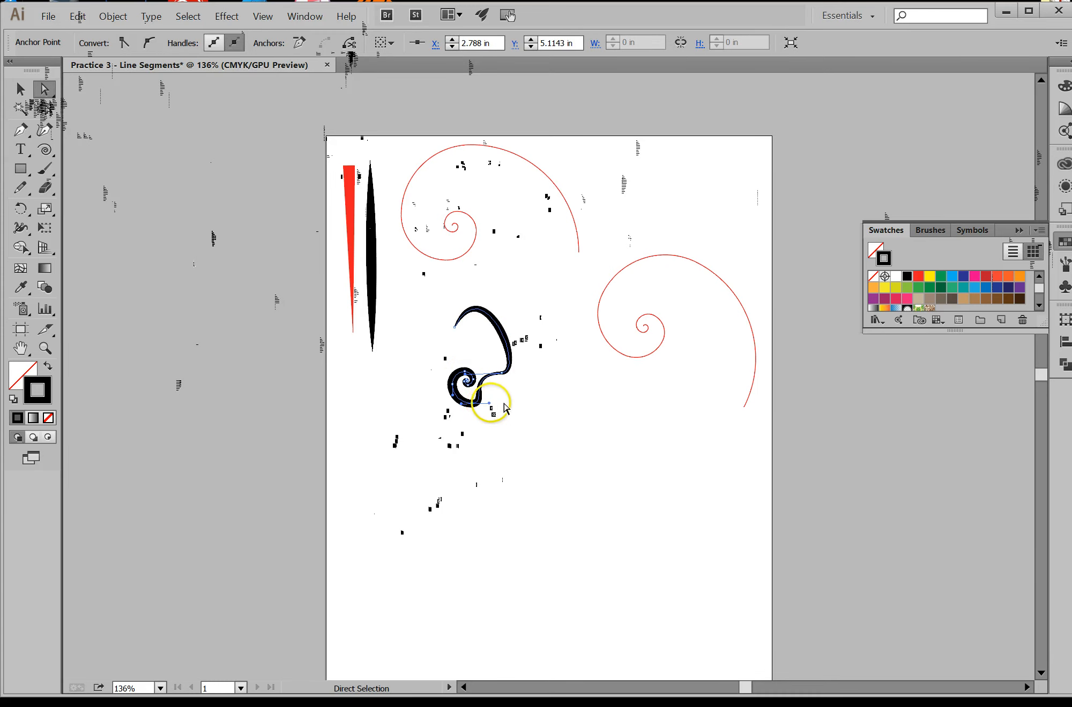
pyautogui.moveTo(503, 405)
pyautogui.mouseDown()
pyautogui.moveTo(479, 418)
pyautogui.moveTo(468, 453)
pyautogui.mouseUp()
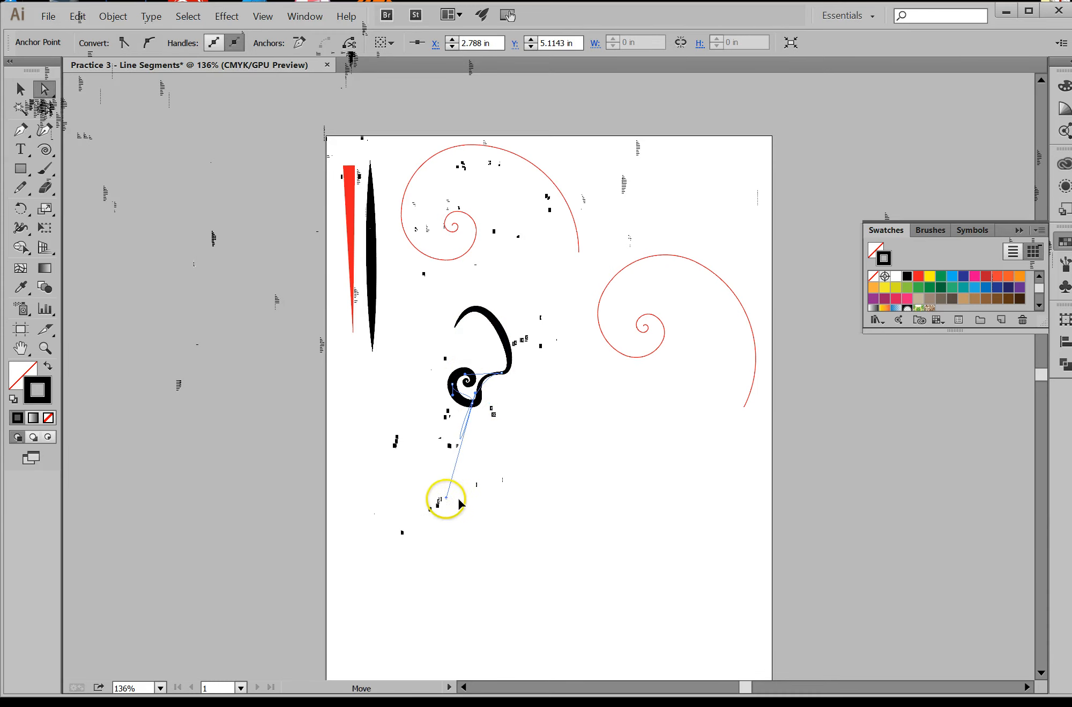
pyautogui.moveTo(459, 498)
pyautogui.mouseDown()
pyautogui.moveTo(581, 498)
pyautogui.moveTo(613, 442)
pyautogui.mouseUp()
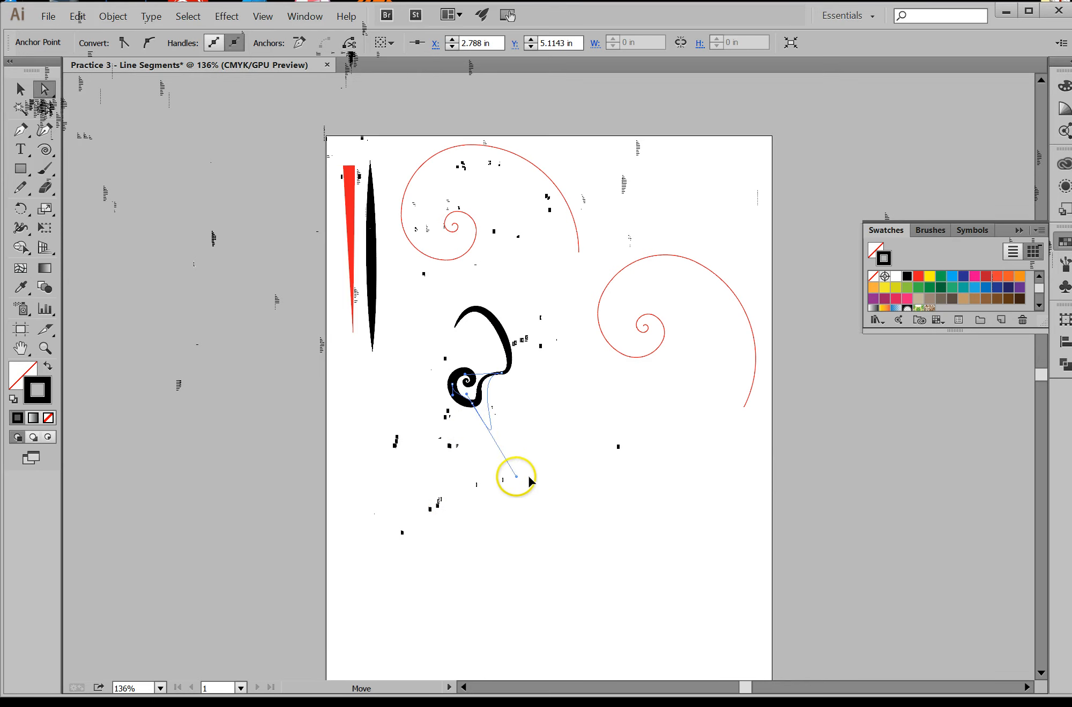
pyautogui.moveTo(528, 476); pyautogui.dragTo(556, 433)
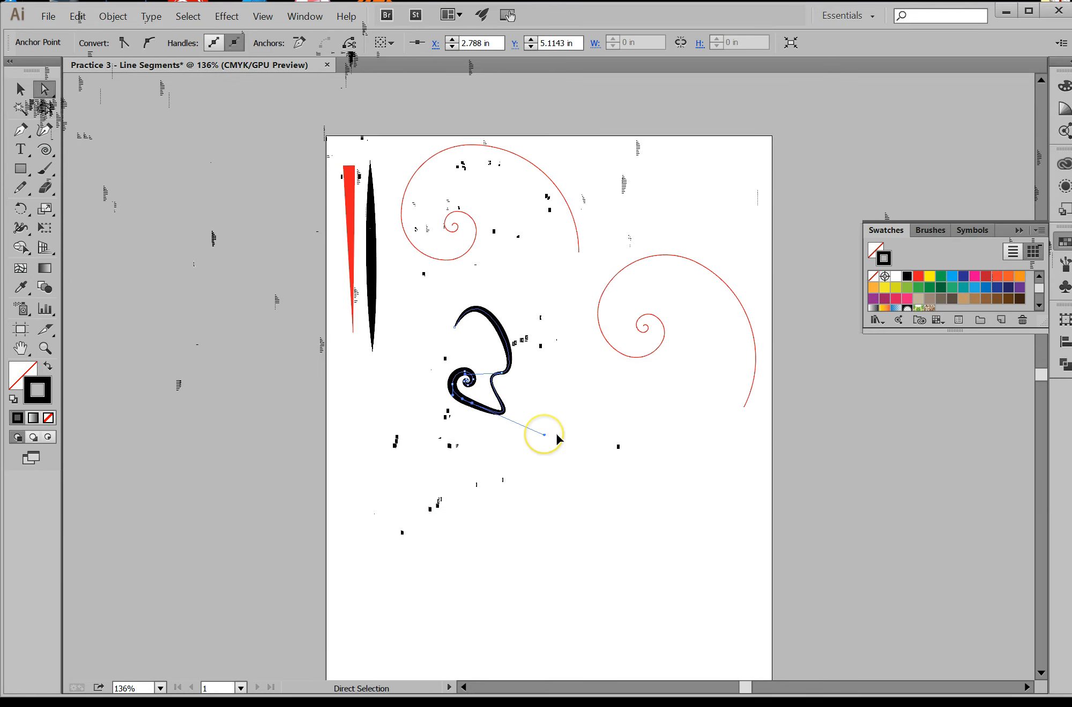
pyautogui.click(535, 470)
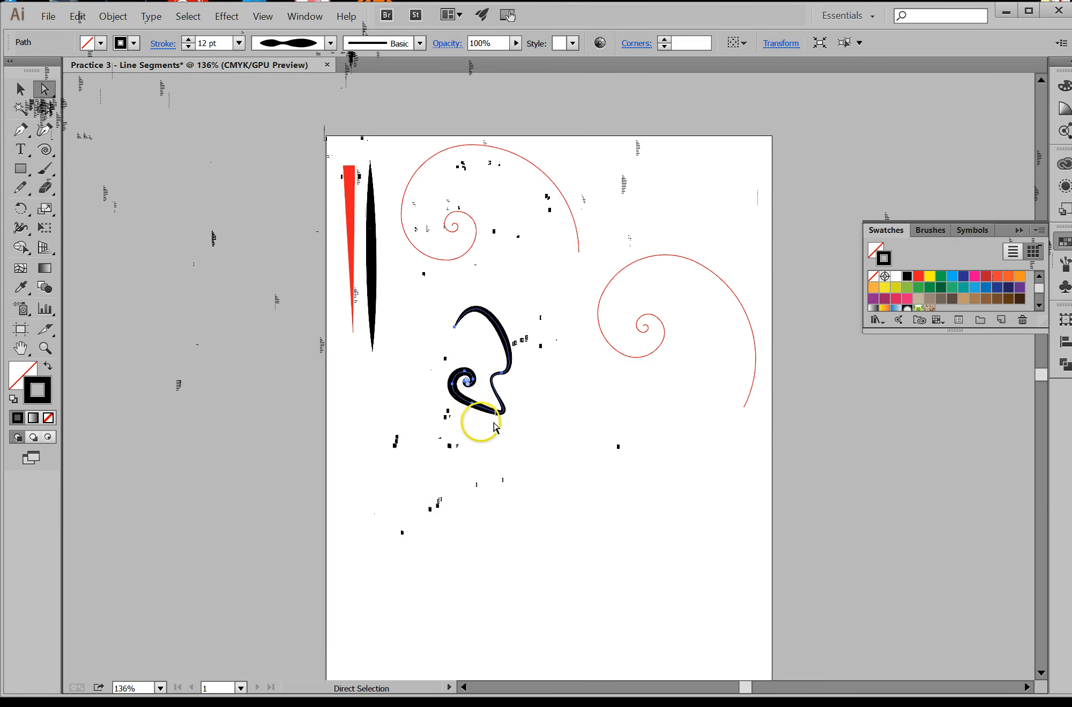
pyautogui.click(501, 431)
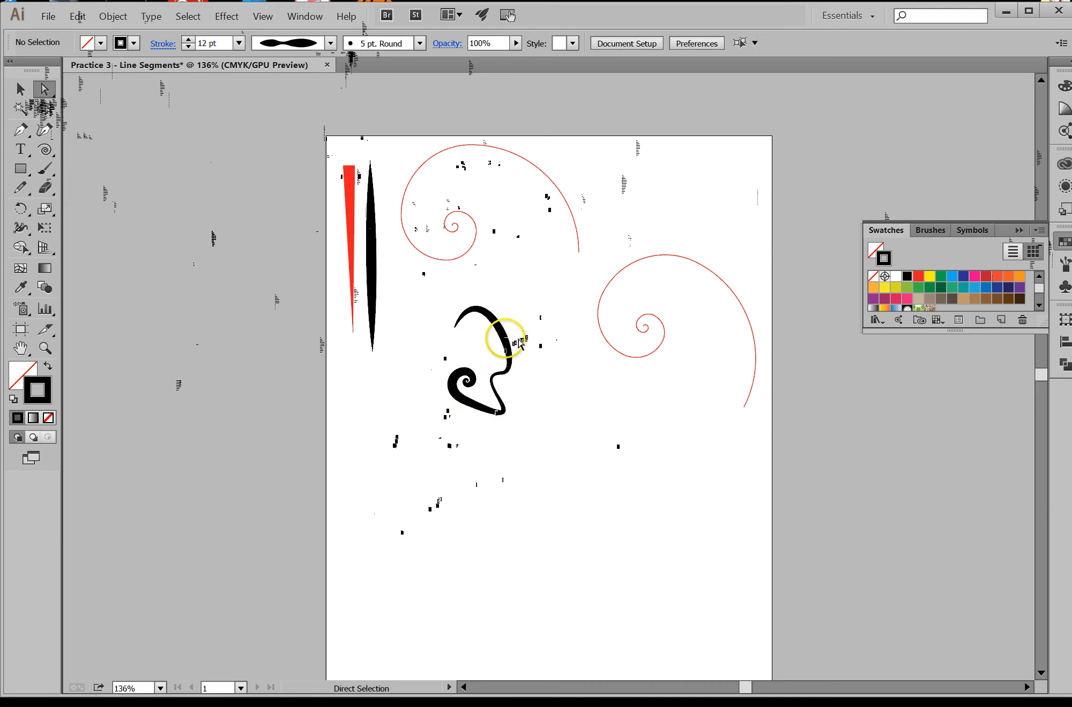
pyautogui.moveTo(516, 344)
pyautogui.mouseDown()
pyautogui.moveTo(466, 350)
pyautogui.moveTo(439, 395)
pyautogui.mouseUp()
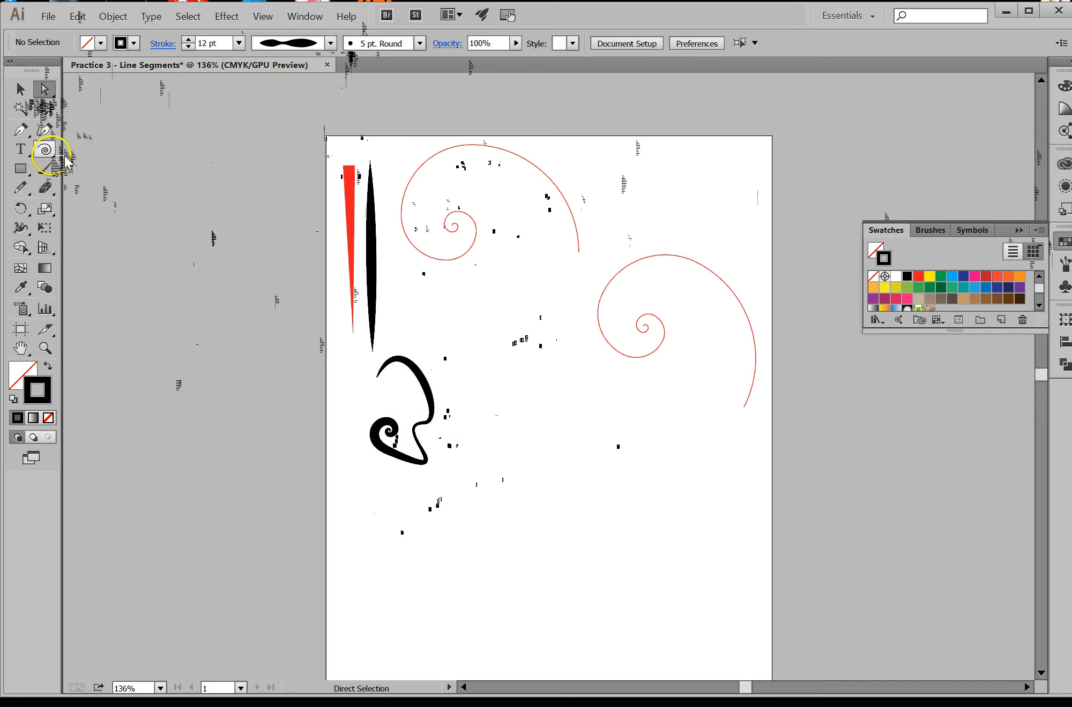
# Step: Draw a vertical line segment about 0.96 in long inside the black shape above its curl, and set its stroke weight to 9 pt
pyautogui.moveTo(47, 151); pyautogui.dragTo(92, 150)
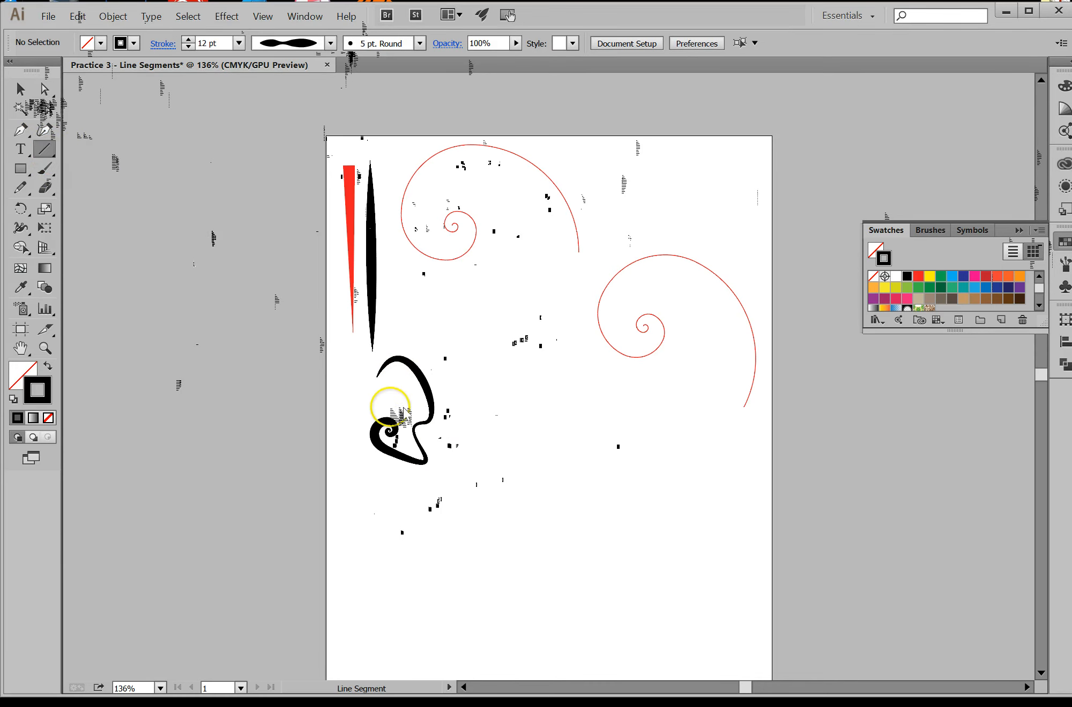
pyautogui.moveTo(389, 368); pyautogui.dragTo(389, 417)
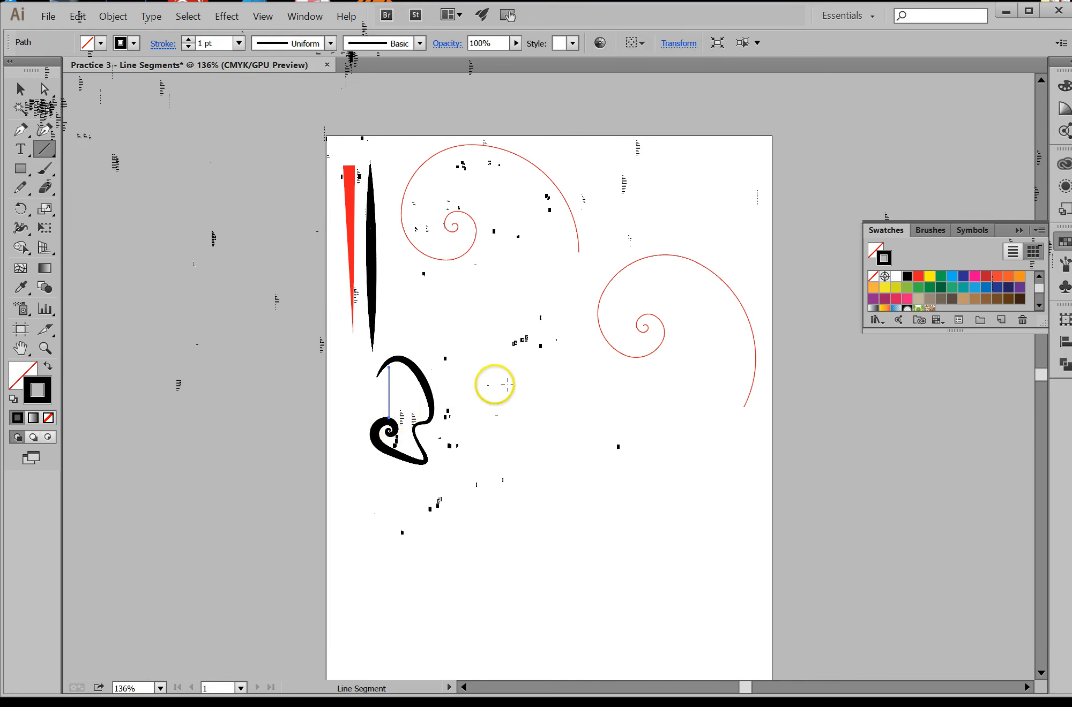
pyautogui.click(239, 43)
pyautogui.click(277, 258)
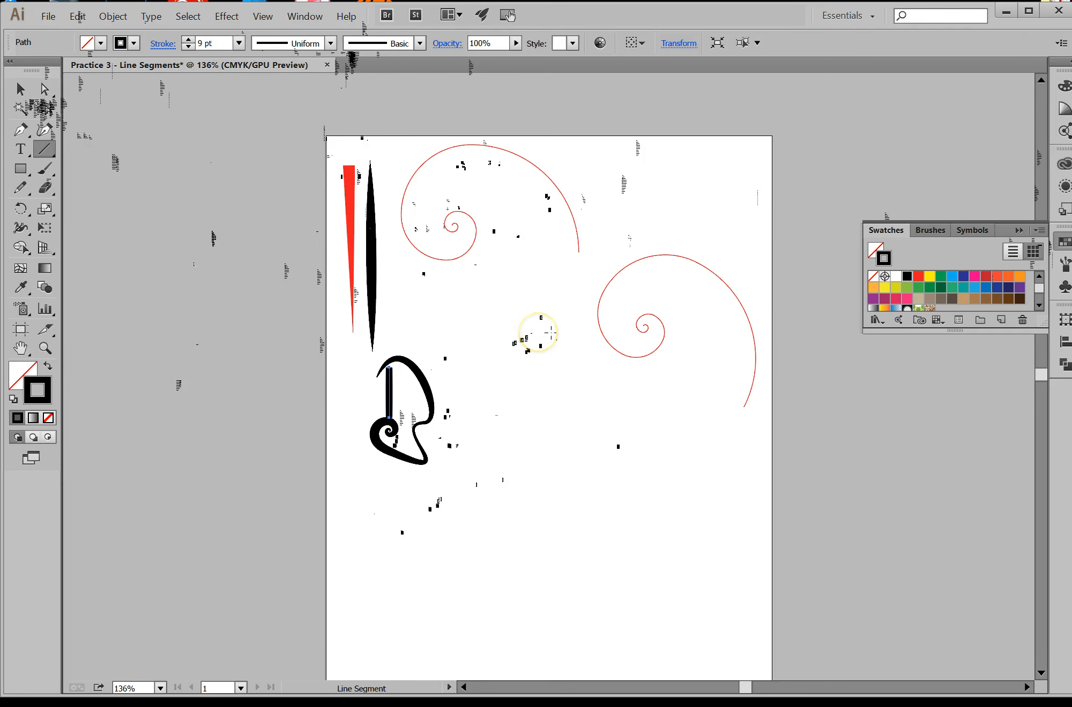
pyautogui.click(408, 424)
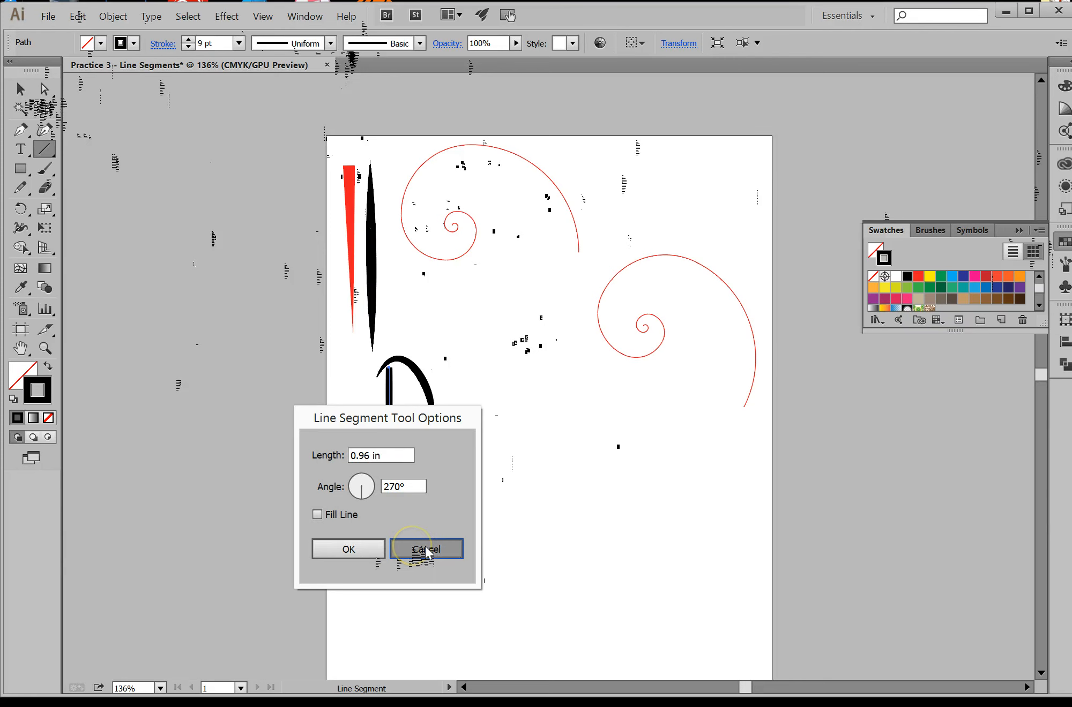
pyautogui.click(426, 550)
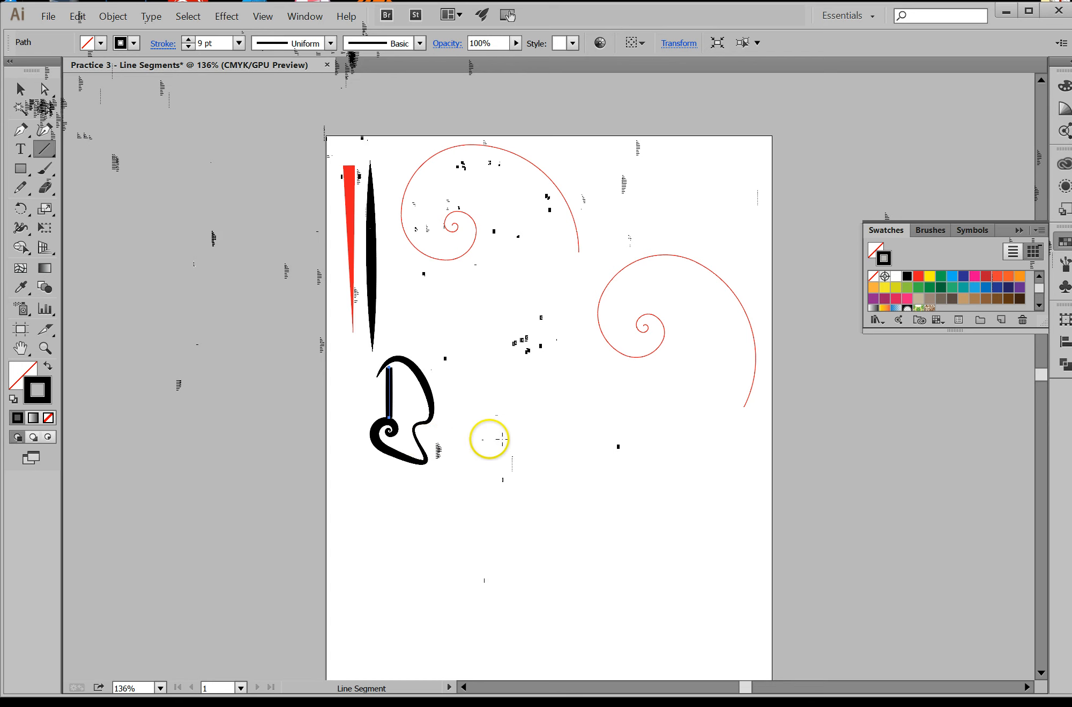
# Step: Group the reshaped black spiral with its vertical line, move the group up beside the black line, and deselect
pyautogui.click(21, 90)
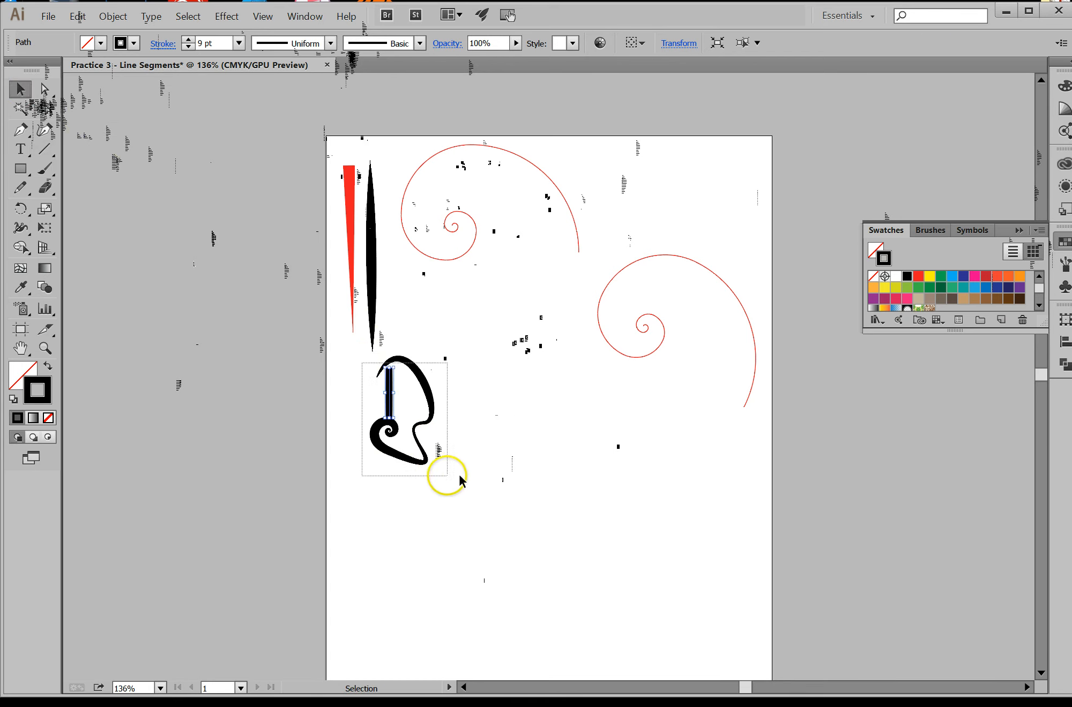
pyautogui.moveTo(459, 478); pyautogui.dragTo(459, 479)
pyautogui.click(113, 16)
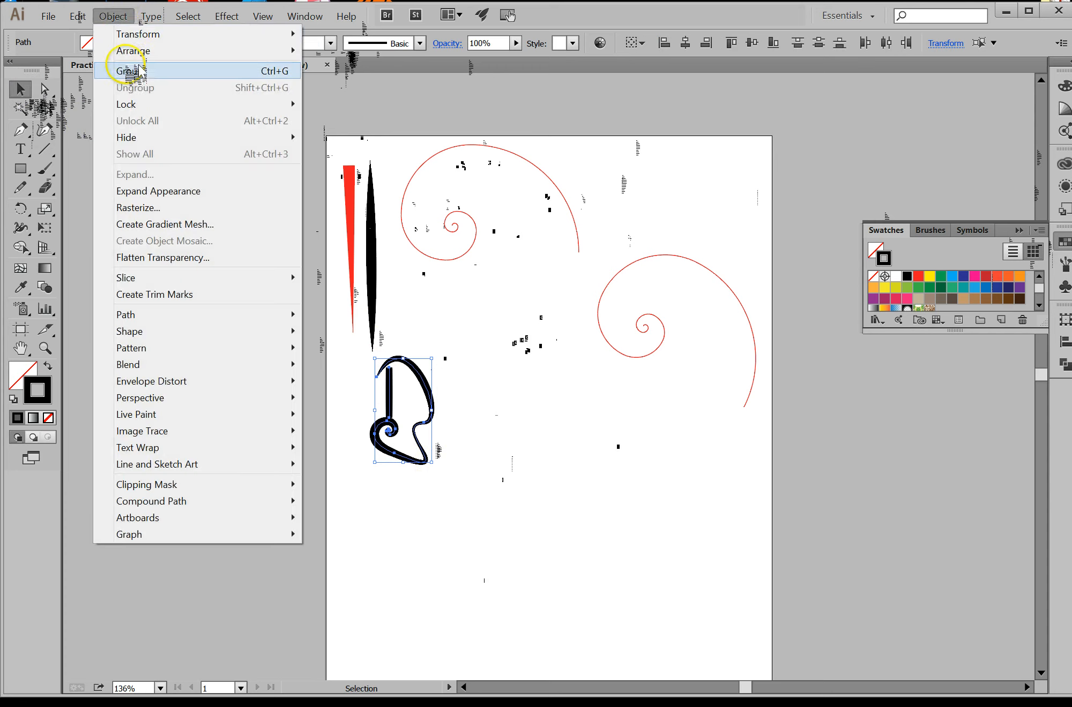
pyautogui.click(138, 77)
pyautogui.moveTo(422, 371); pyautogui.dragTo(433, 275)
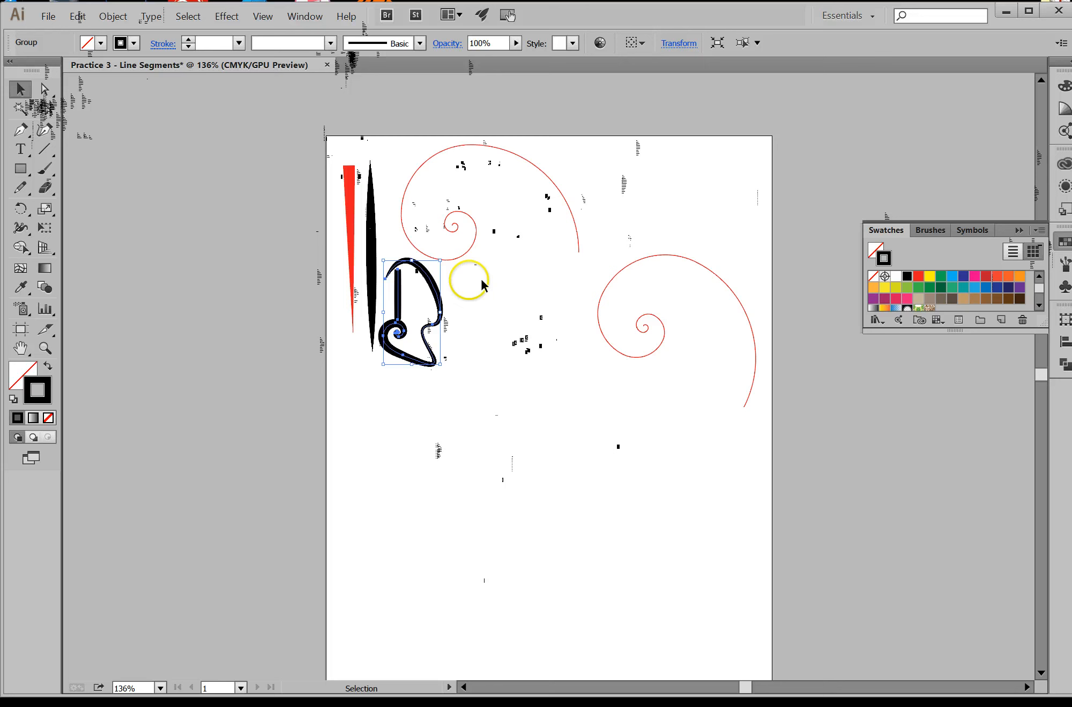
pyautogui.click(548, 347)
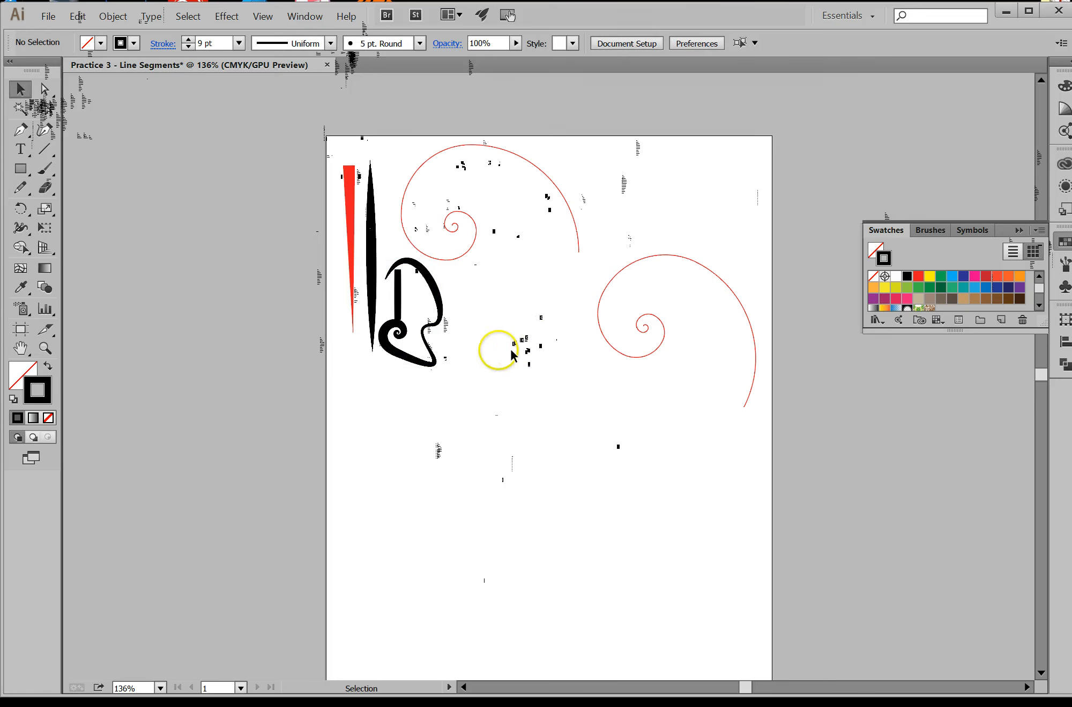
# Step: Draw a rectangular grid about 3.8 in wide and 2.72 in high below the grouped black shape
pyautogui.moveTo(48, 170)
pyautogui.mouseDown()
pyautogui.moveTo(51, 153)
pyautogui.moveTo(120, 187)
pyautogui.moveTo(130, 154)
pyautogui.moveTo(134, 210)
pyautogui.mouseUp()
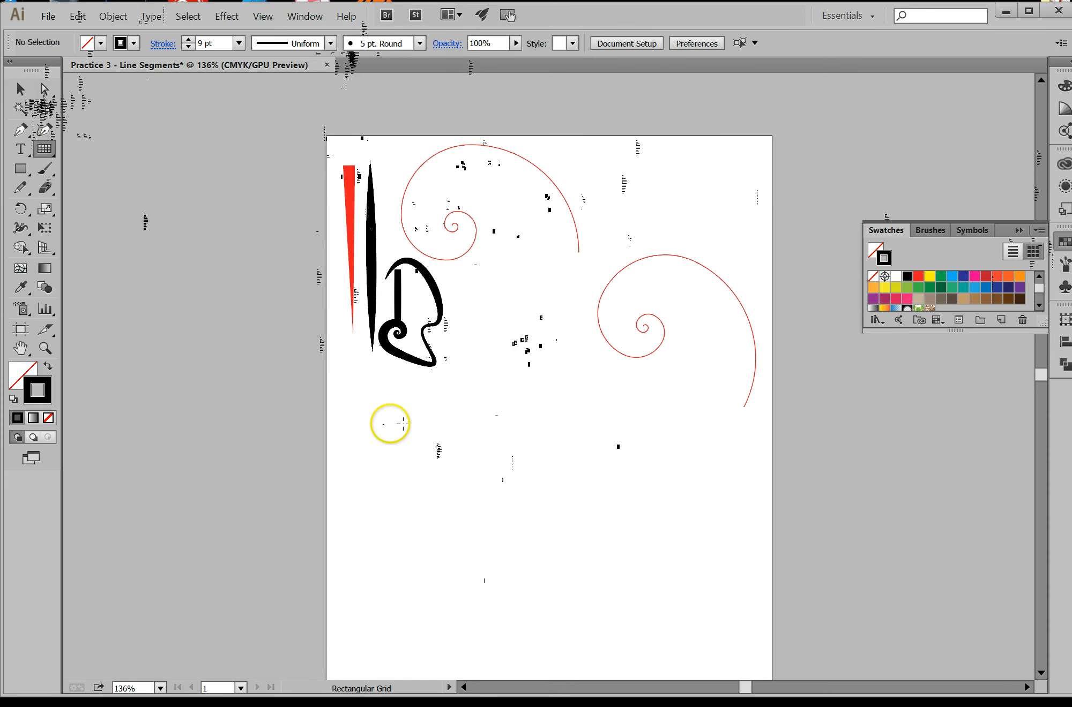
pyautogui.moveTo(390, 425)
pyautogui.mouseDown()
pyautogui.moveTo(430, 510)
pyautogui.moveTo(600, 552)
pyautogui.moveTo(625, 545)
pyautogui.moveTo(589, 566)
pyautogui.mouseUp()
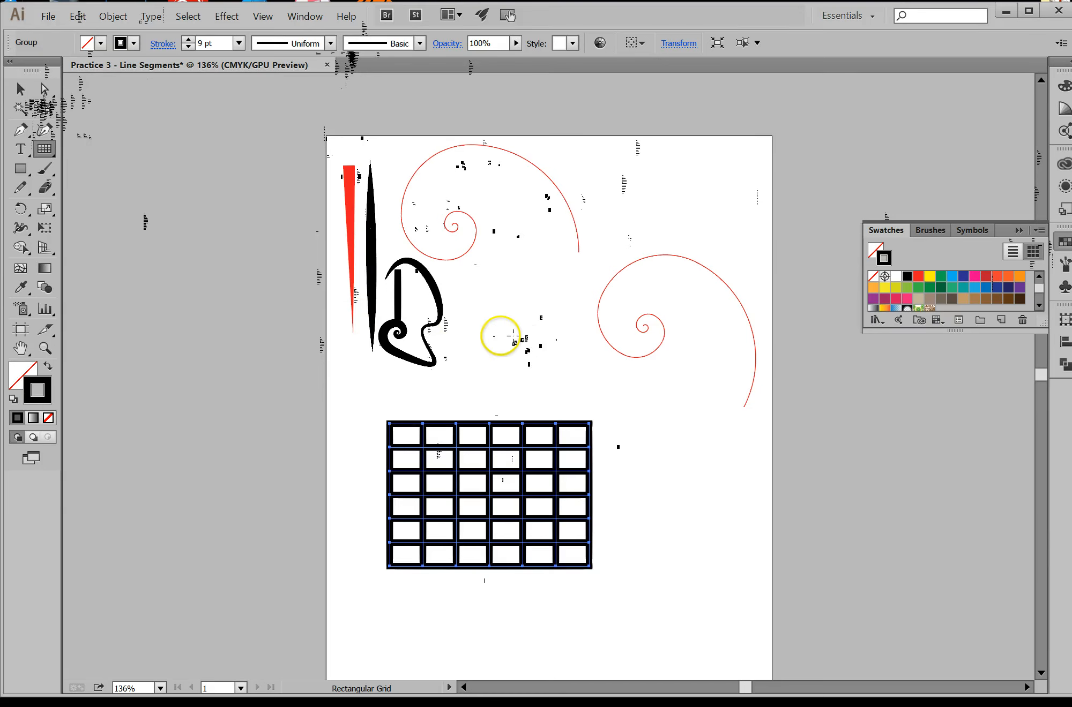
# Step: Create a second rectangular grid, 3.8 by 2.72 in, with 3 horizontal and 3 vertical dividers, overlapping the first grid's upper right corner
pyautogui.click(544, 346)
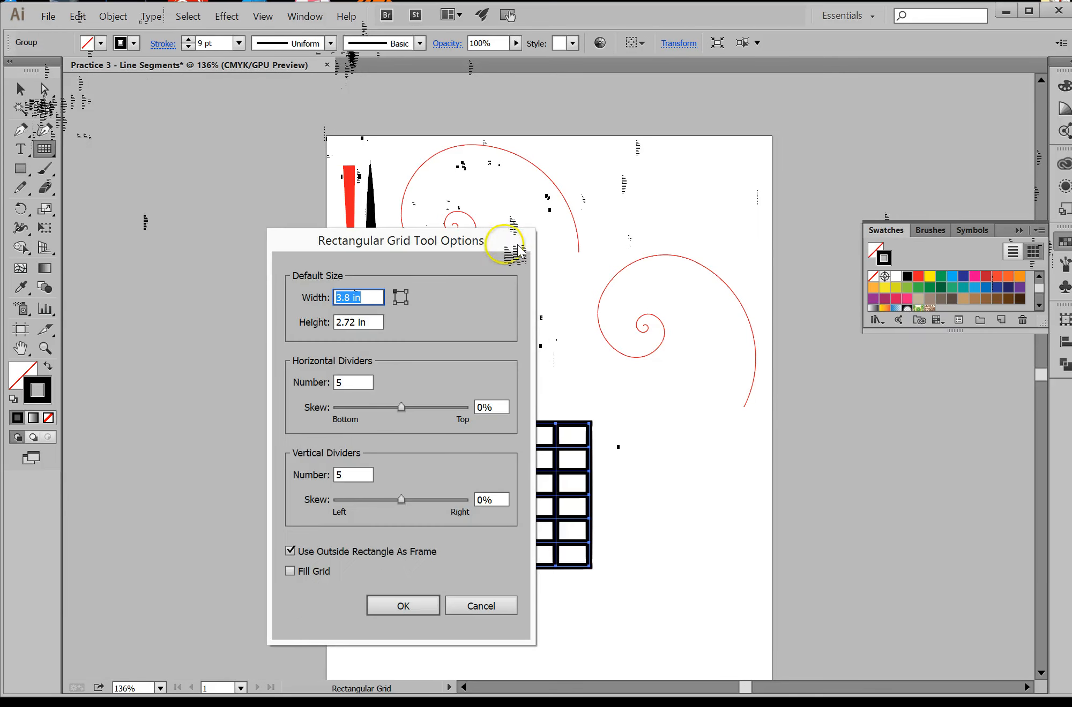
pyautogui.moveTo(509, 232); pyautogui.dragTo(318, 217)
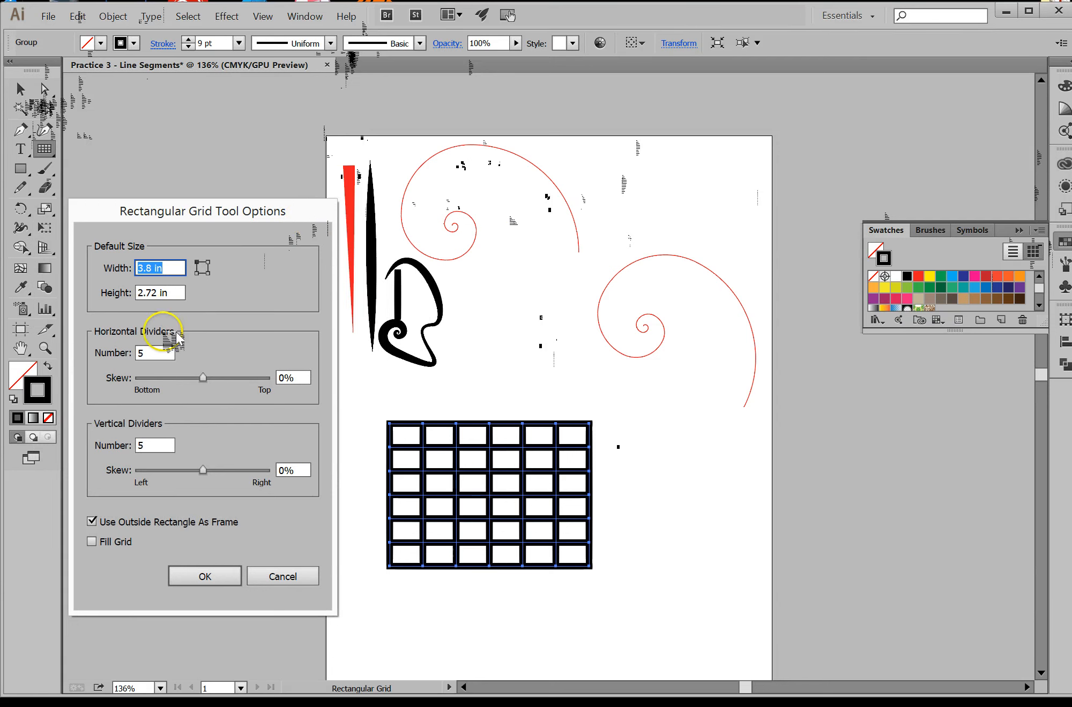
pyautogui.click(169, 351)
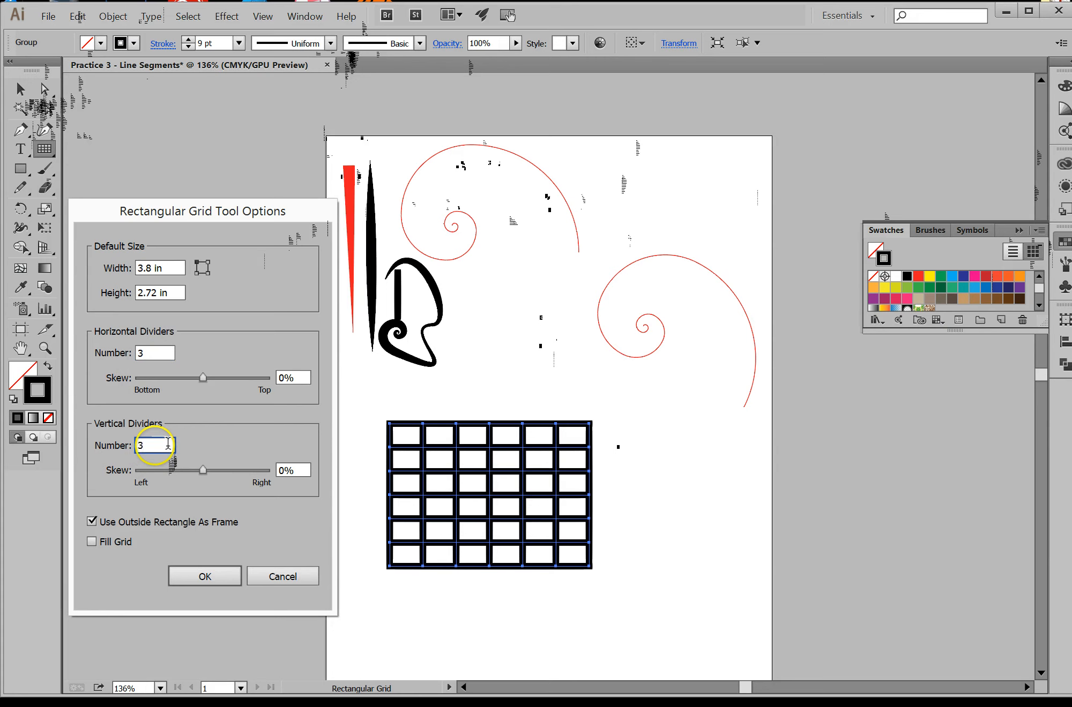
pyautogui.click(205, 577)
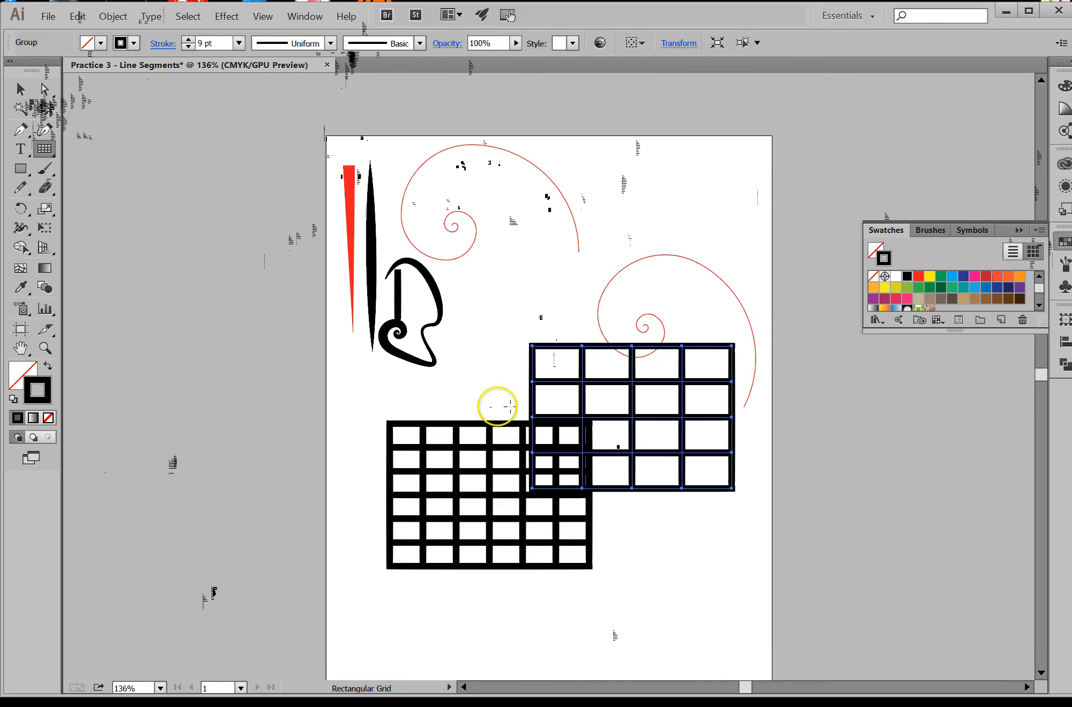
# Step: Delete the first, denser rectangular grid and move the remaining 4-by-4 grid below the grouped black shape
pyautogui.click(22, 89)
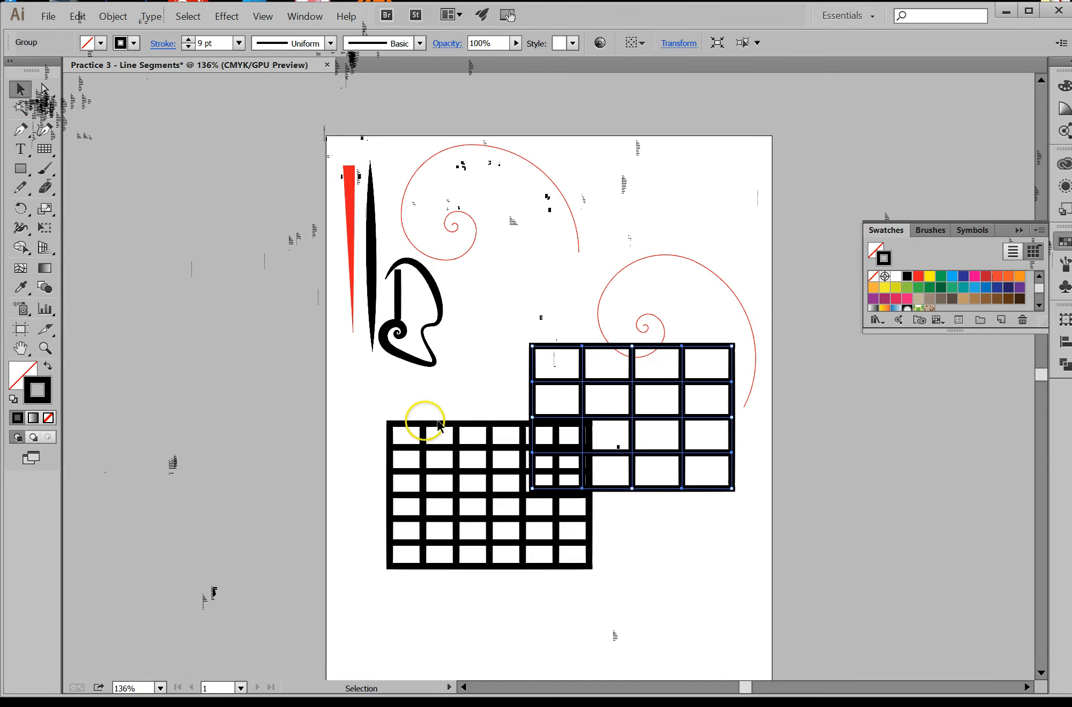
pyautogui.click(434, 429)
pyautogui.press('Delete')
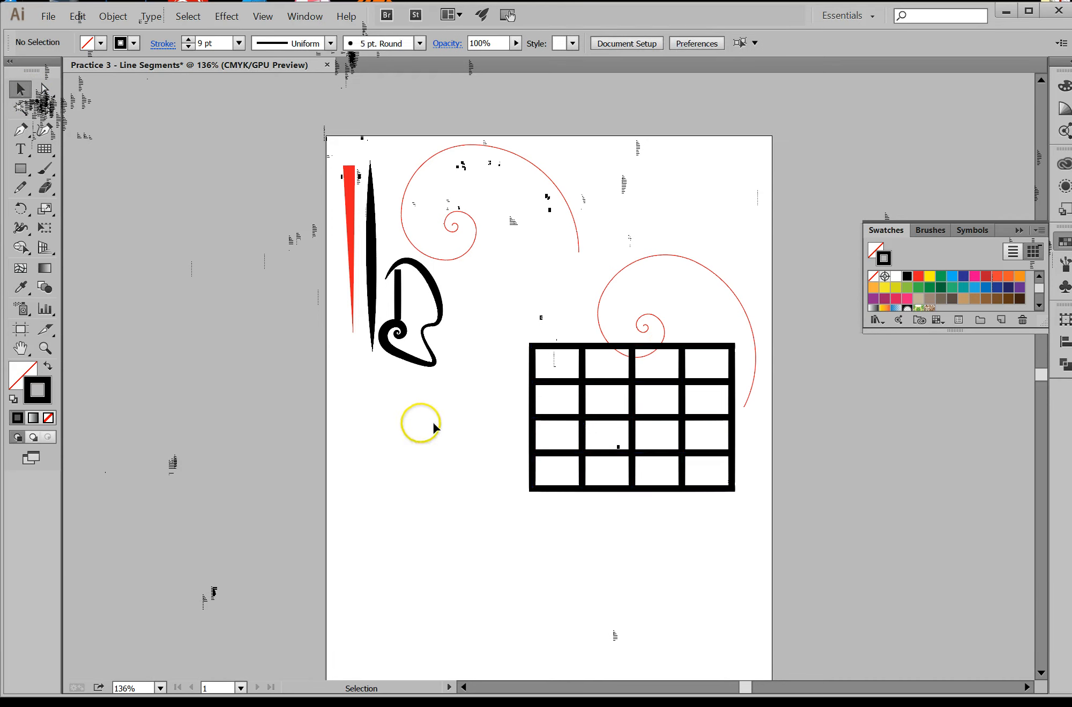
pyautogui.moveTo(663, 347); pyautogui.dragTo(487, 423)
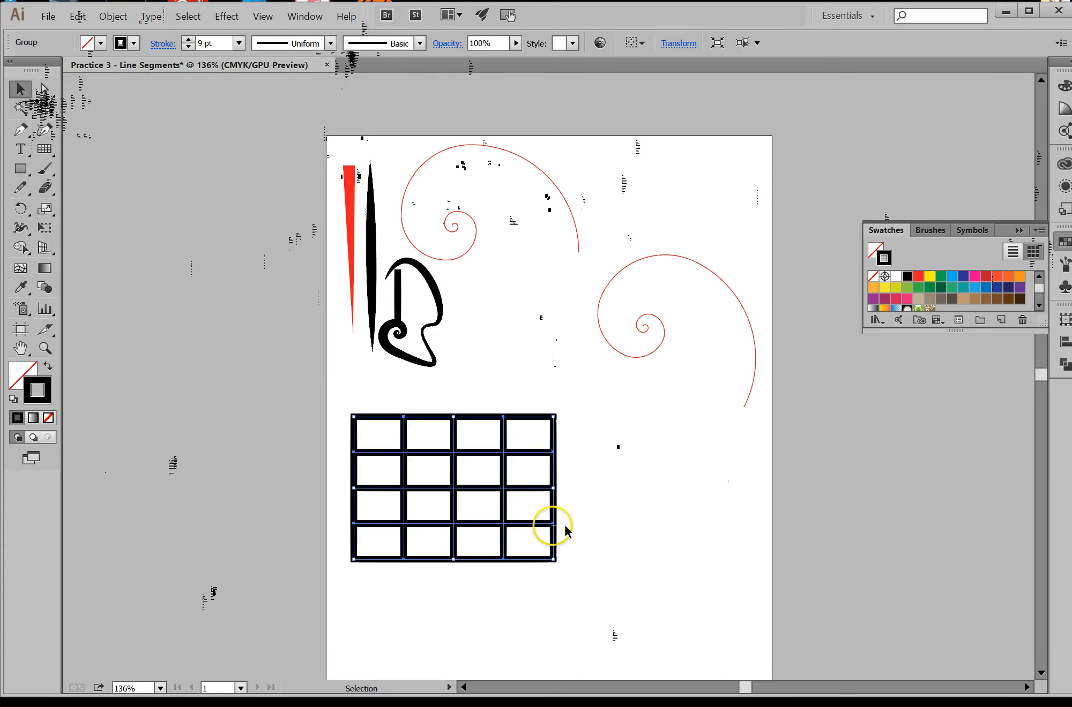
# Step: Fill the rectangular grid with the light orange swatch, nudge it up closer to the grouped black shape, and deselect
pyautogui.click(24, 372)
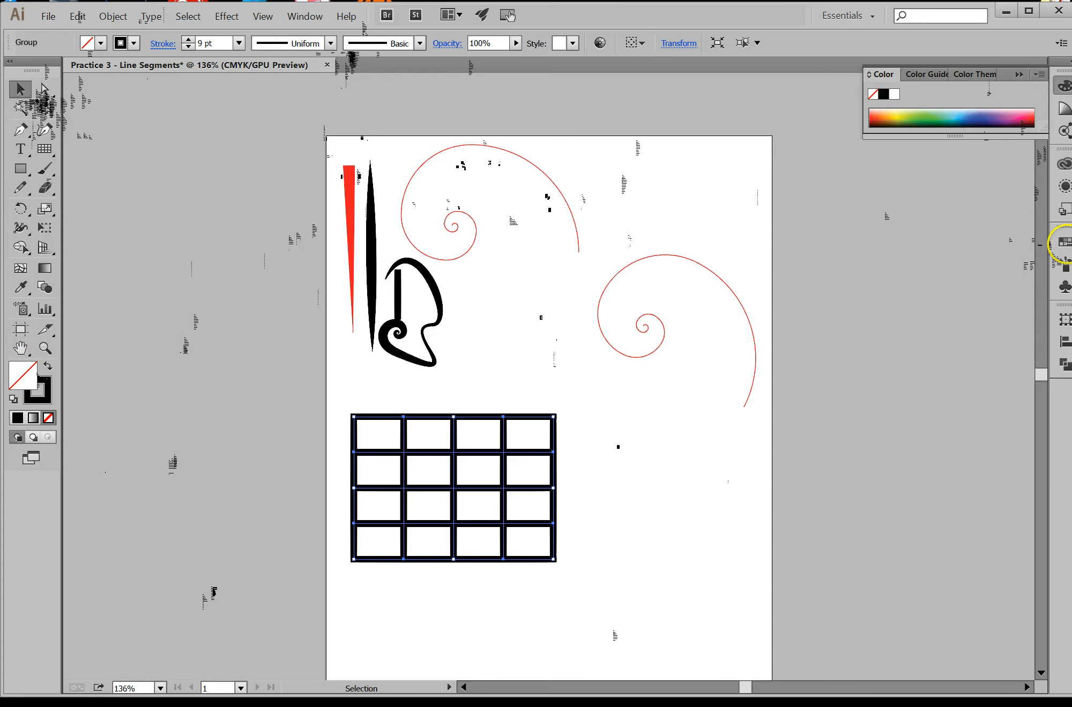
pyautogui.click(1063, 242)
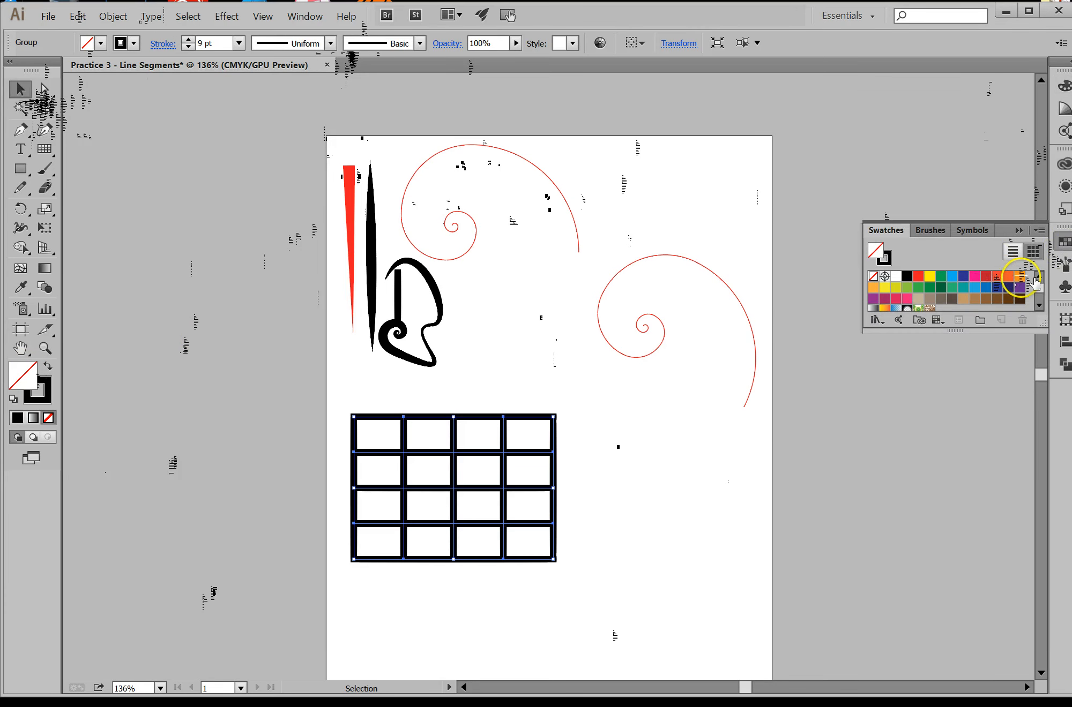
pyautogui.click(1019, 276)
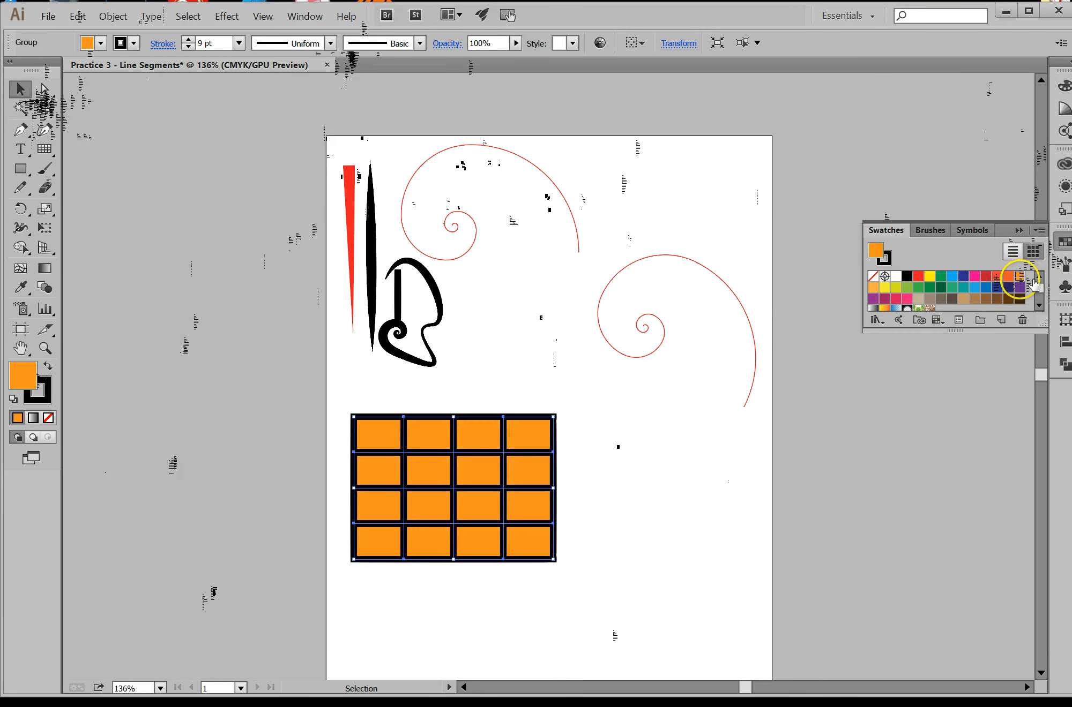
pyautogui.click(710, 525)
pyautogui.moveTo(484, 412); pyautogui.dragTo(474, 388)
pyautogui.click(605, 410)
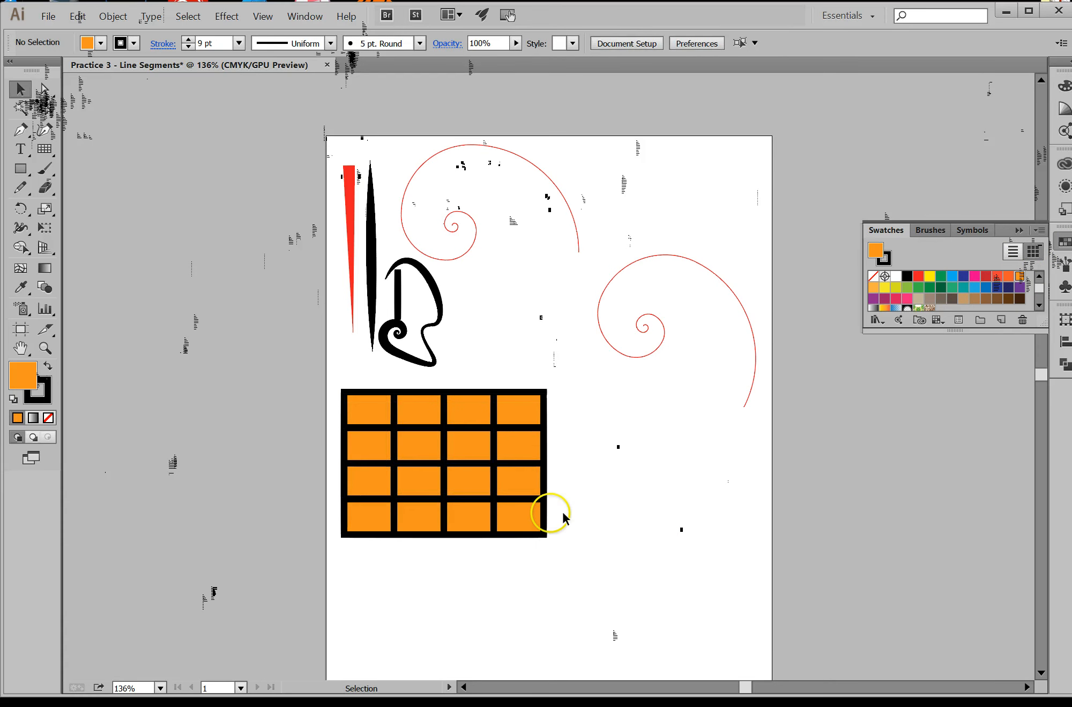
# Step: Scale the orange grid down to roughly half its size, place it beside the grouped black shape, and deselect
pyautogui.click(545, 534)
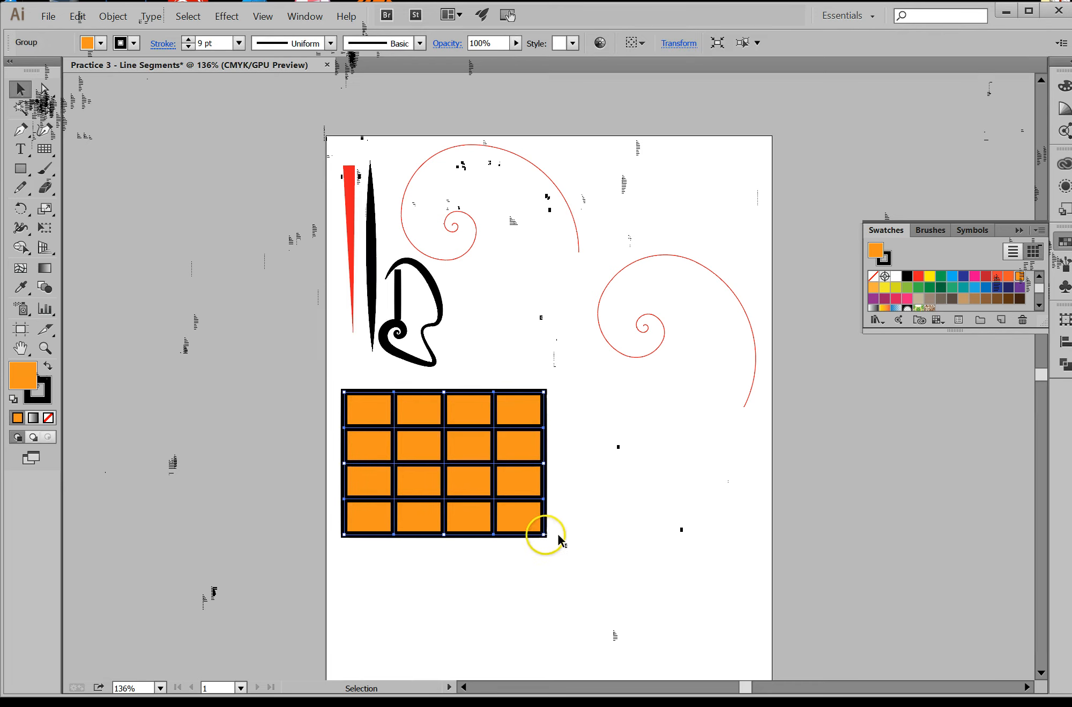
pyautogui.moveTo(544, 534); pyautogui.dragTo(474, 469)
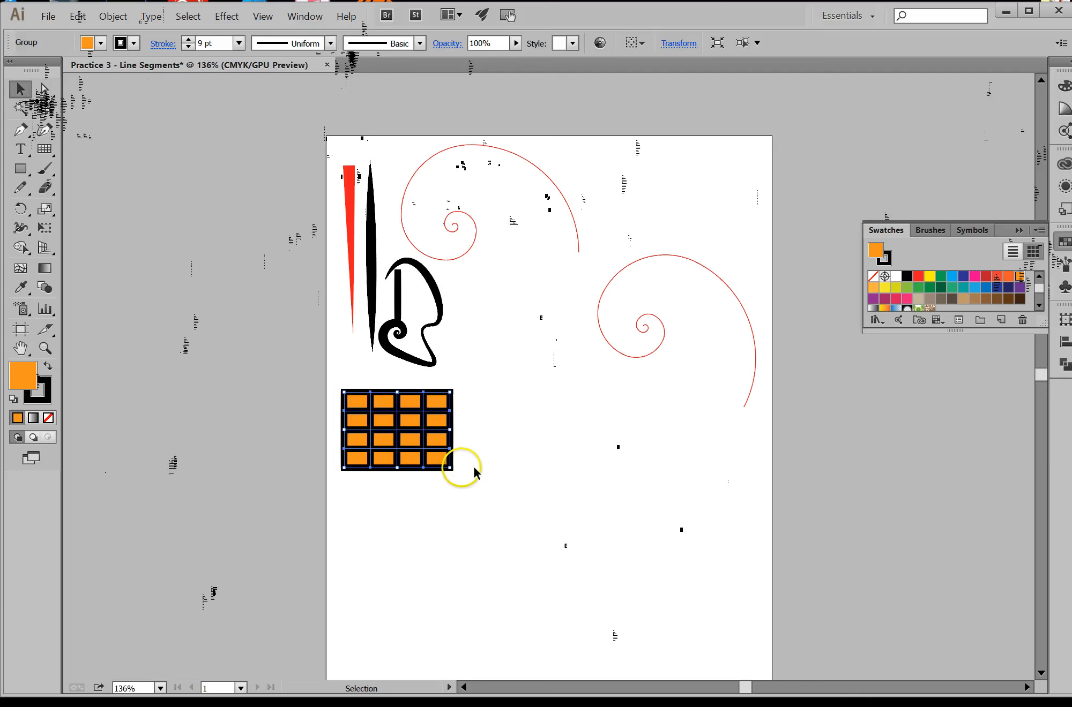
pyautogui.moveTo(407, 447); pyautogui.dragTo(510, 327)
pyautogui.click(522, 429)
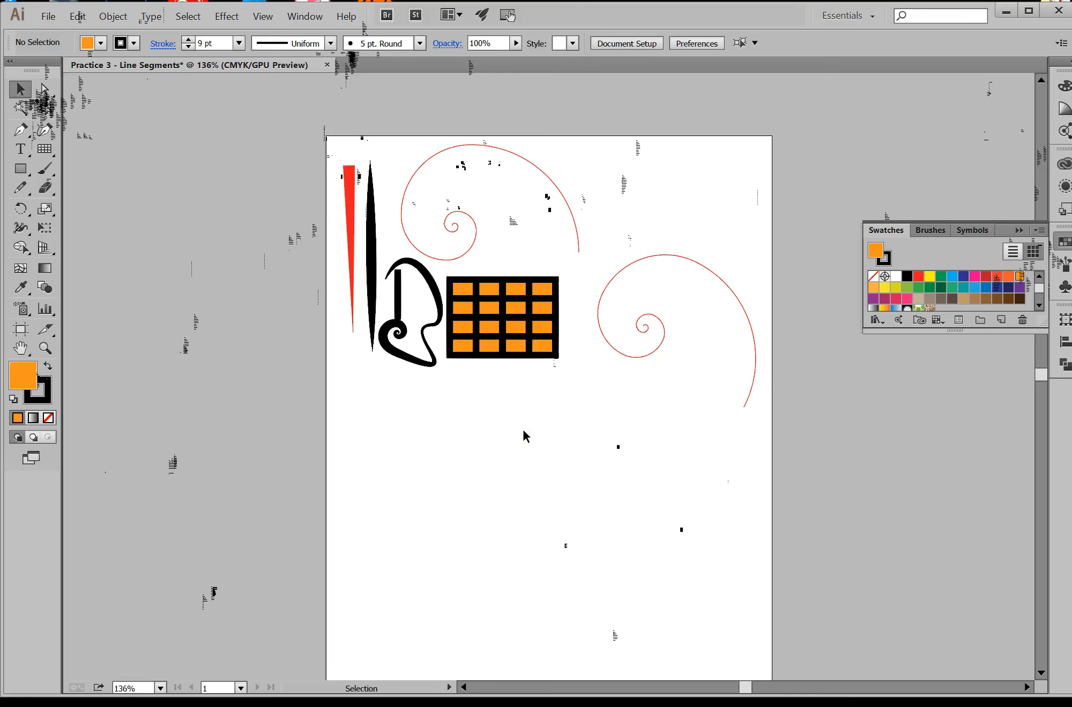
# Step: Draw a trial oval polar grid below the orange grid, delete it, and draw a circular one about 2.08 in wide instead
pyautogui.click(45, 150)
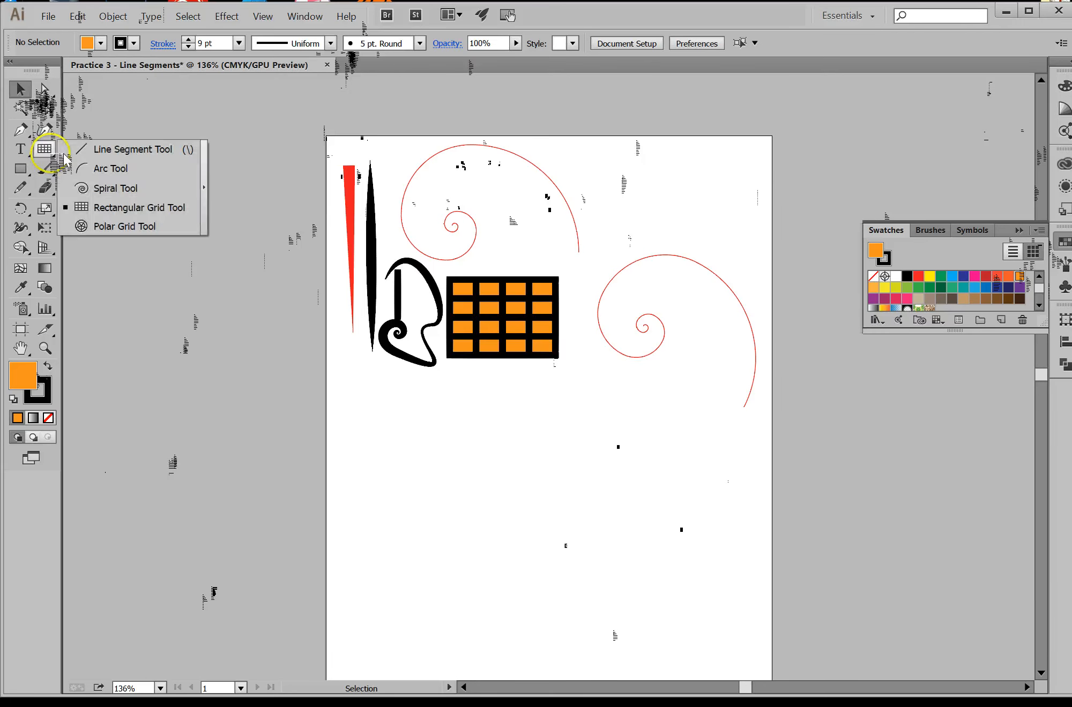
pyautogui.click(134, 228)
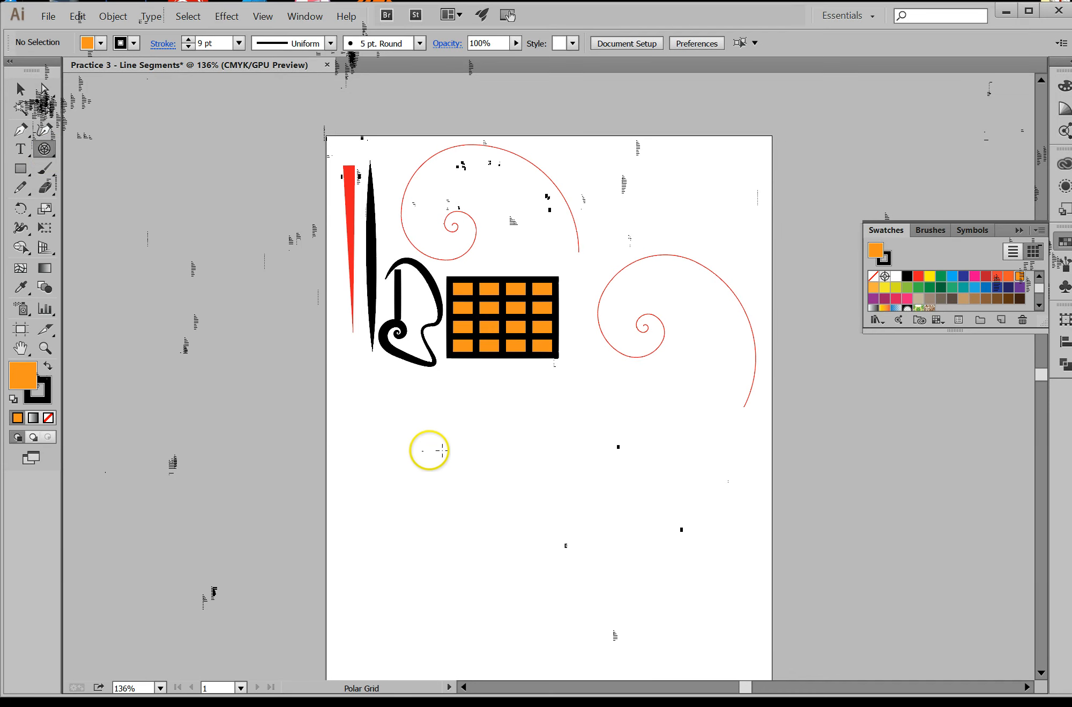
pyautogui.click(45, 149)
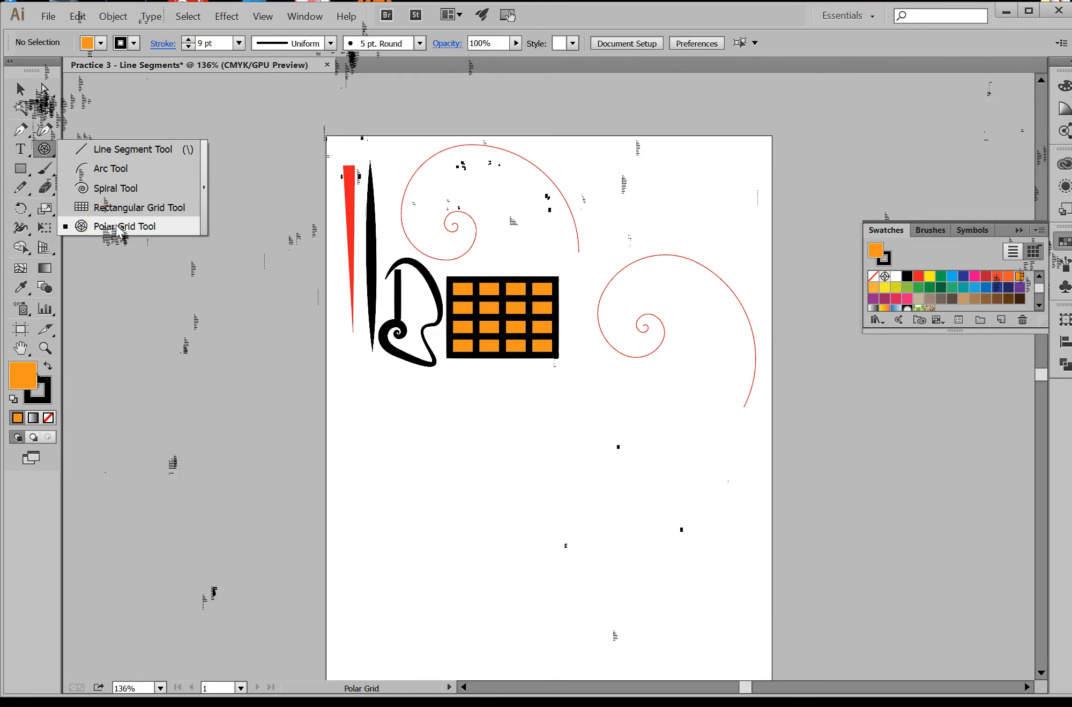
pyautogui.click(492, 491)
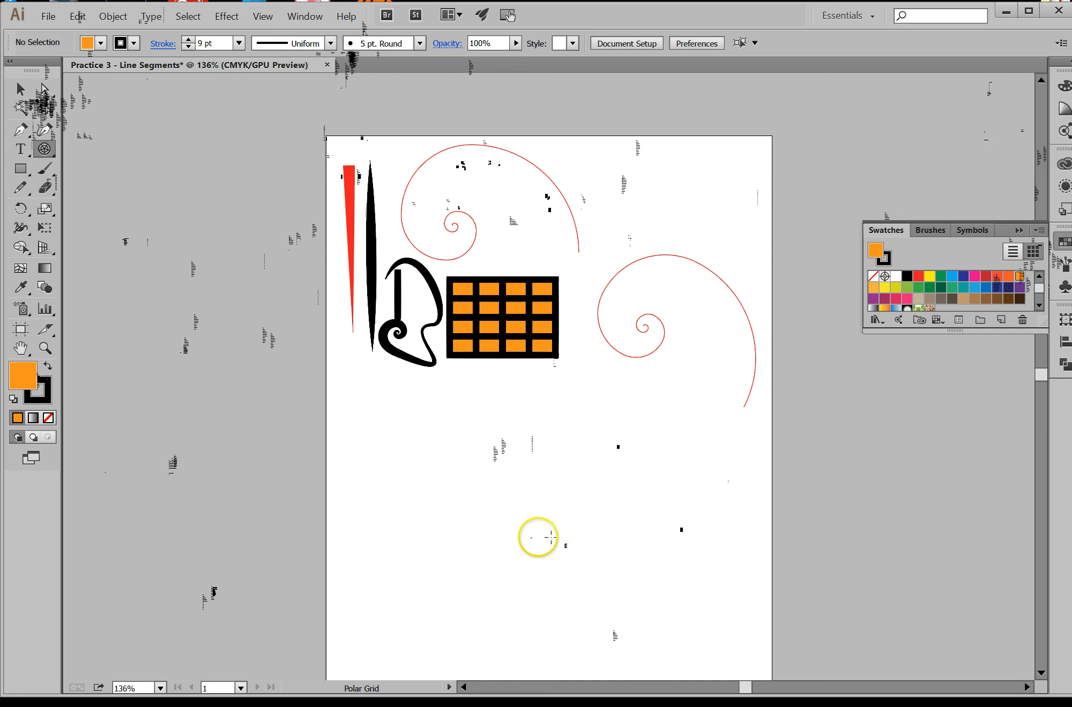
pyautogui.click(46, 149)
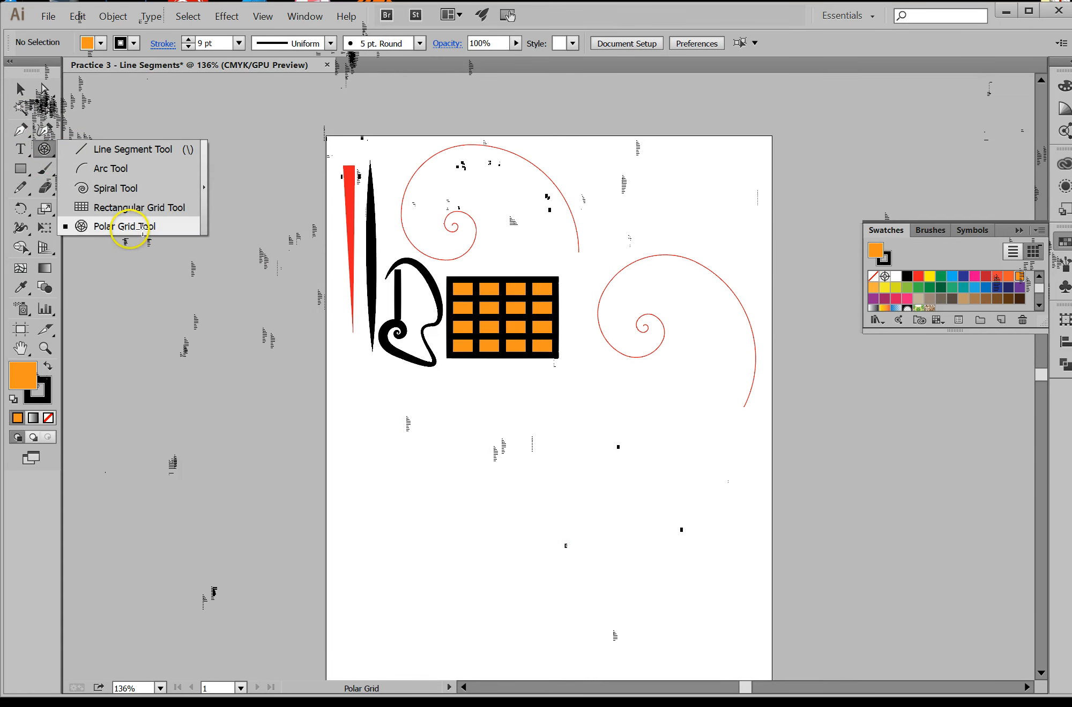
pyautogui.click(132, 228)
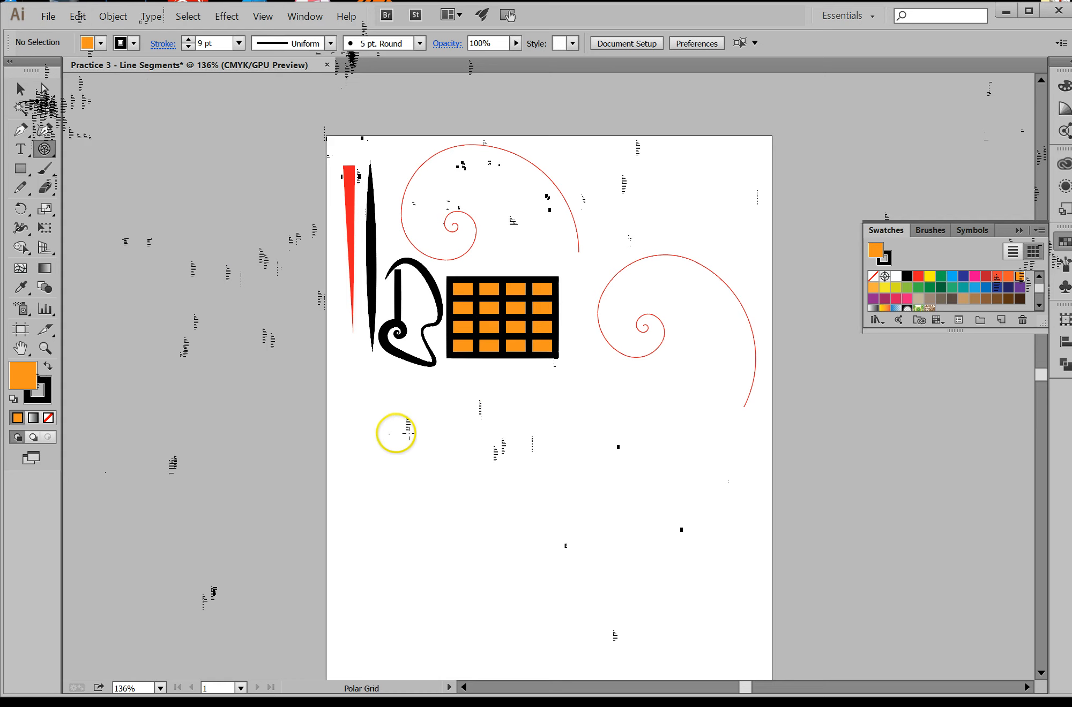
pyautogui.moveTo(407, 440); pyautogui.dragTo(560, 543)
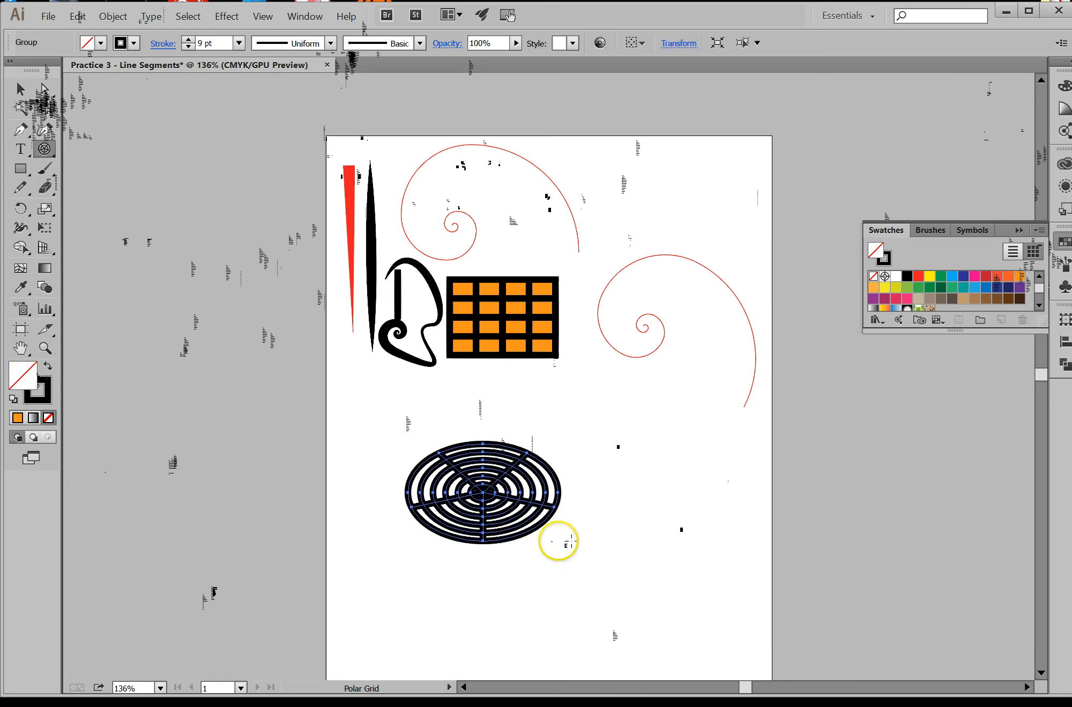
pyautogui.press('Delete')
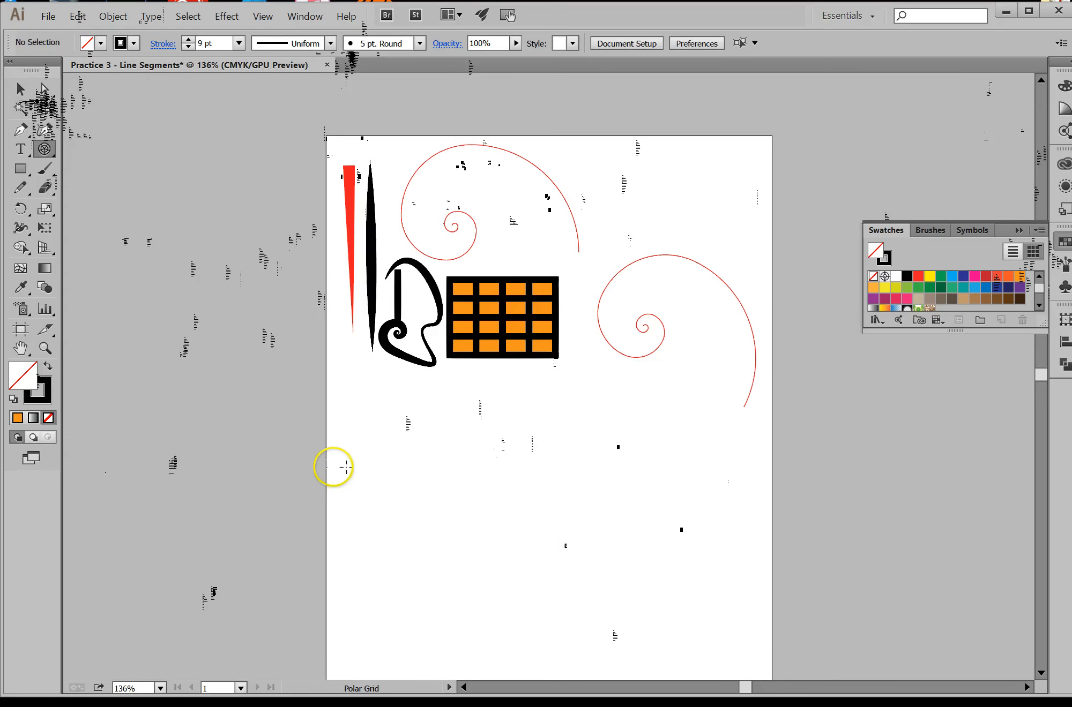
pyautogui.moveTo(408, 450); pyautogui.dragTo(500, 560)
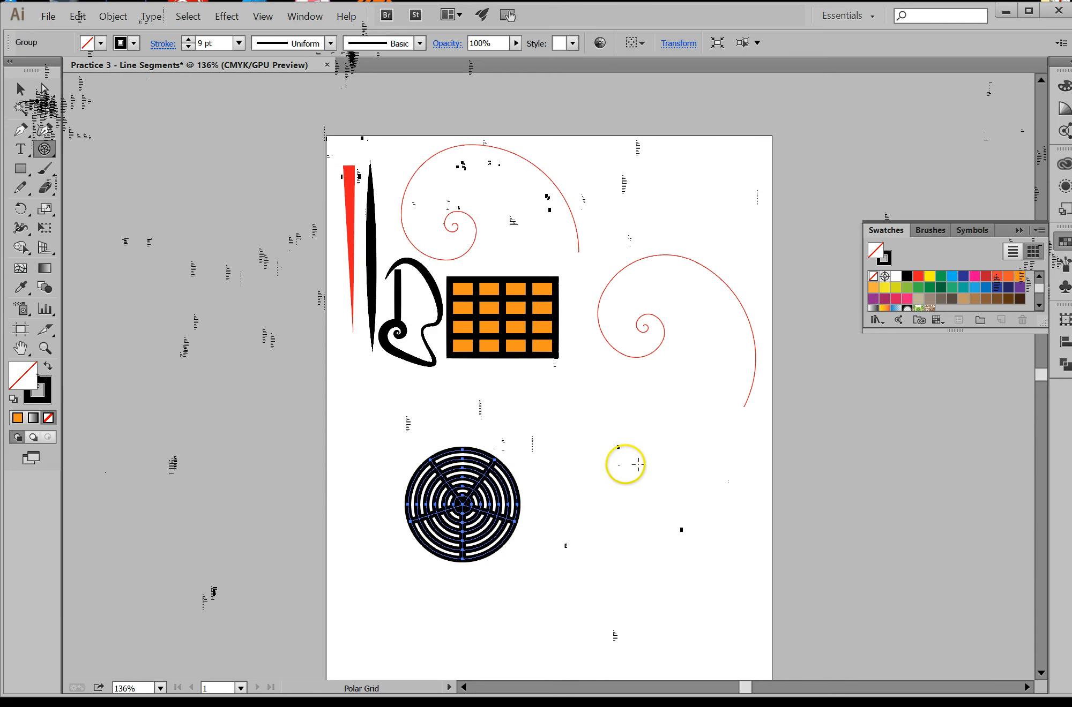
# Step: Create a 2.08 by 2.08 in polar grid with 0 concentric and 5 radial dividers, below the second red spiral
pyautogui.click(654, 443)
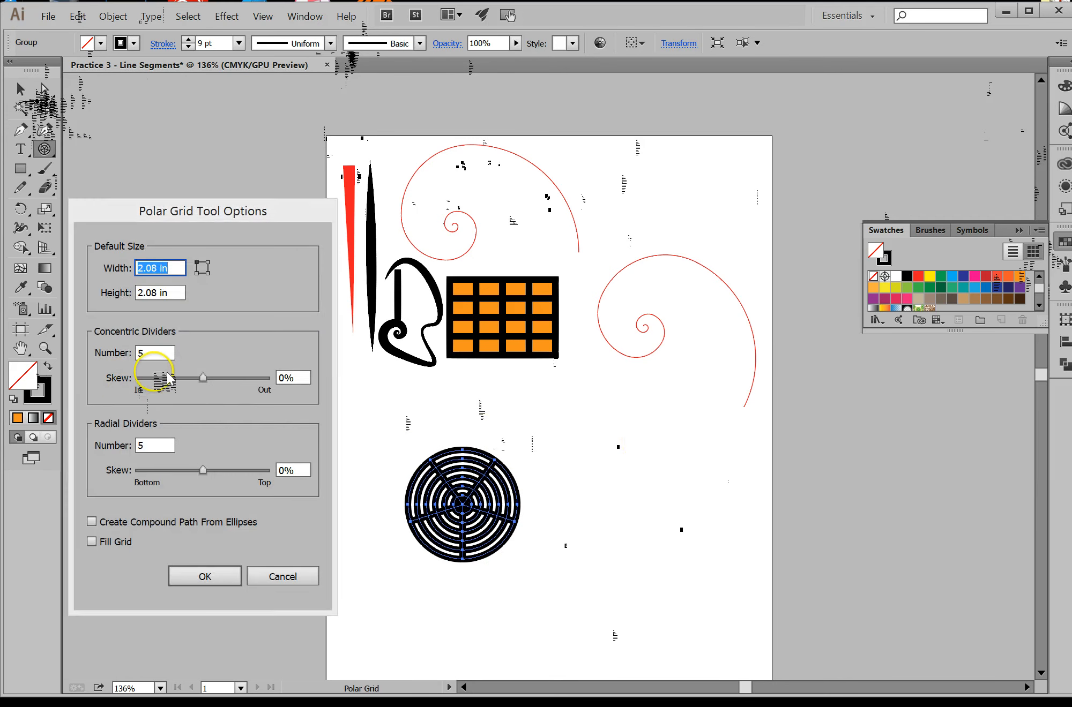
pyautogui.click(174, 352)
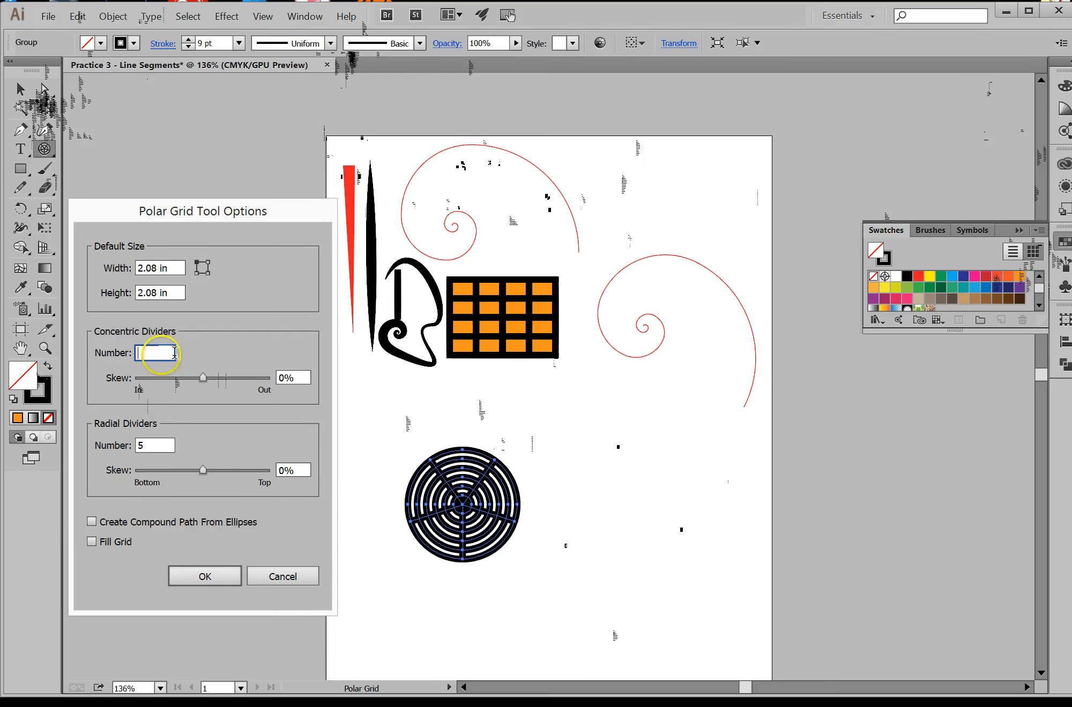
pyautogui.click(201, 576)
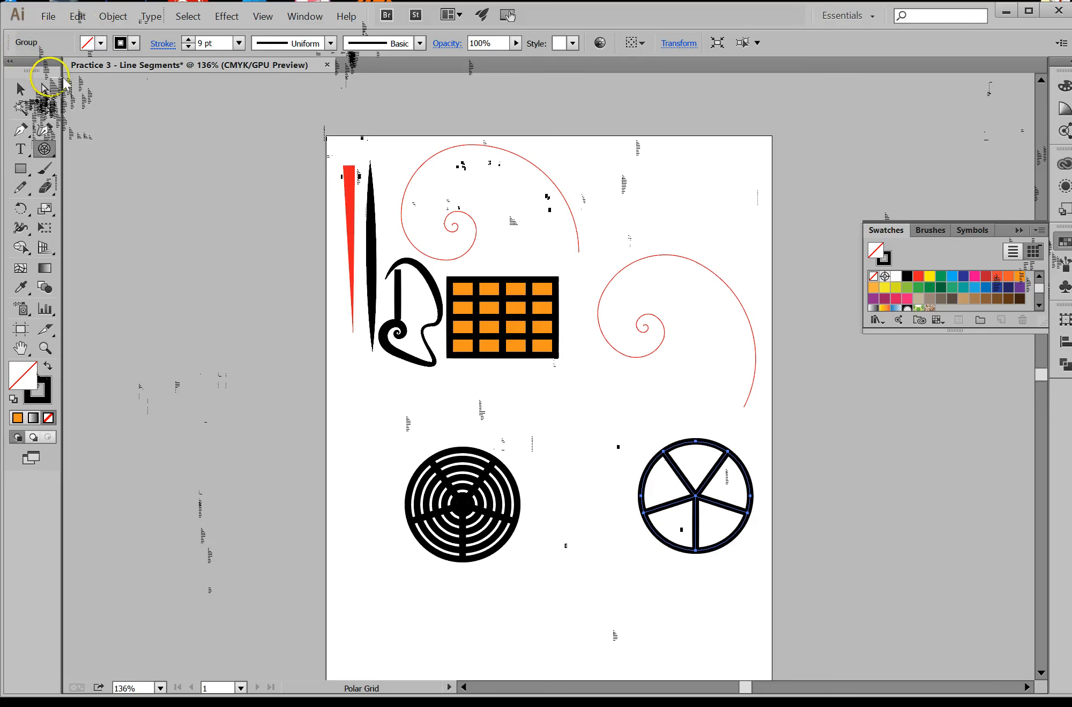
# Step: Distort the outer circle of the five-spoke polar grid by pulling its upper anchor's and side anchor's direction handles, and deselect
pyautogui.click(49, 91)
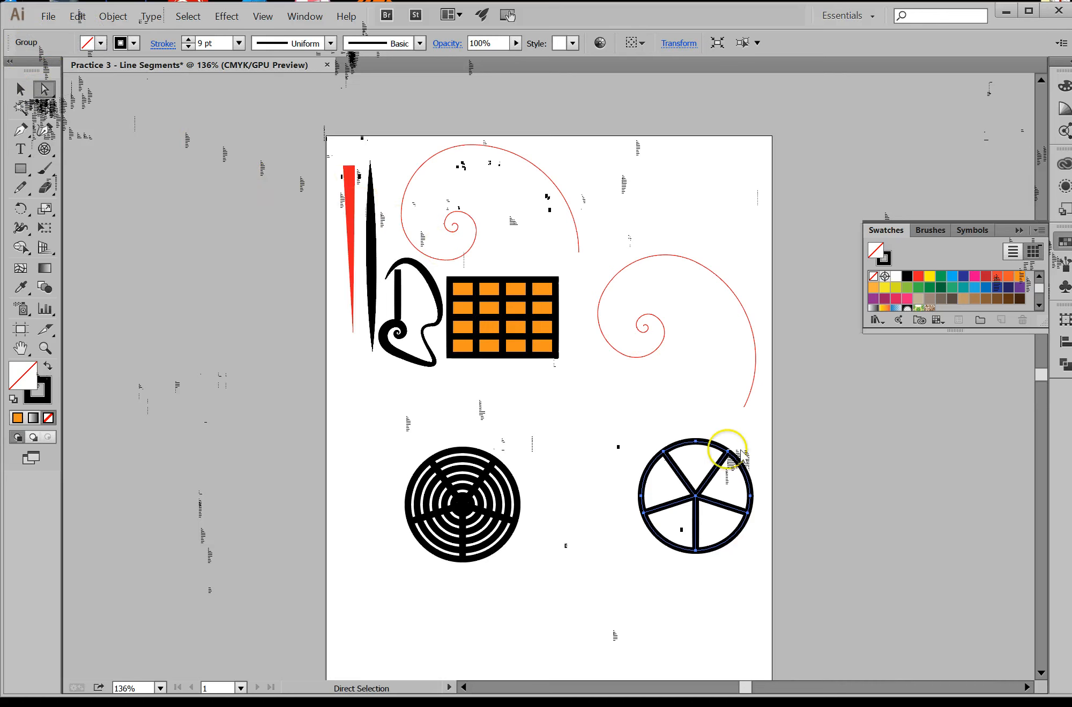
pyautogui.click(740, 451)
pyautogui.click(742, 447)
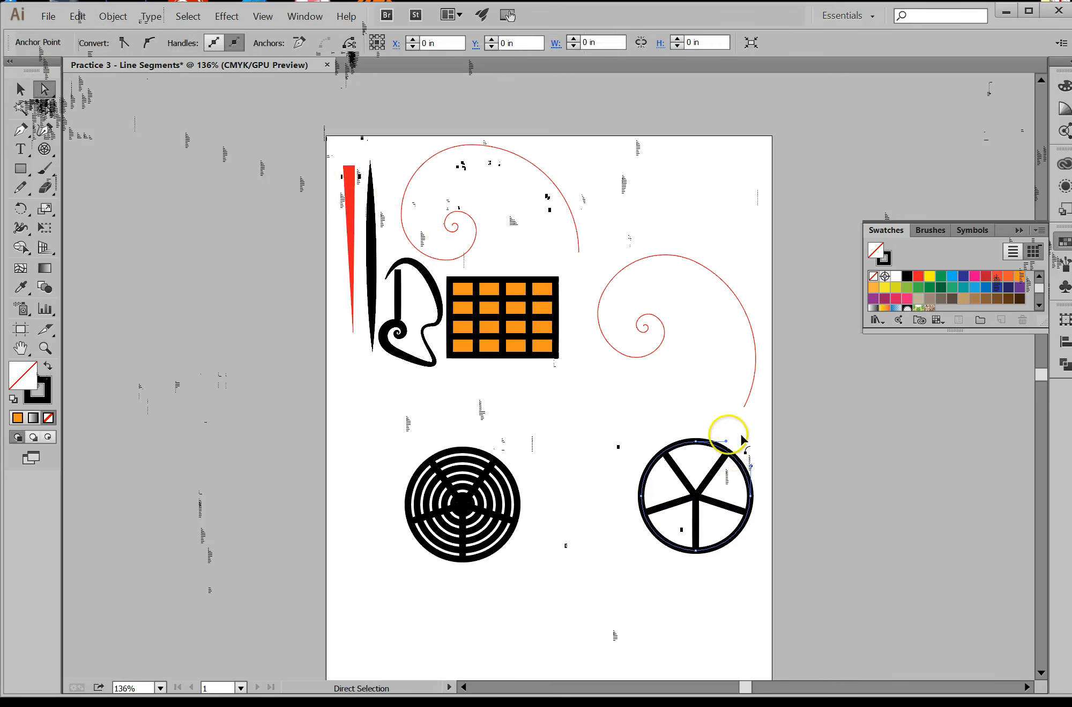
pyautogui.moveTo(741, 447); pyautogui.dragTo(724, 425)
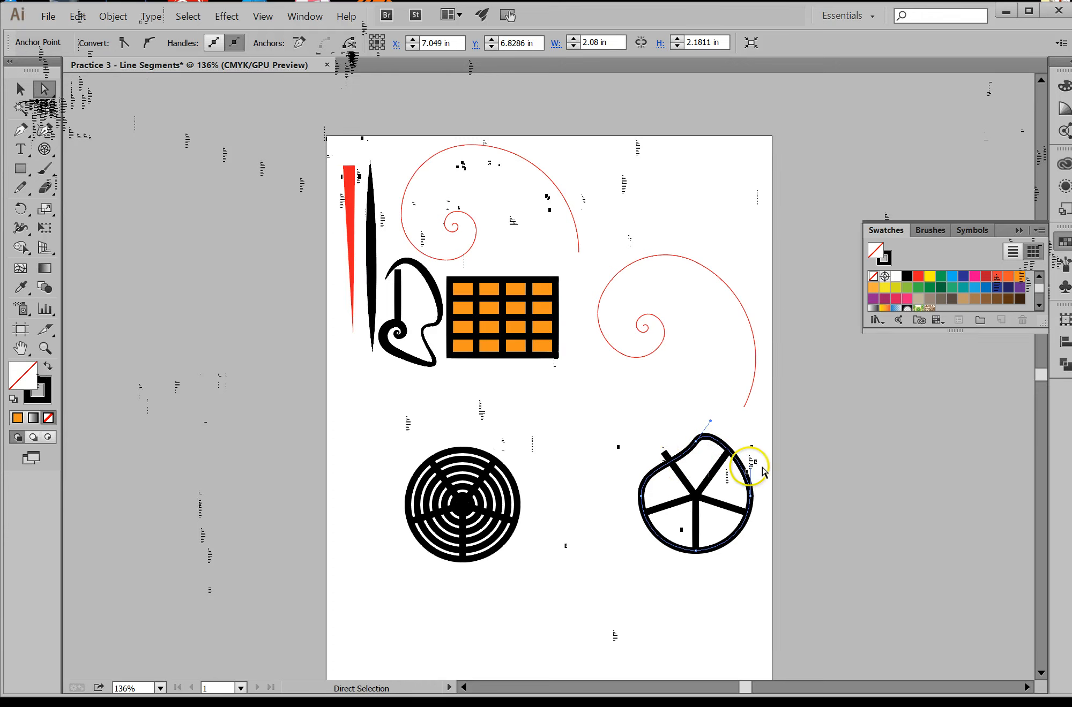
pyautogui.moveTo(751, 466); pyautogui.dragTo(720, 488)
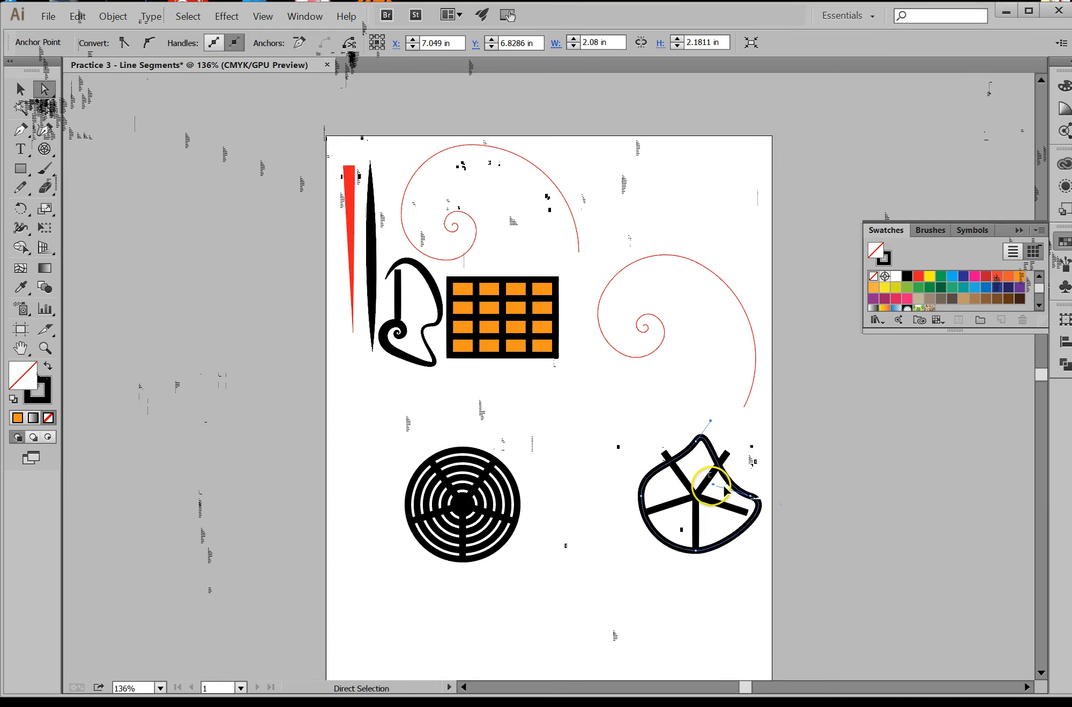
pyautogui.click(738, 578)
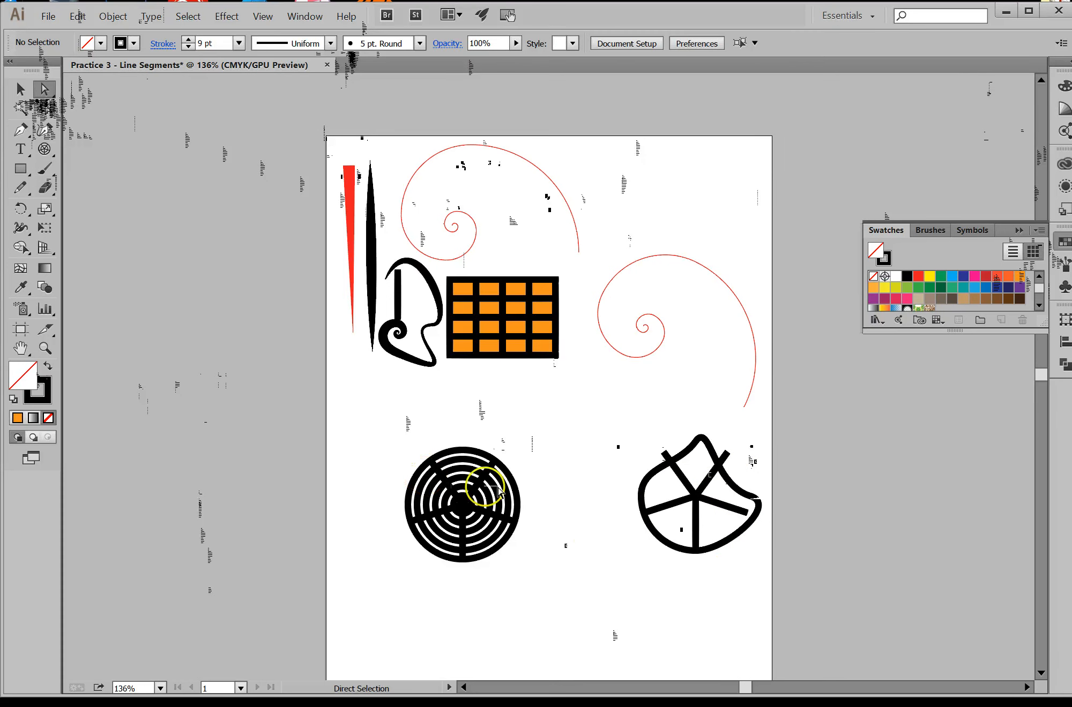
# Step: Draw another circular five-spoke polar grid about 1.93 in wide, below and between the other two polar grids
pyautogui.click(22, 89)
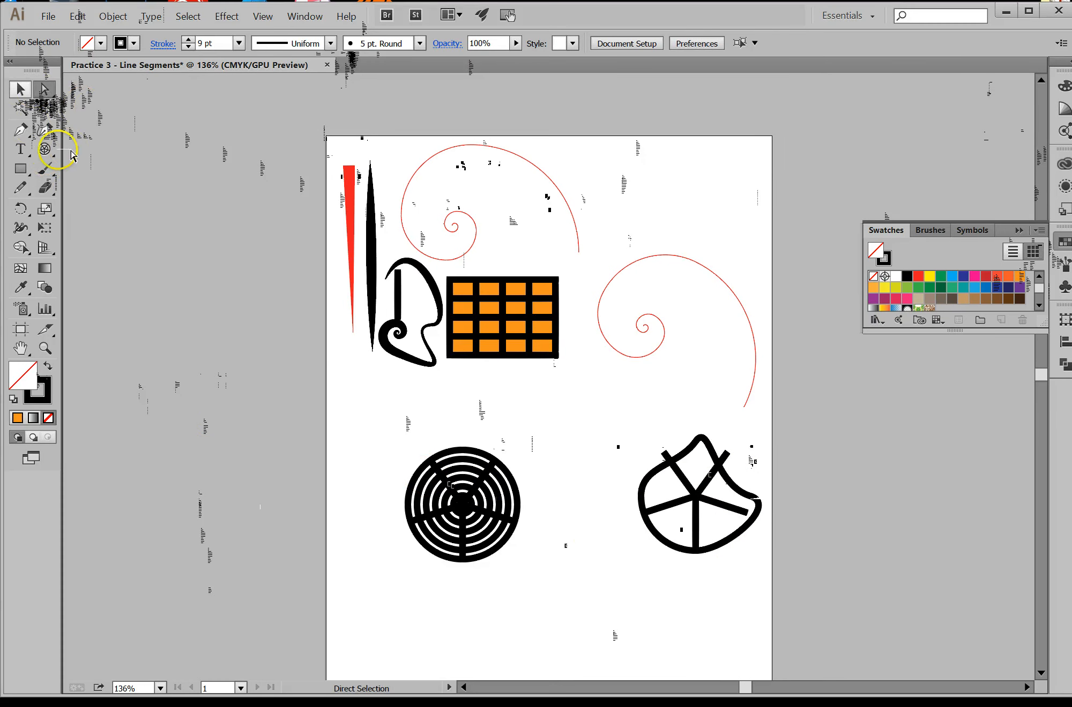
pyautogui.moveTo(45, 149); pyautogui.dragTo(139, 230)
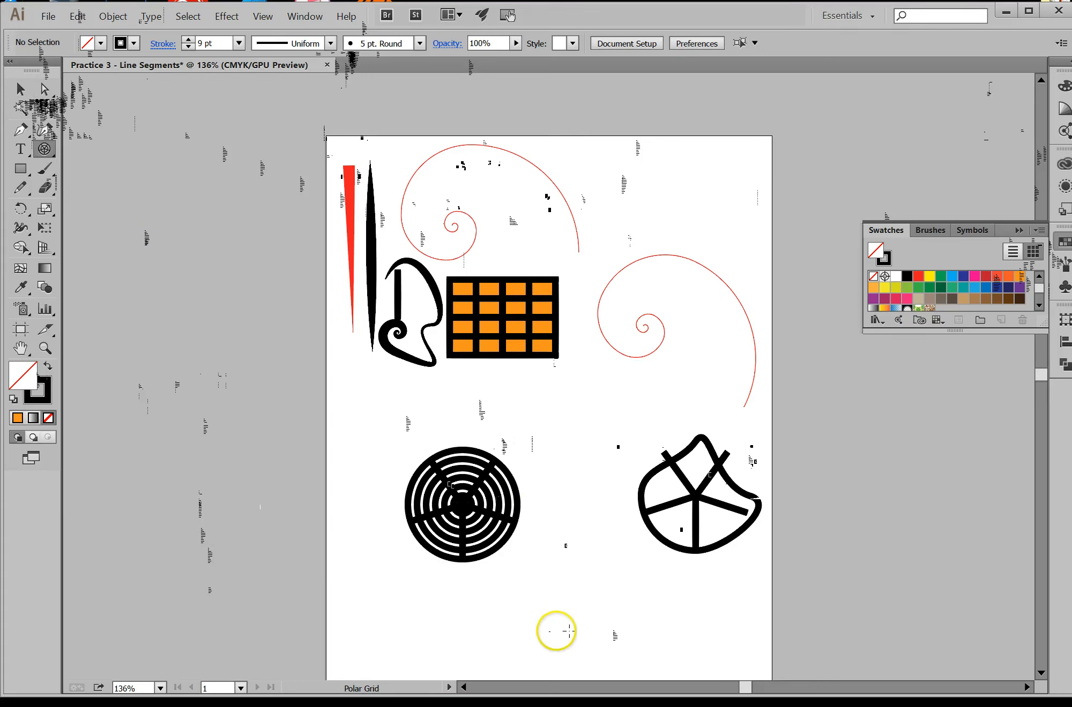
pyautogui.moveTo(547, 572); pyautogui.dragTo(650, 640)
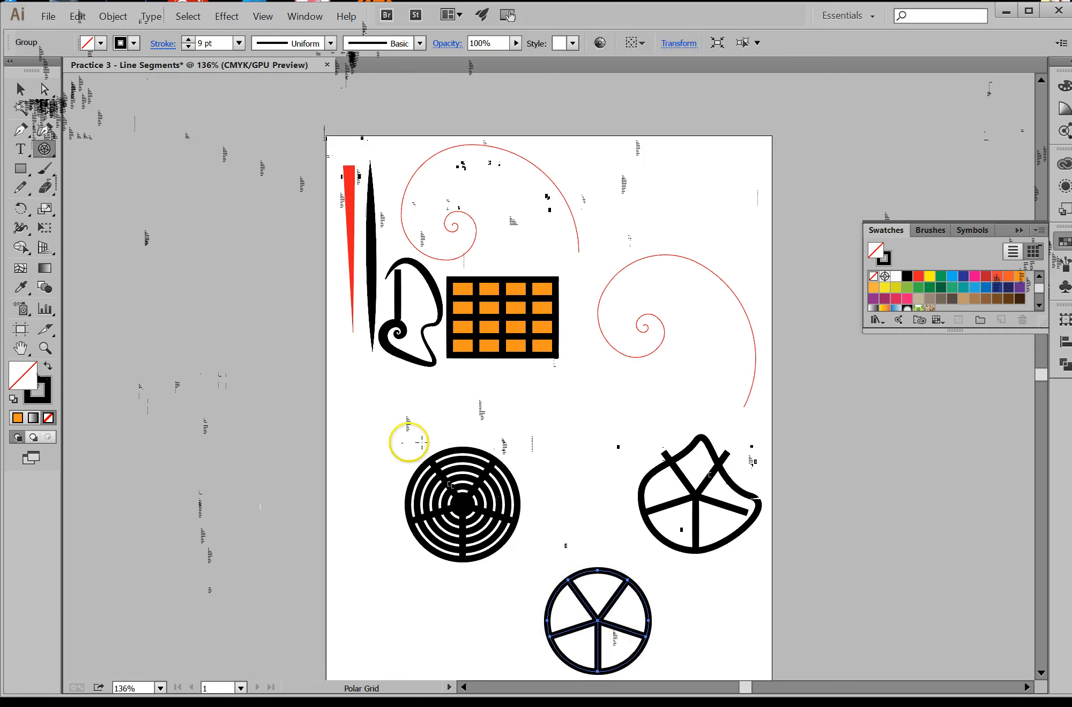
# Step: Create a 1.93 by 1.93 in polar grid with 2 concentric and 4 radial dividers, overlapping the dense polar grid
pyautogui.click(406, 413)
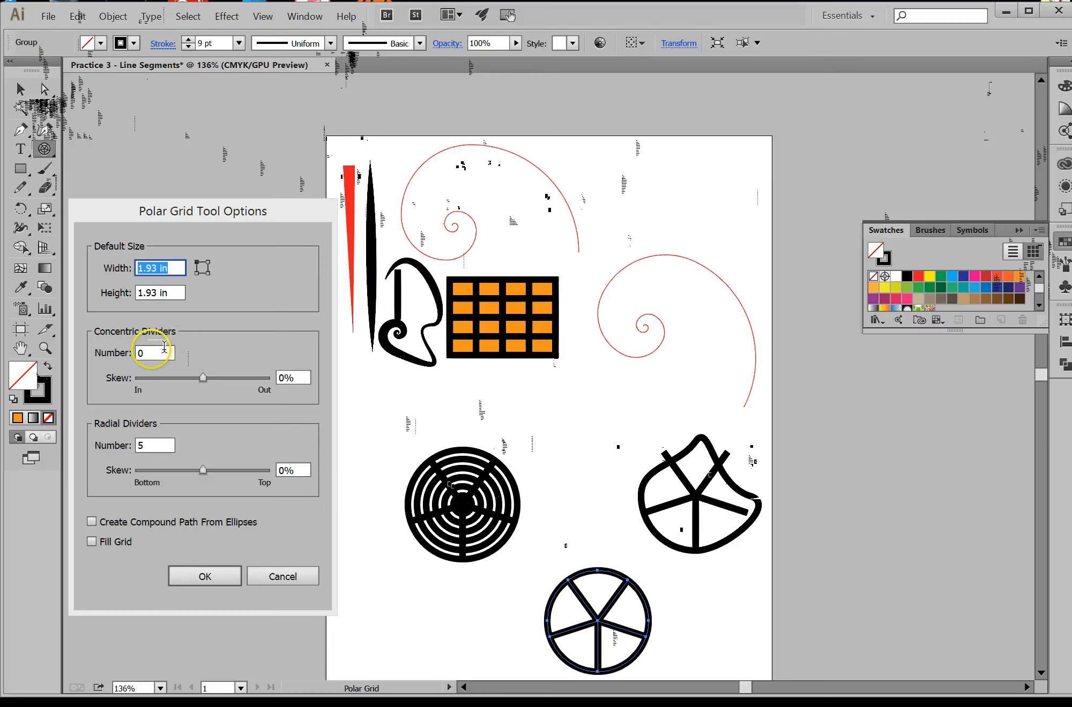
pyautogui.click(164, 350)
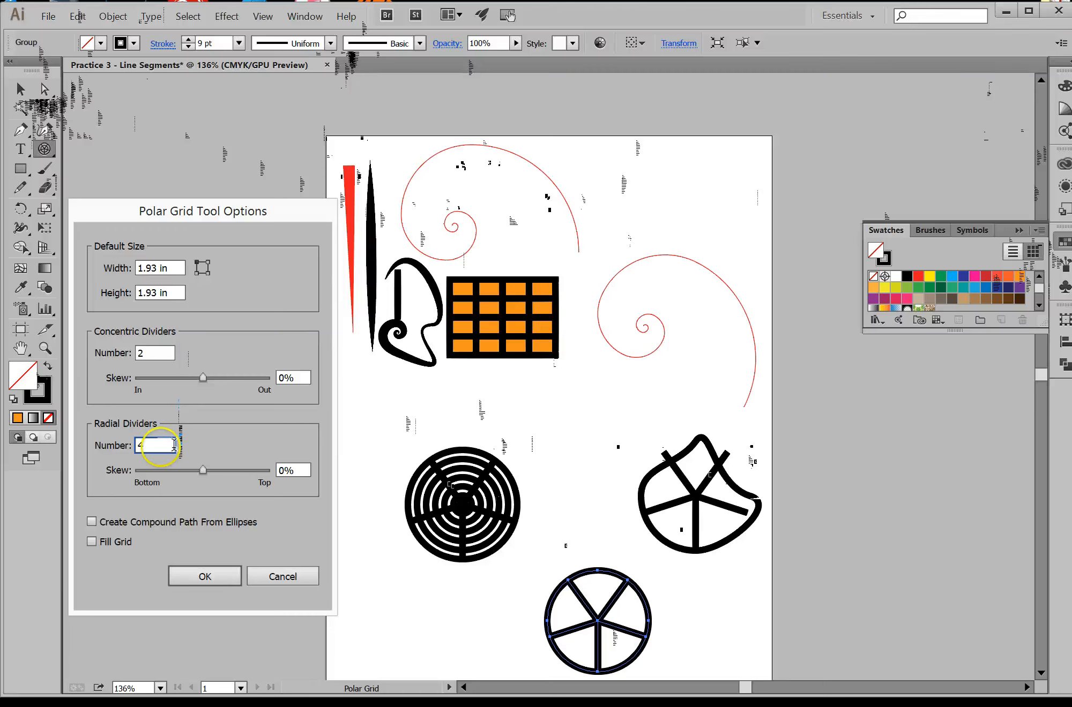
pyautogui.click(205, 576)
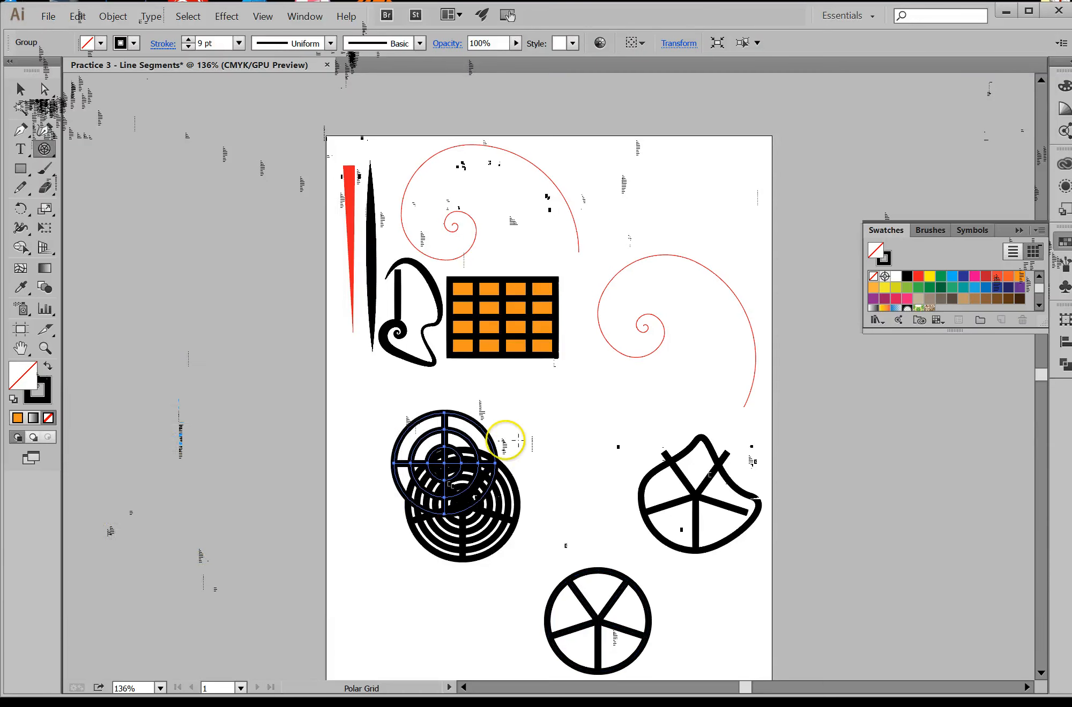
# Step: Stretch the four-spoke polar grid slightly taller, move it off the dense polar grid to the open area beside it, and deselect
pyautogui.click(21, 85)
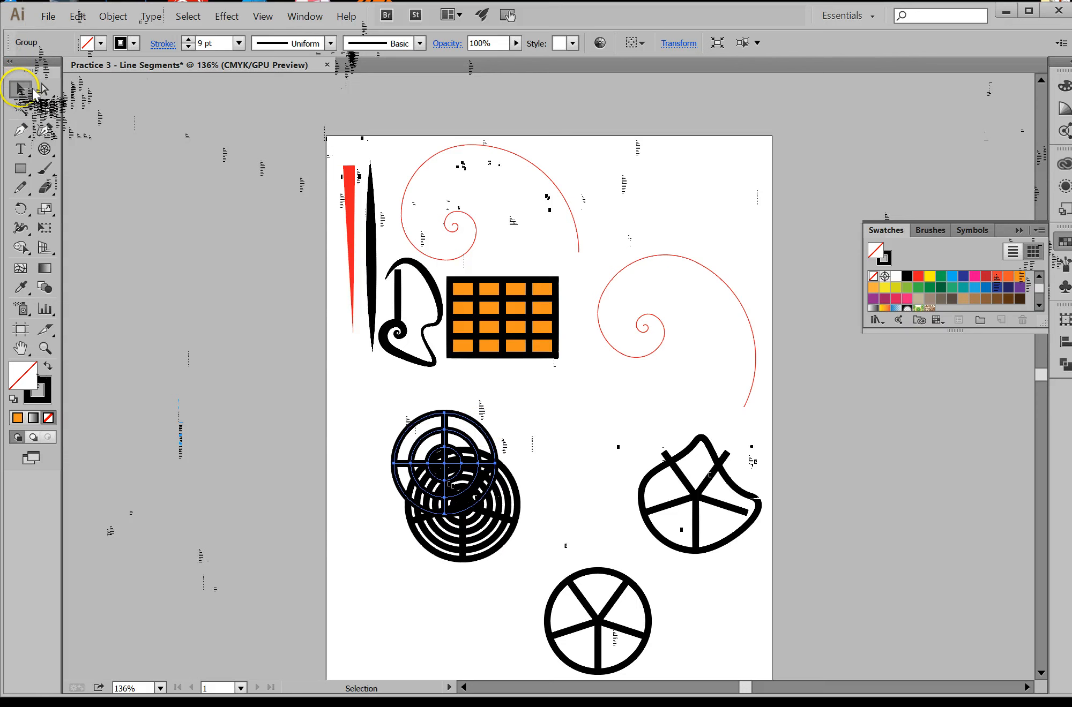
pyautogui.moveTo(456, 413); pyautogui.dragTo(520, 410)
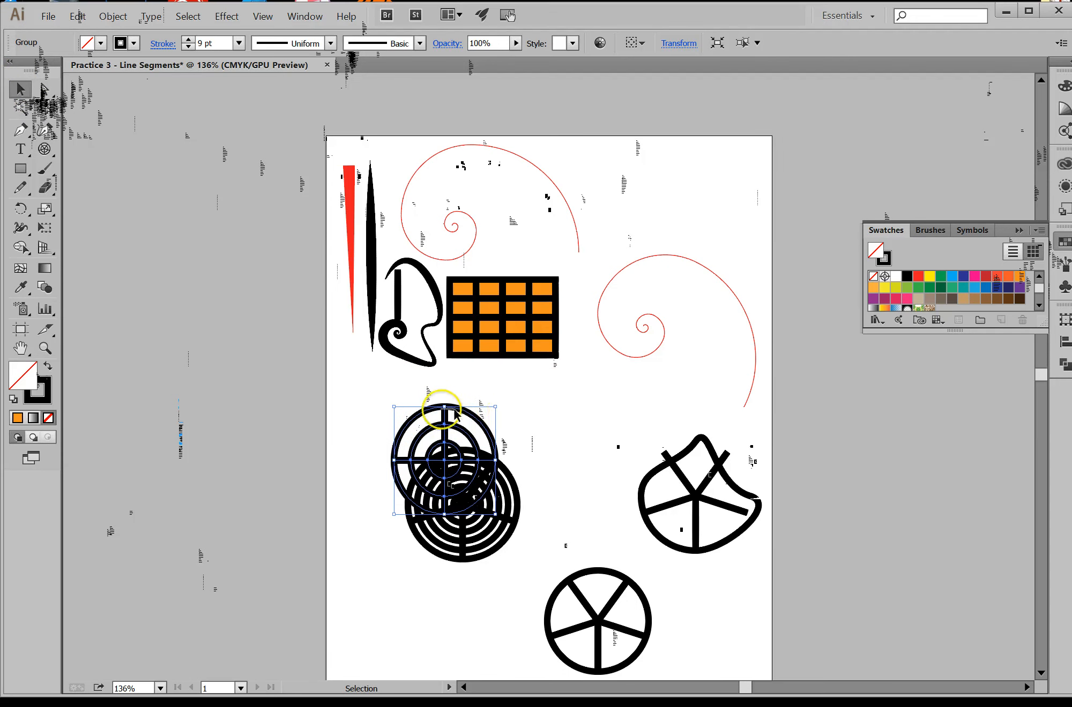
pyautogui.moveTo(442, 449); pyautogui.dragTo(593, 428)
pyautogui.click(603, 512)
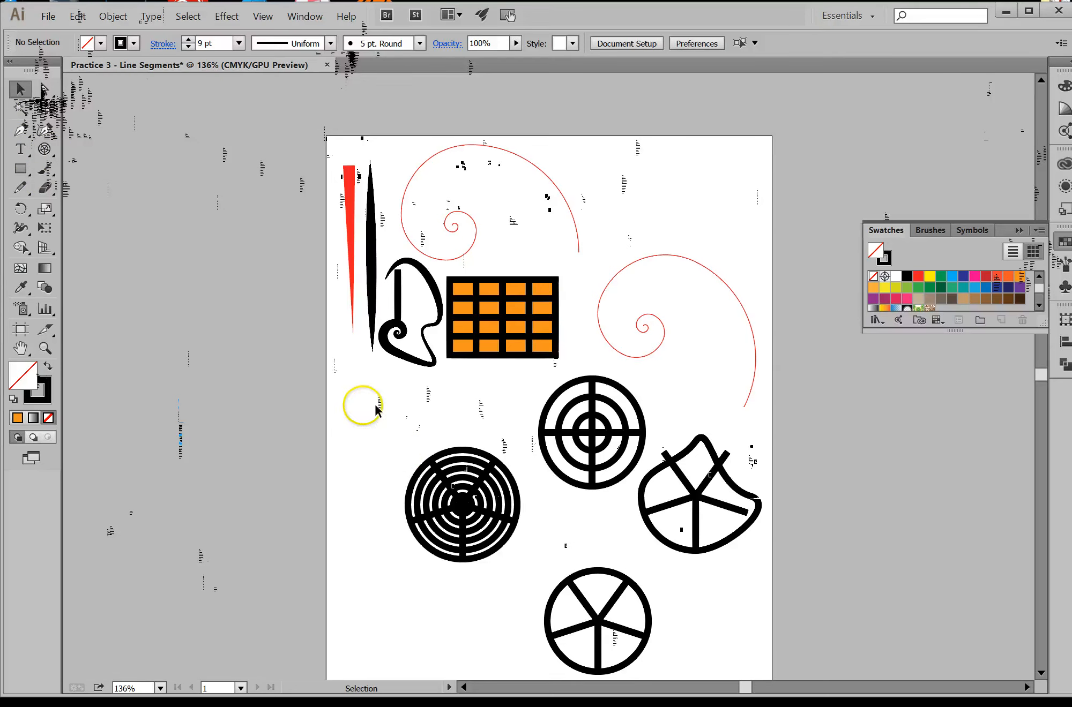
pyautogui.click(597, 439)
pyautogui.click(339, 397)
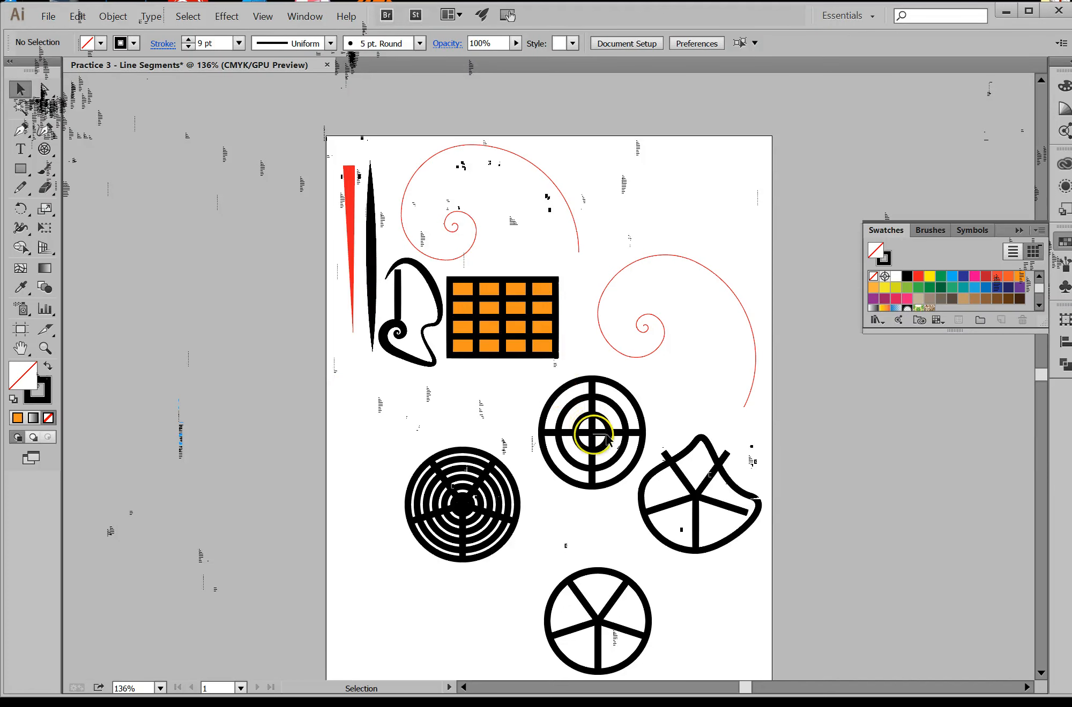
# Step: Create a 1.93 by 1.93 in polar grid with 0 concentric and 3 radial dividers, overlapping the dense polar grid
pyautogui.click(62, 148)
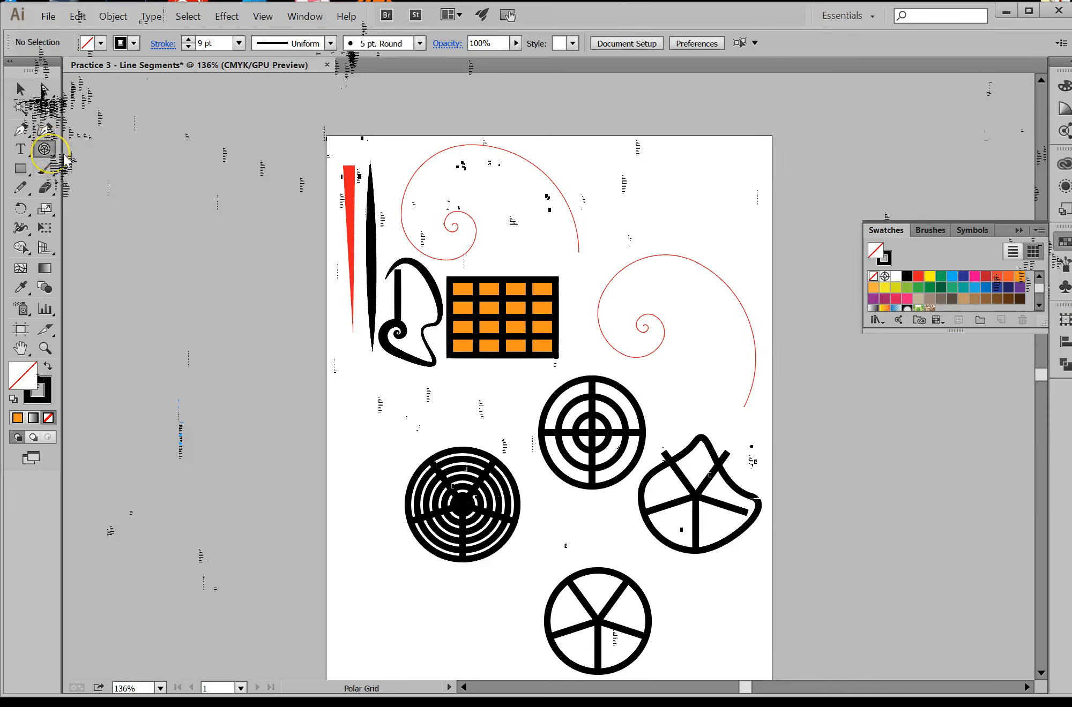
pyautogui.click(63, 154)
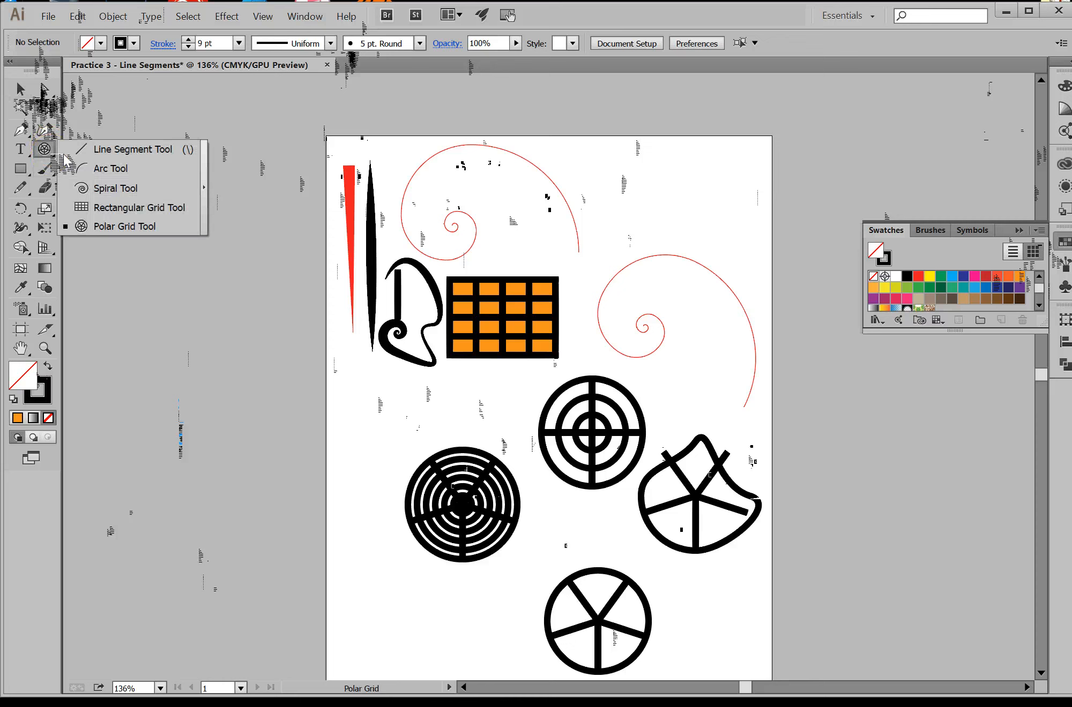
pyautogui.click(128, 227)
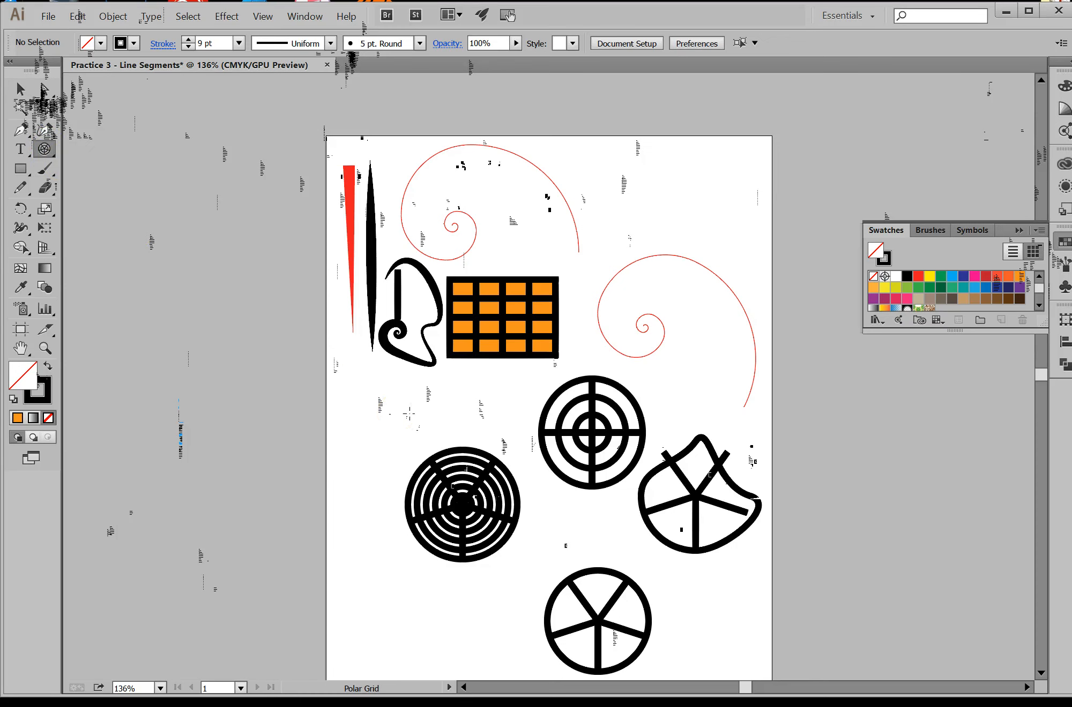
pyautogui.click(409, 414)
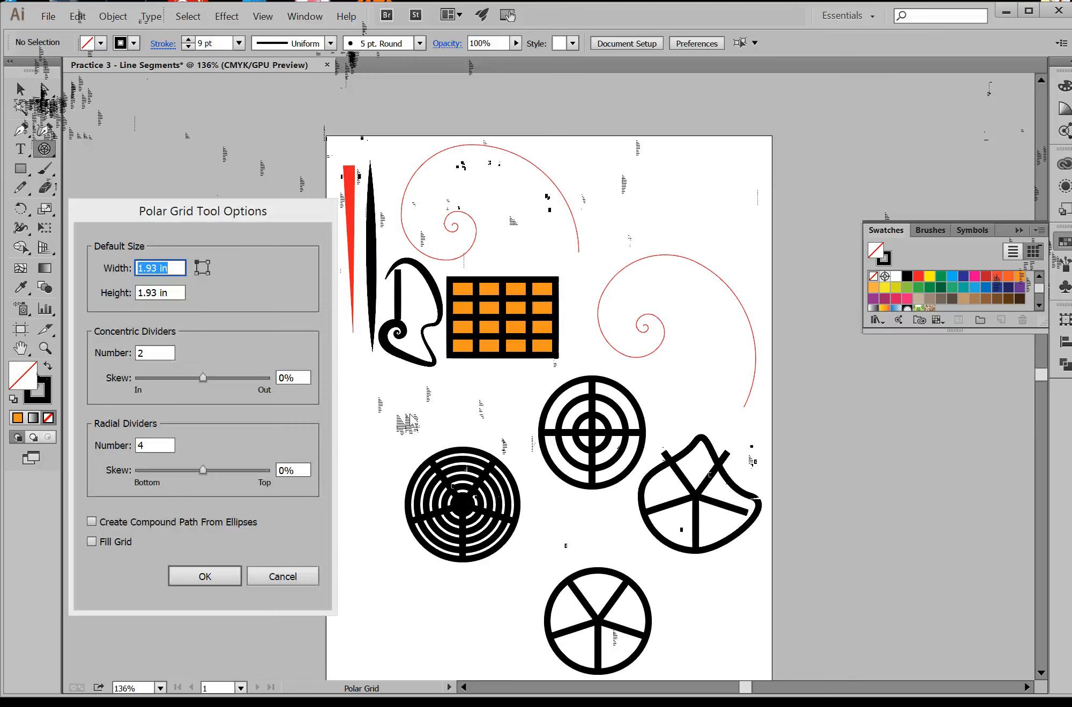
pyautogui.click(170, 351)
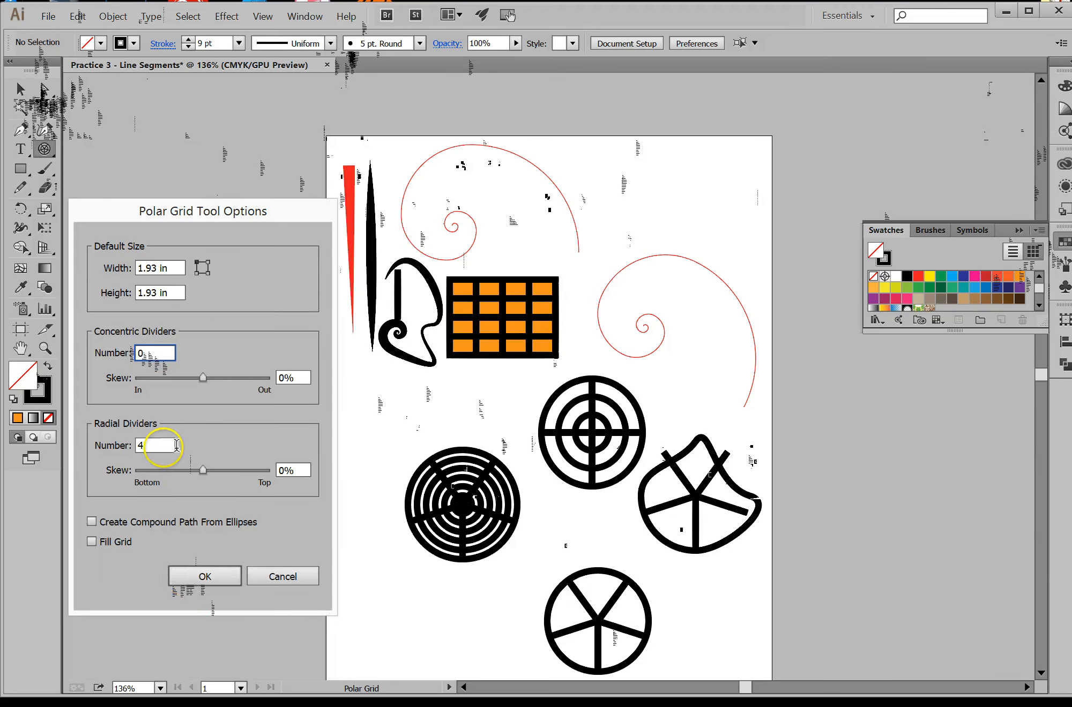
pyautogui.click(176, 446)
pyautogui.click(203, 575)
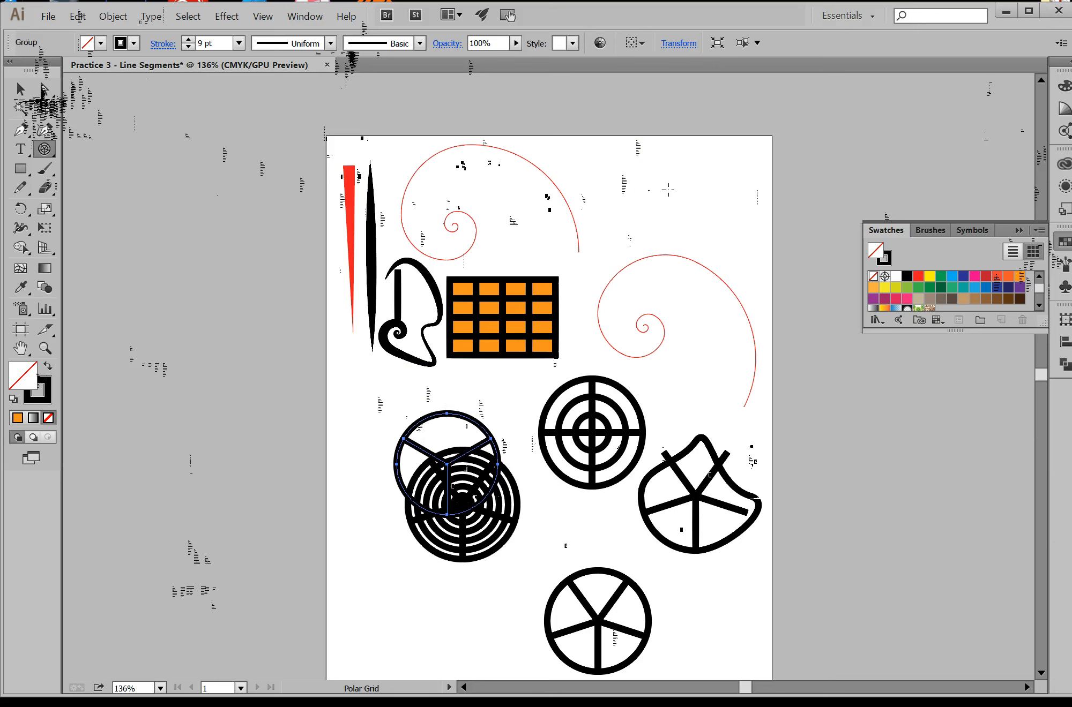
# Step: Create a 1.93 by 1.93 in polar grid with 3 concentric and no radial dividers, overlapping the upper part of the second red spiral
pyautogui.click(667, 189)
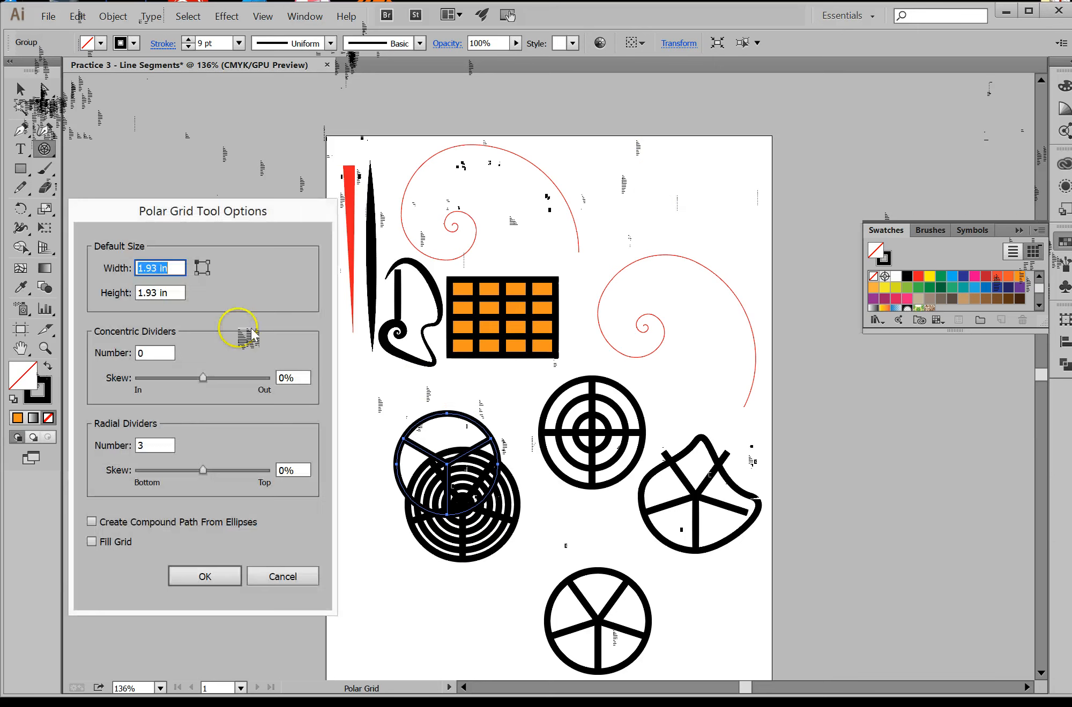
pyautogui.click(170, 352)
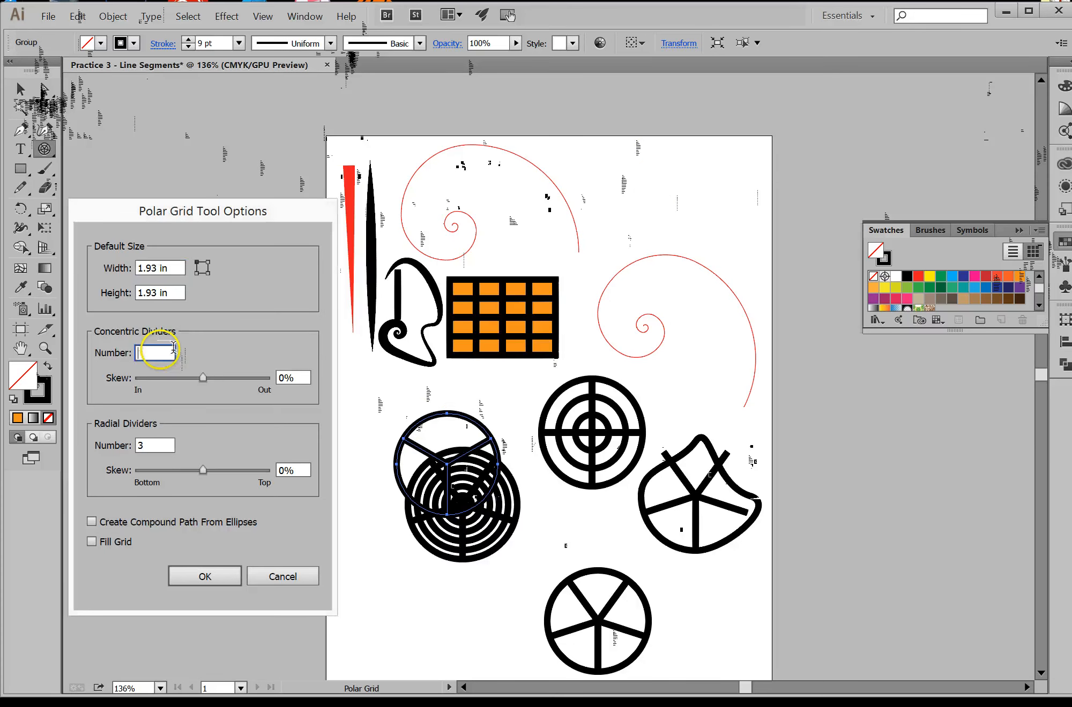
pyautogui.click(155, 443)
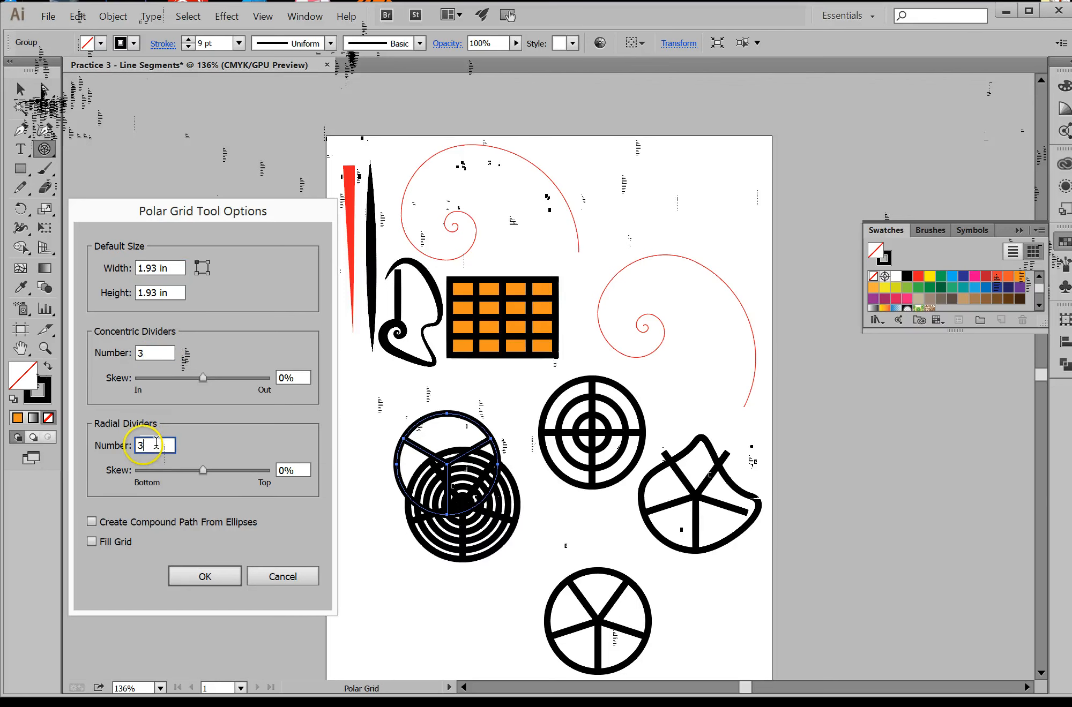
pyautogui.click(207, 576)
pyautogui.moveTo(652, 186); pyautogui.dragTo(760, 295)
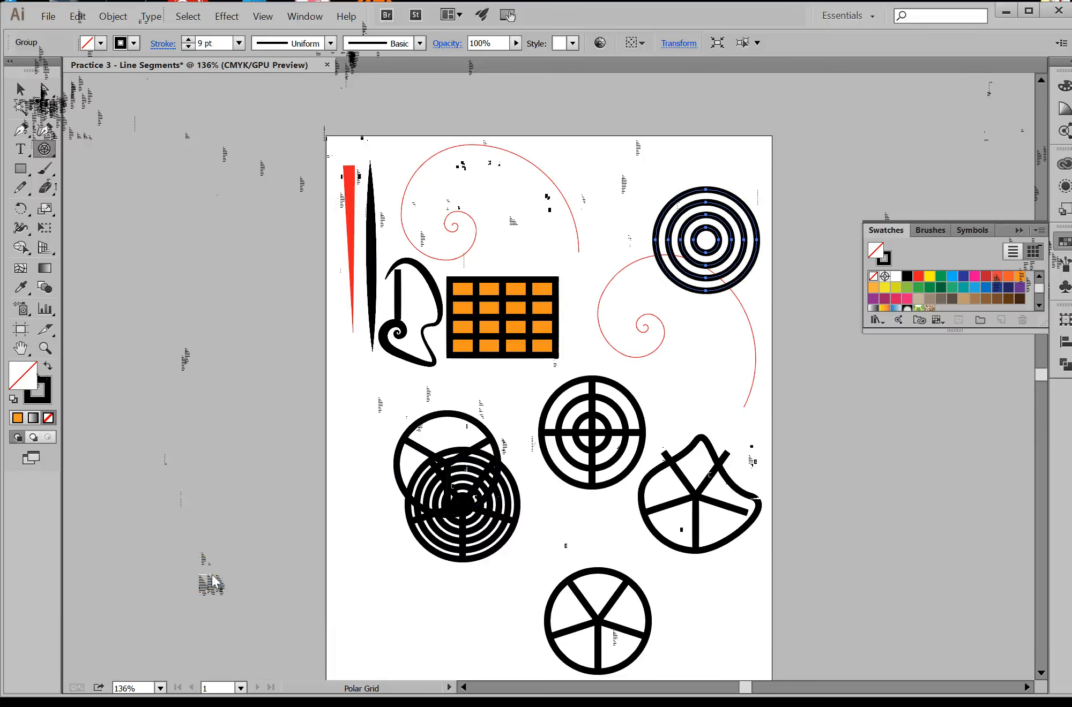
# Step: Fill the concentric-ring polar grid at the second red spiral with yellow and deselect it
pyautogui.click(20, 89)
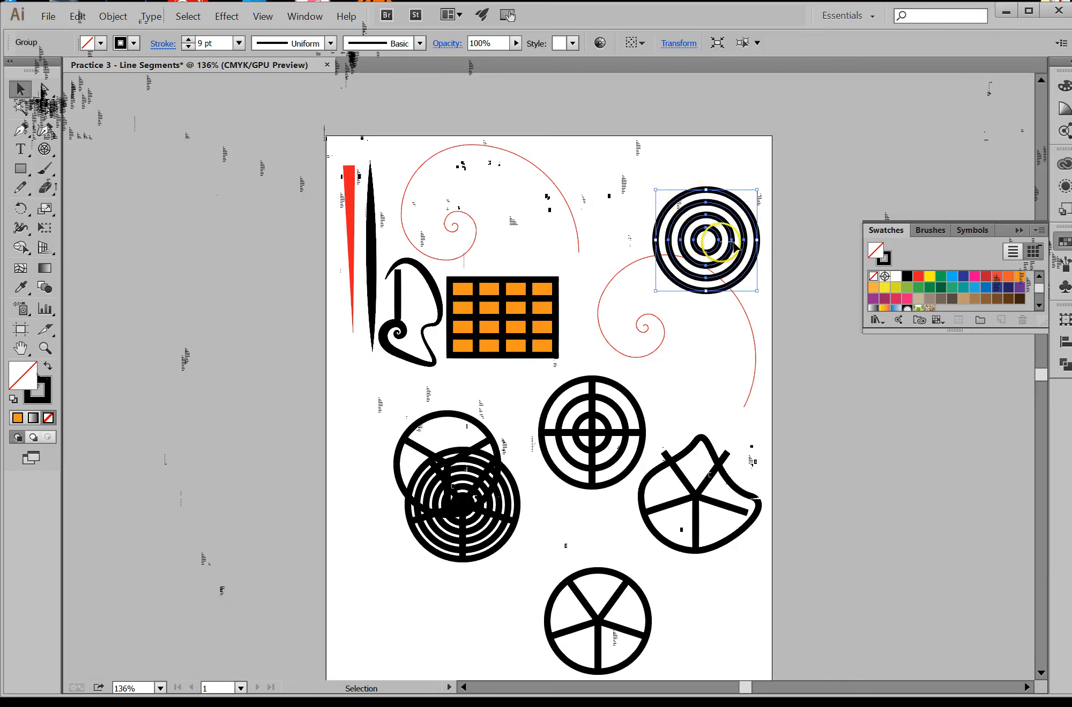
pyautogui.click(734, 240)
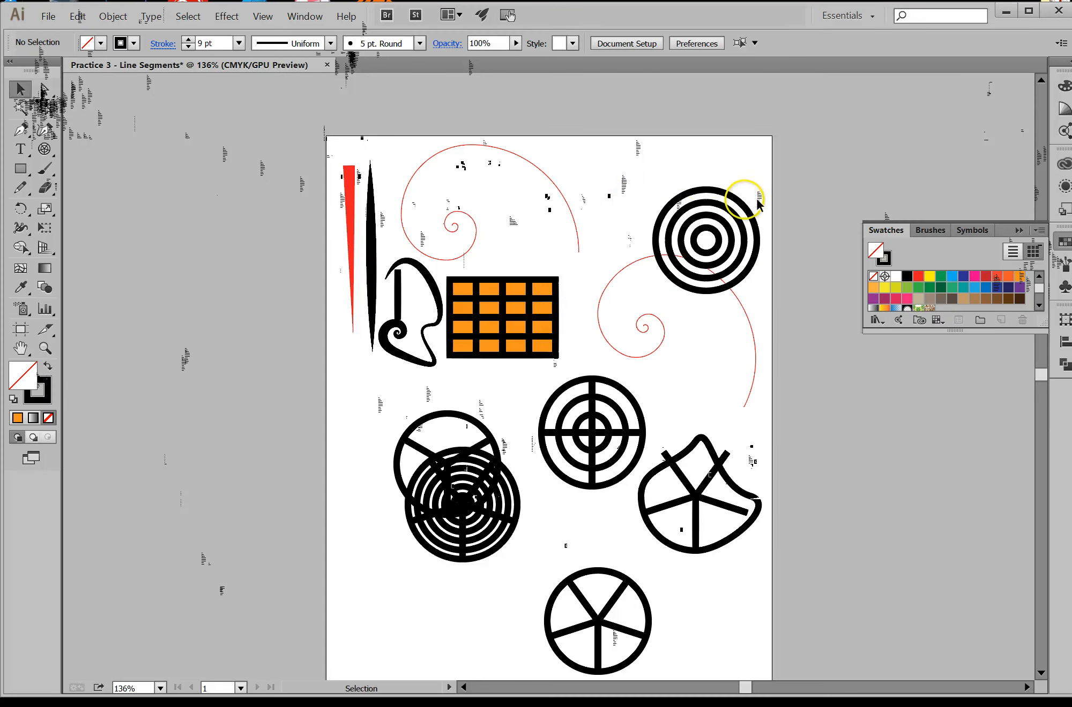
pyautogui.click(748, 218)
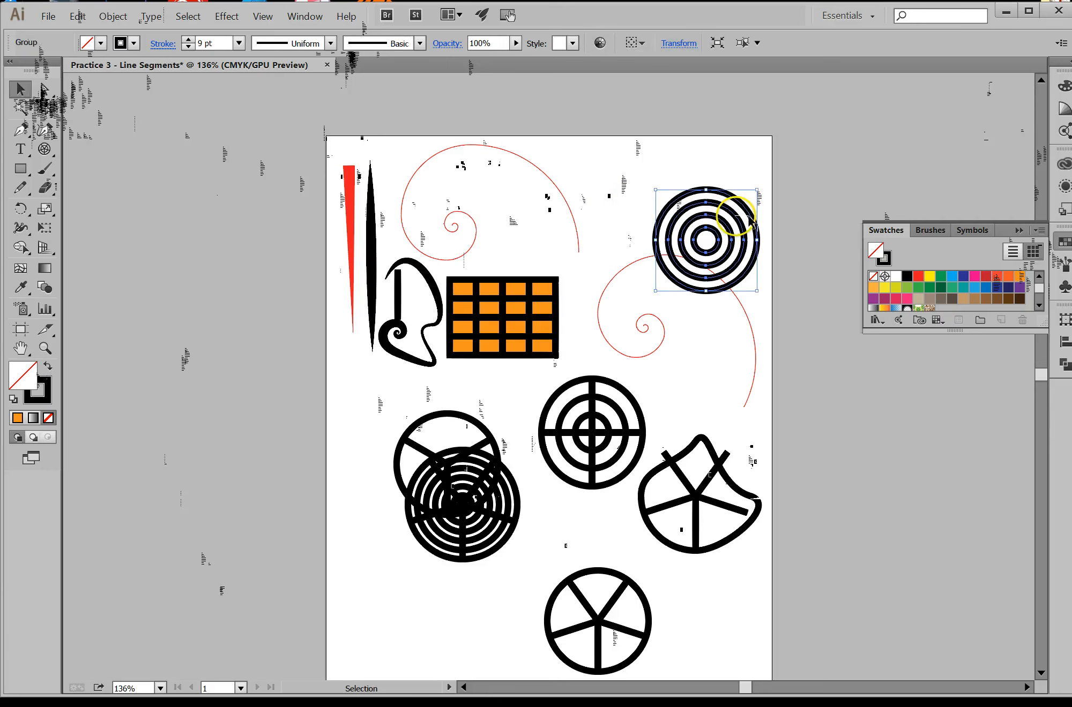
pyautogui.click(583, 153)
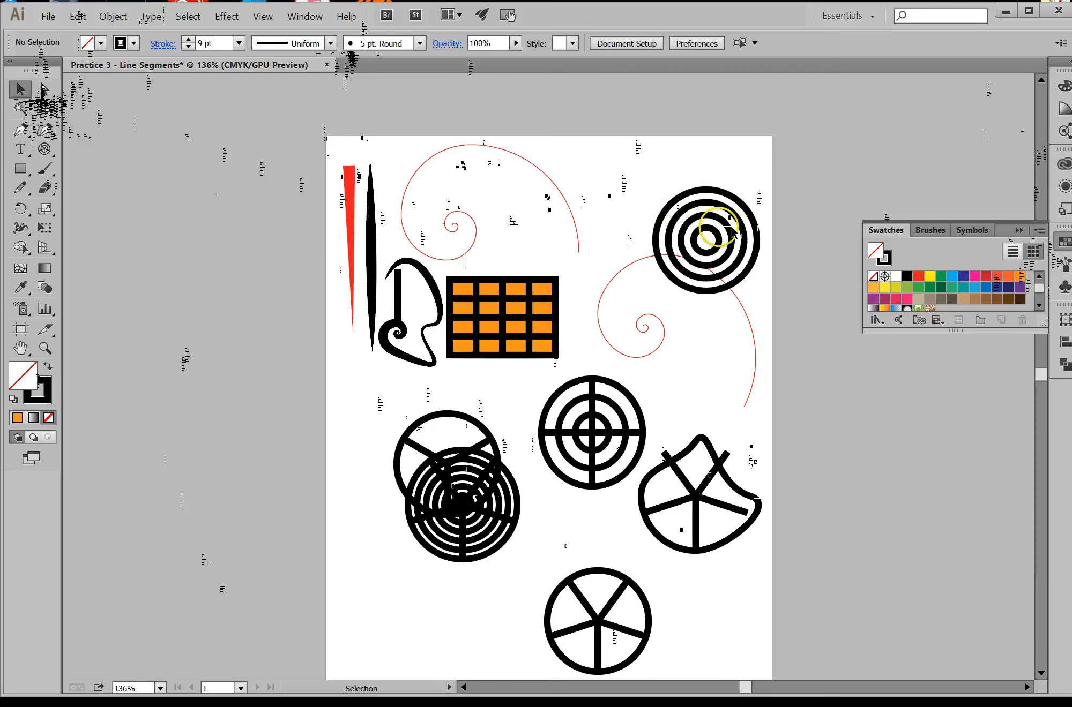
pyautogui.click(727, 266)
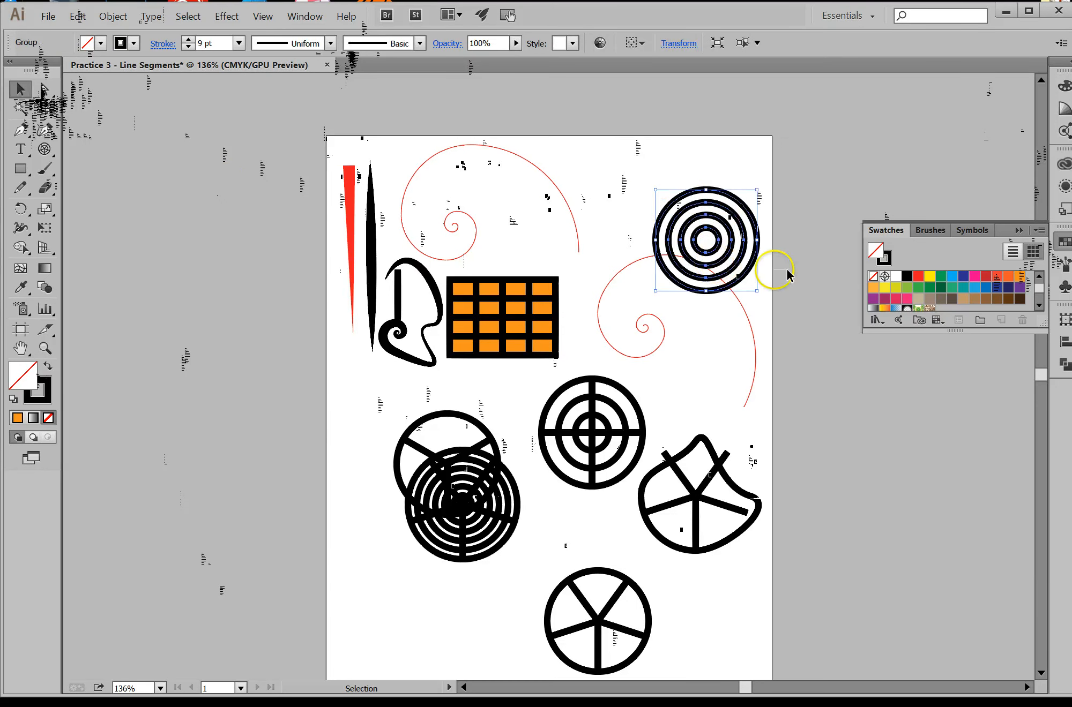
pyautogui.click(930, 276)
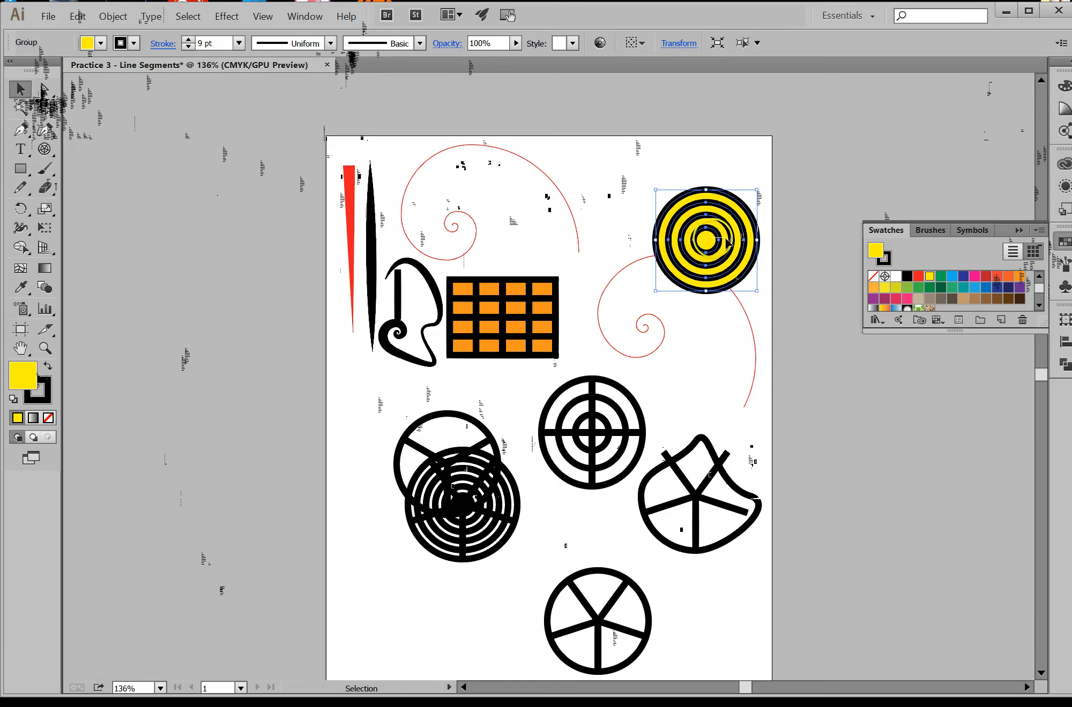
pyautogui.click(736, 395)
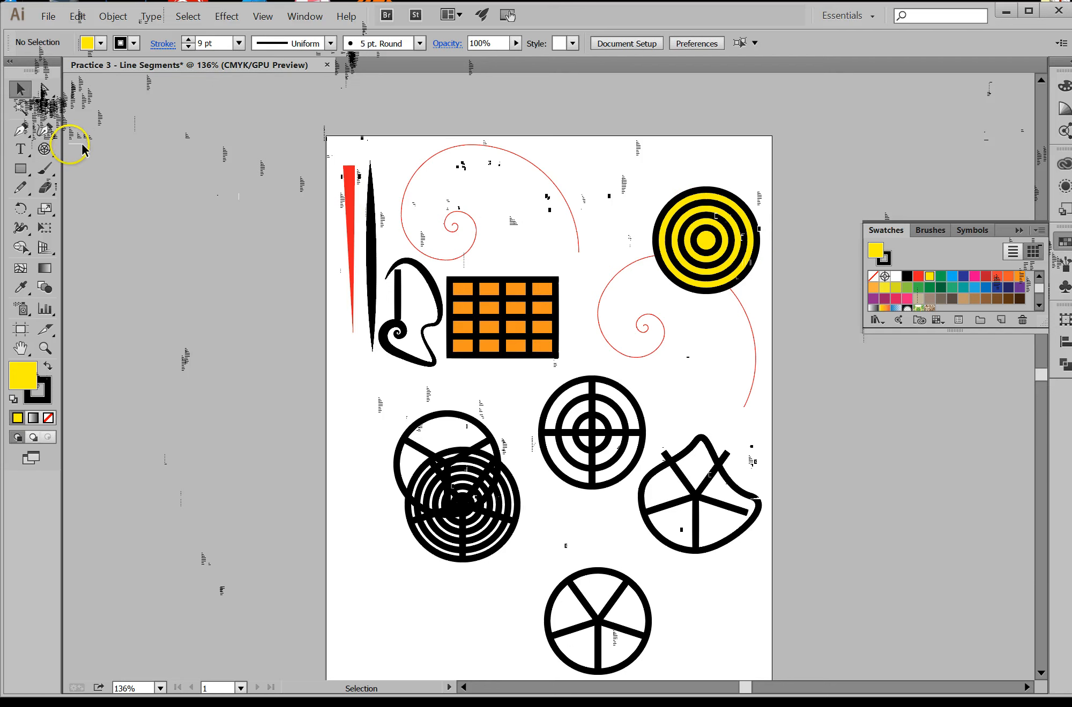
pyautogui.click(49, 152)
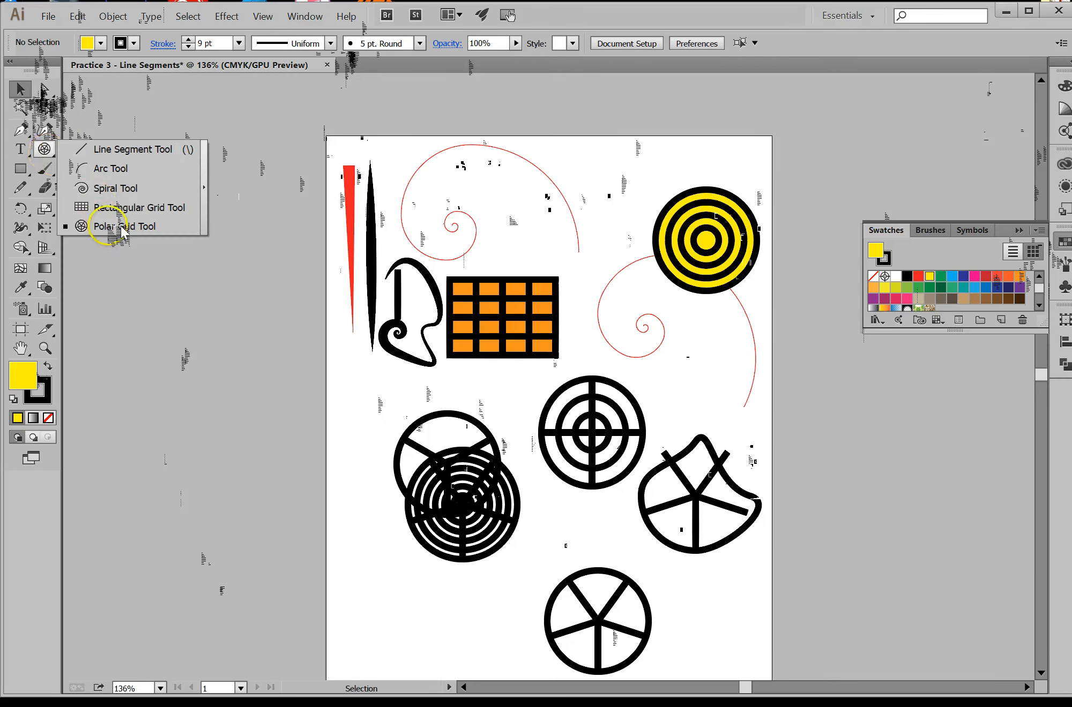
pyautogui.click(527, 287)
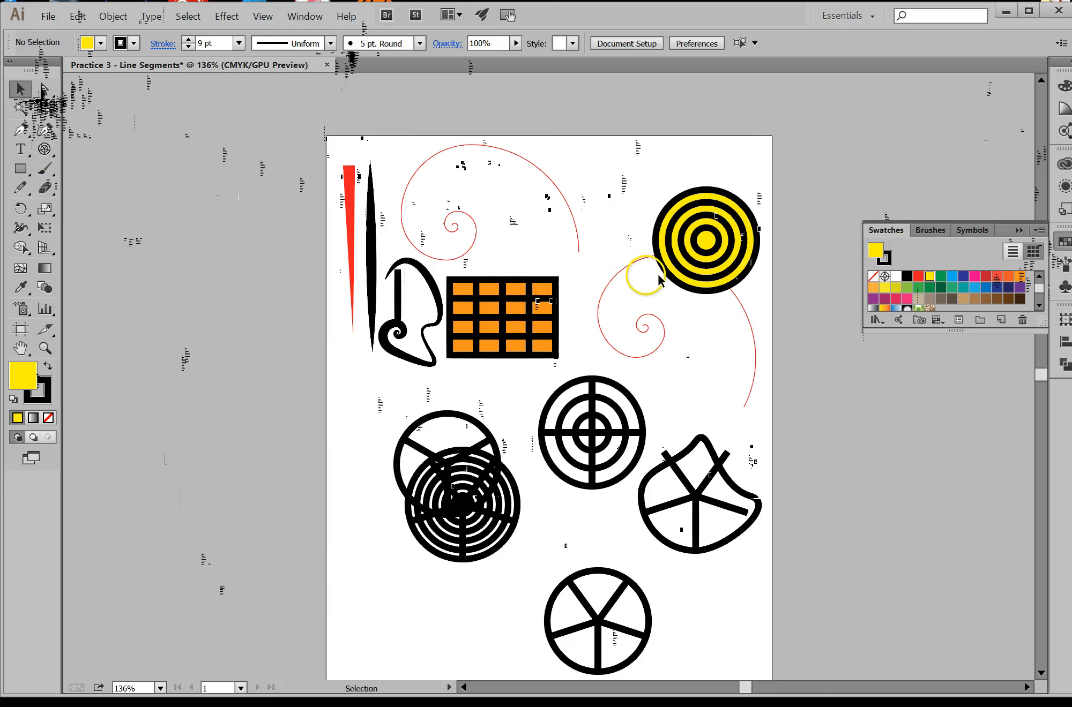